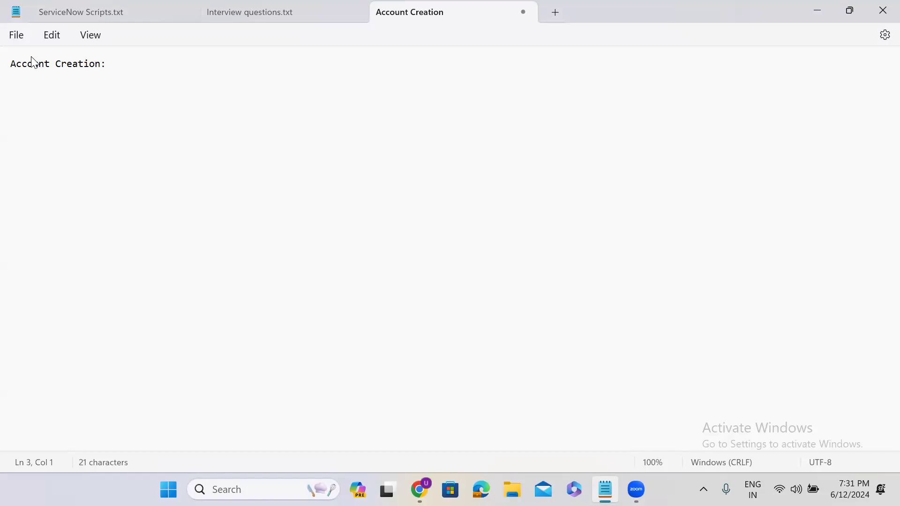
# - Add developer.servicenow.com on a new line under the Account Creation heading
pyautogui.click(32, 96)
pyautogui.write('develop')
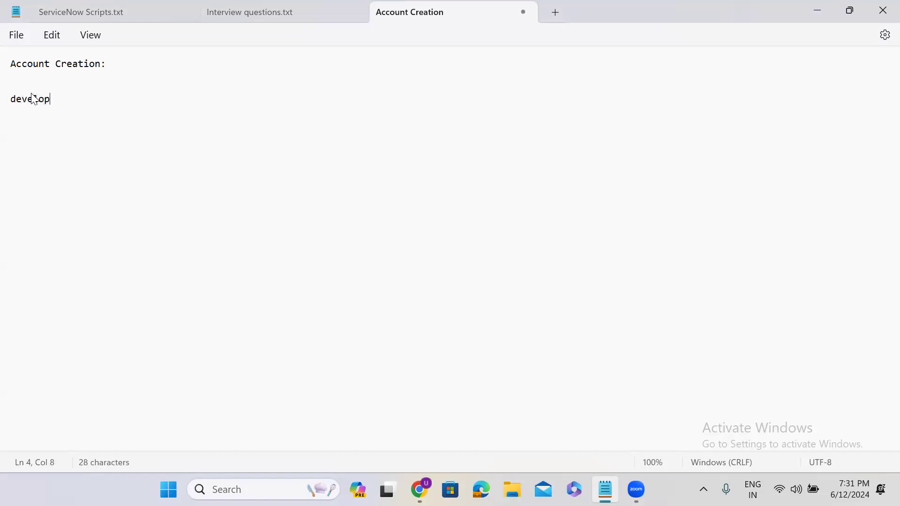
pyautogui.write('er.servicenow.com')
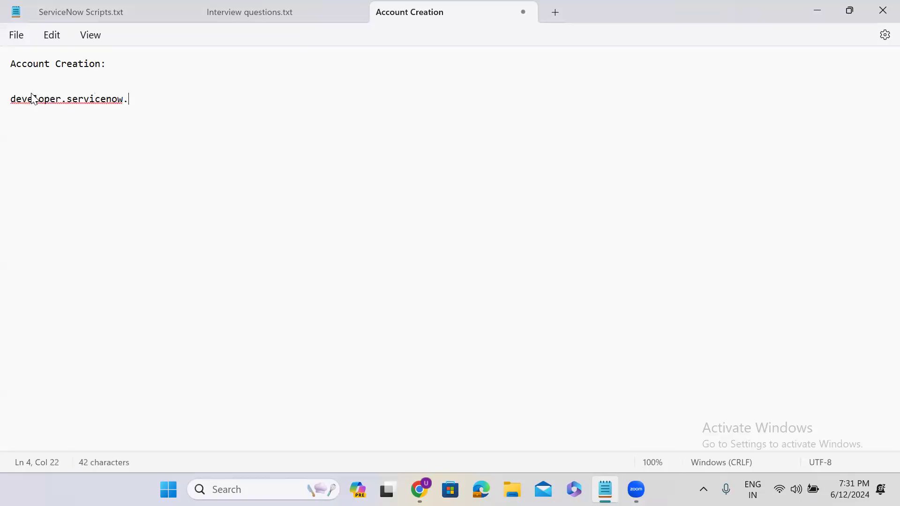
pyautogui.press('Return')
pyautogui.press('Return')
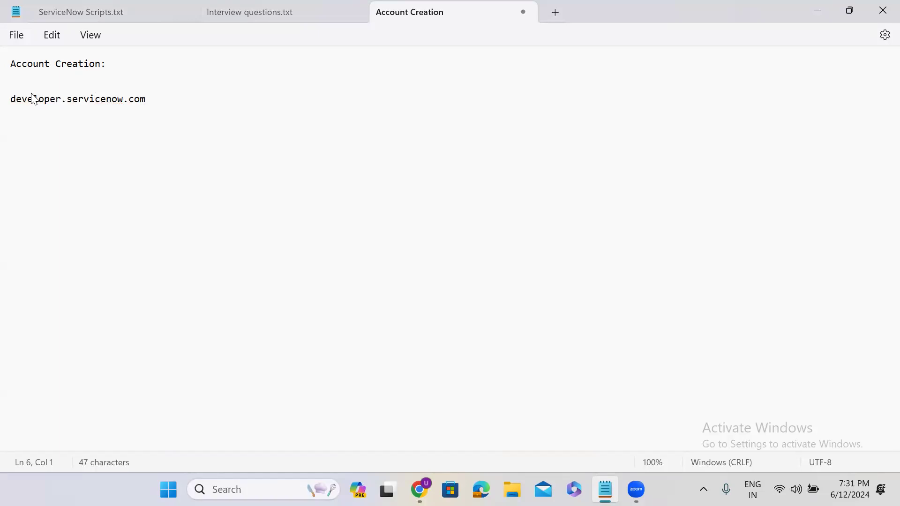
# - Write a 'Personal email Address' line below the URL, followed by blank lines
pyautogui.write('email')
pyautogui.press('Left')
pyautogui.press('Left')
pyautogui.press('Left')
pyautogui.press('Left')
pyautogui.press('Left')
pyautogui.press('Left')
pyautogui.press('Left')
pyautogui.press('Left')
pyautogui.press('Left')
pyautogui.press('Left')
pyautogui.press('Left')
pyautogui.press('Right')
pyautogui.press('Right')
pyautogui.press('Right')
pyautogui.press('Right')
pyautogui.press('Right')
pyautogui.press('Right')
pyautogui.press('Right')
pyautogui.write('Personal')
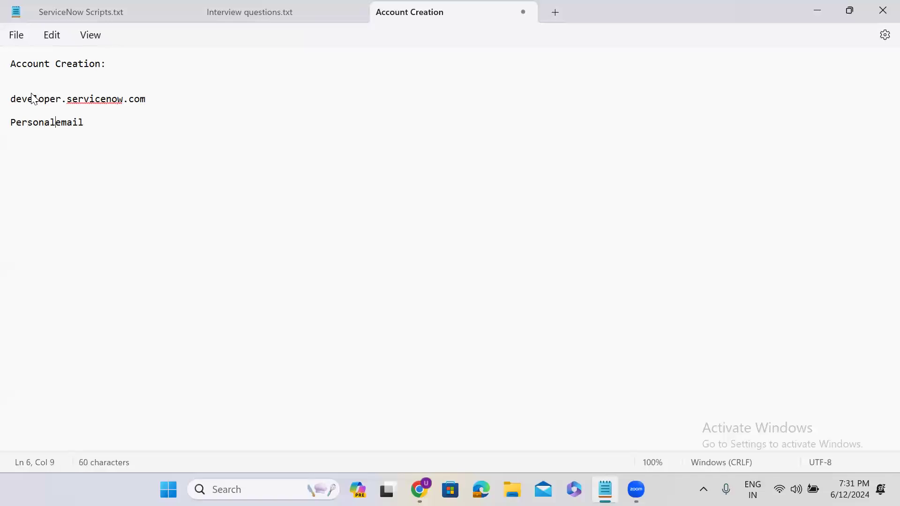
pyautogui.click(147, 130)
pyautogui.write('Address')
pyautogui.press('Return')
pyautogui.press('Return')
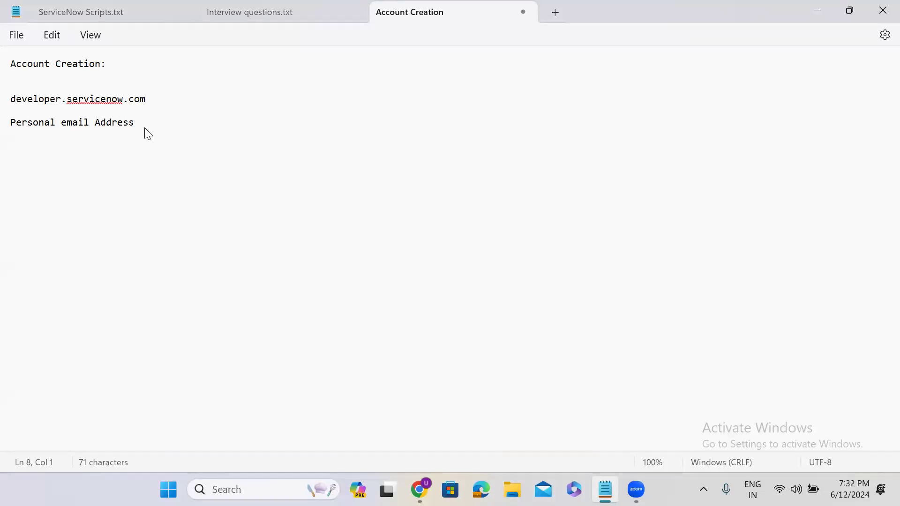
pyautogui.click(156, 121)
pyautogui.press('Return')
pyautogui.press('Down')
# - Select the developer.servicenow.com address and minimize Notepad
pyautogui.click(11, 101)
pyautogui.moveTo(11, 101); pyautogui.dragTo(148, 103)
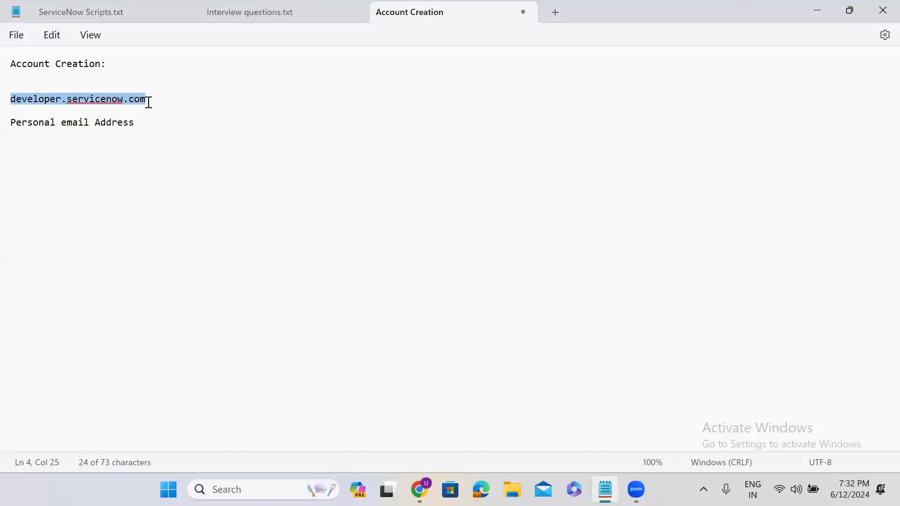
pyautogui.click(814, 15)
# - Paste developer.servicenow.com into Chrome's address bar, then choose Sign up and Start Building
pyautogui.click(307, 45)
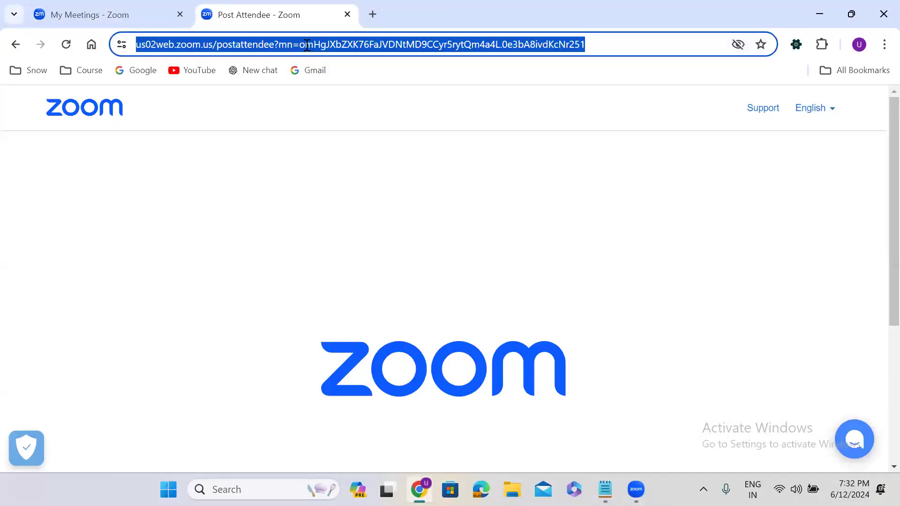
pyautogui.write('developer.servicenow.com')
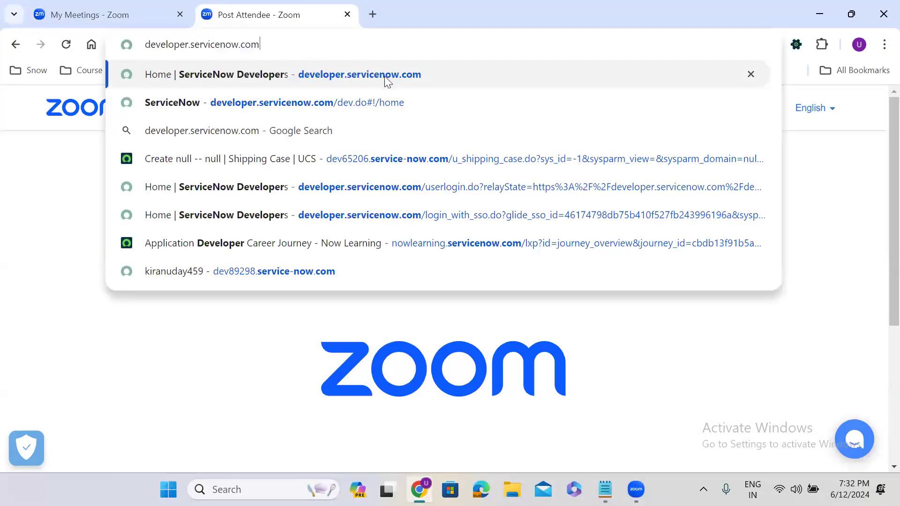
pyautogui.click(355, 79)
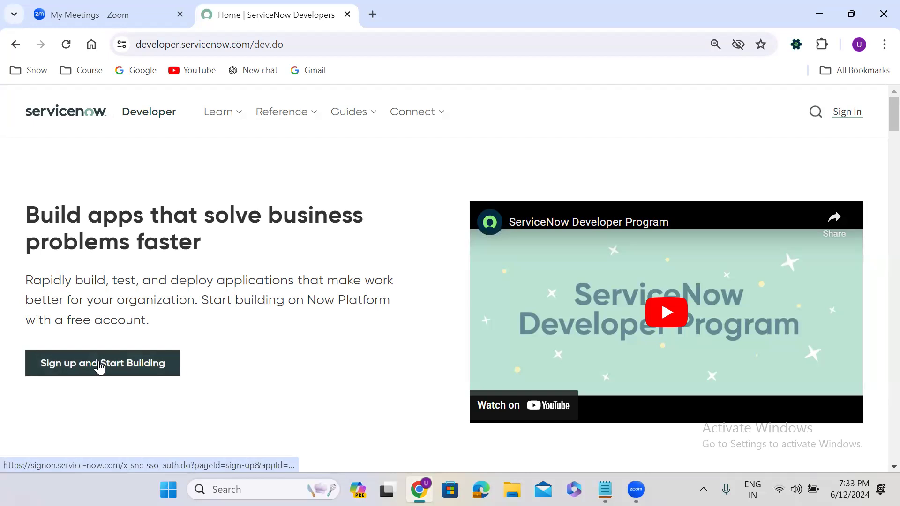
pyautogui.click(850, 115)
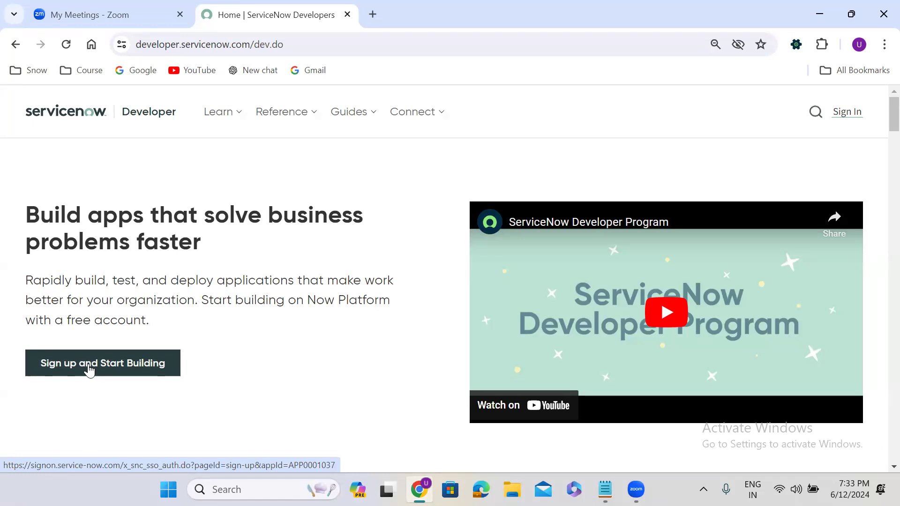
pyautogui.click(96, 369)
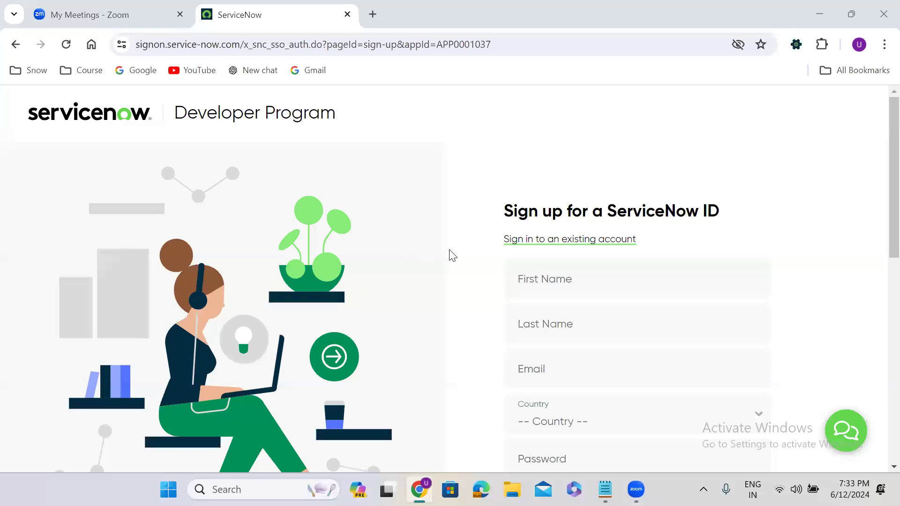
# - Enter the new user's first and last name, correcting the first-name typo
pyautogui.scroll(-3, 453, 261)
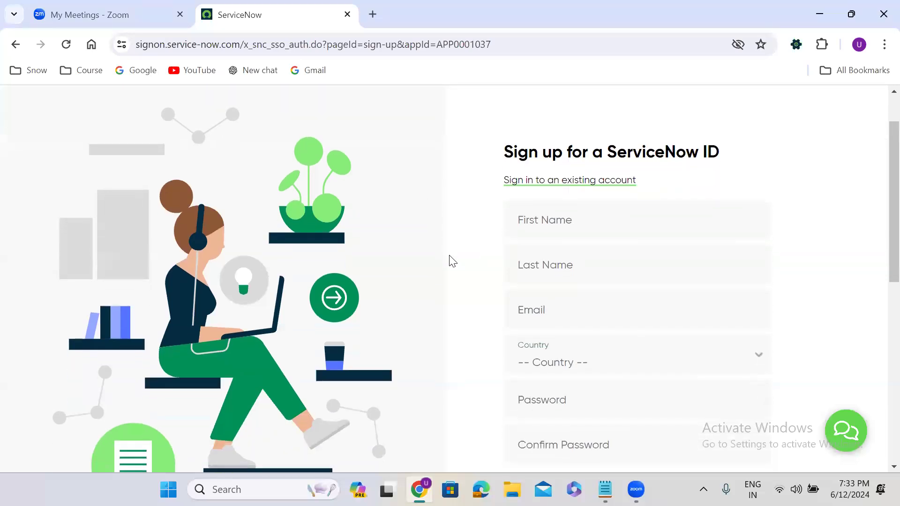
pyautogui.click(544, 136)
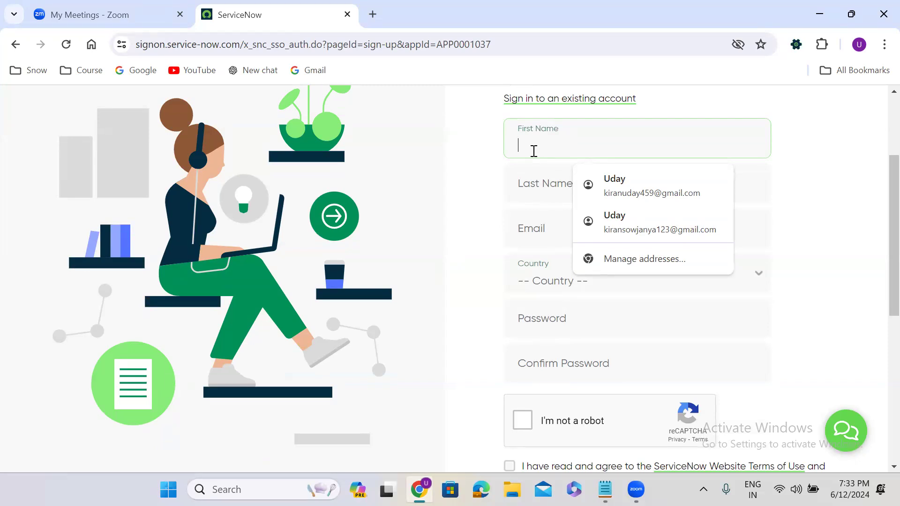
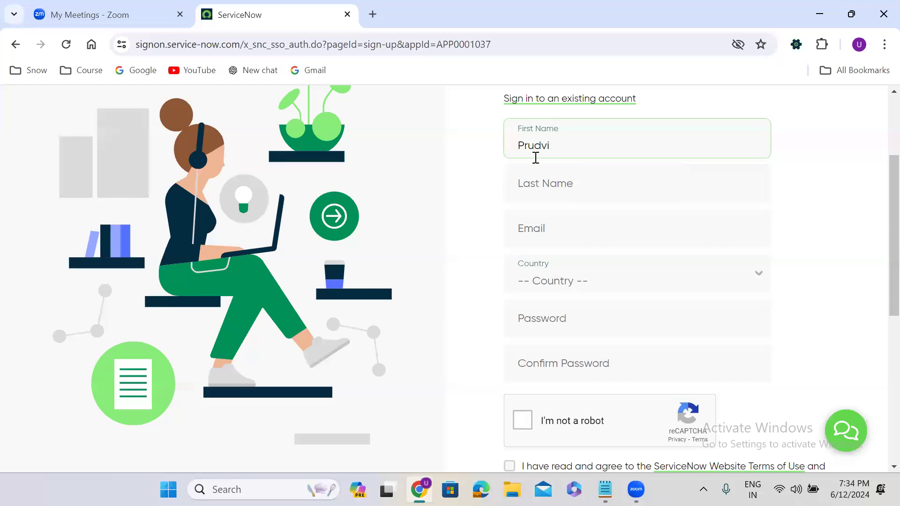
pyautogui.click(542, 177)
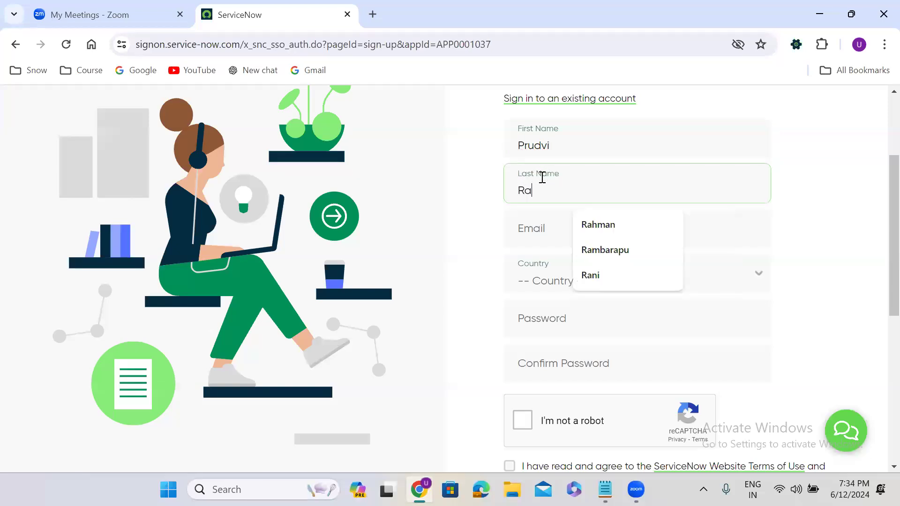
# - Enter the new user's Gmail address in the Email field
pyautogui.click(552, 223)
pyautogui.write('p')
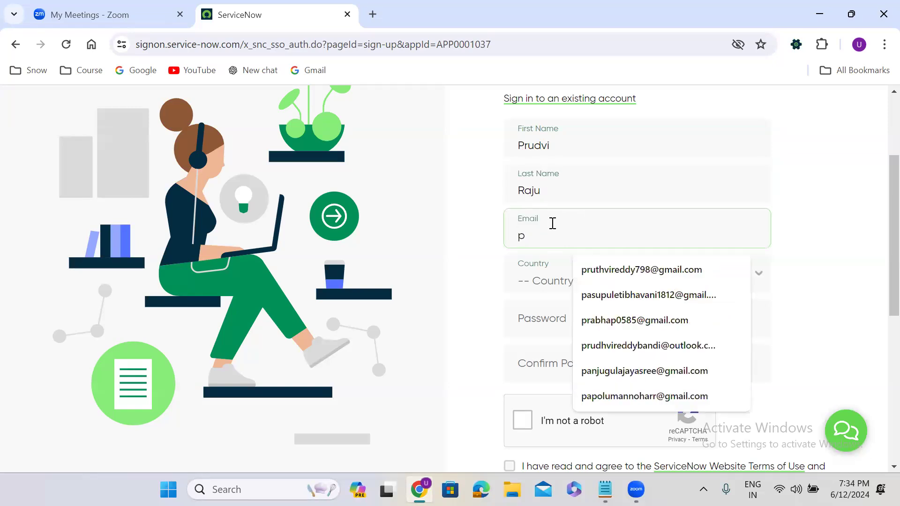
pyautogui.press('BackSpace')
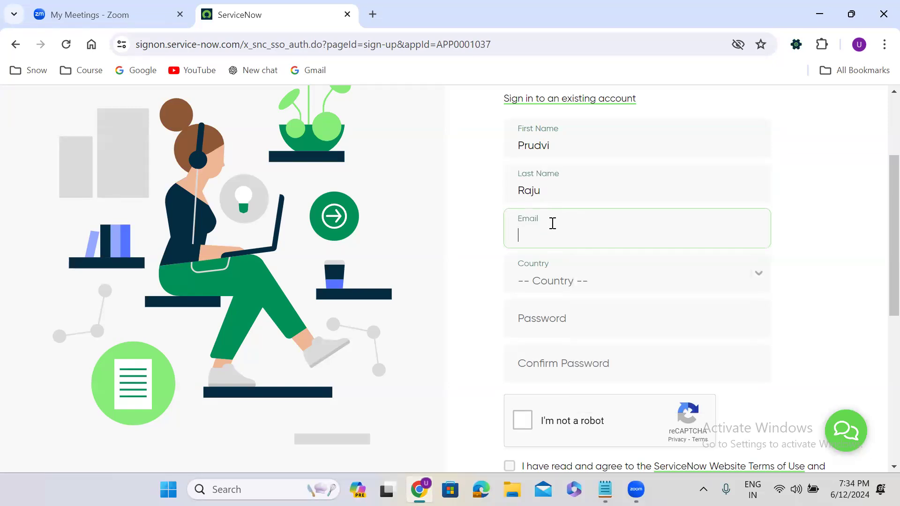
pyautogui.click(806, 233)
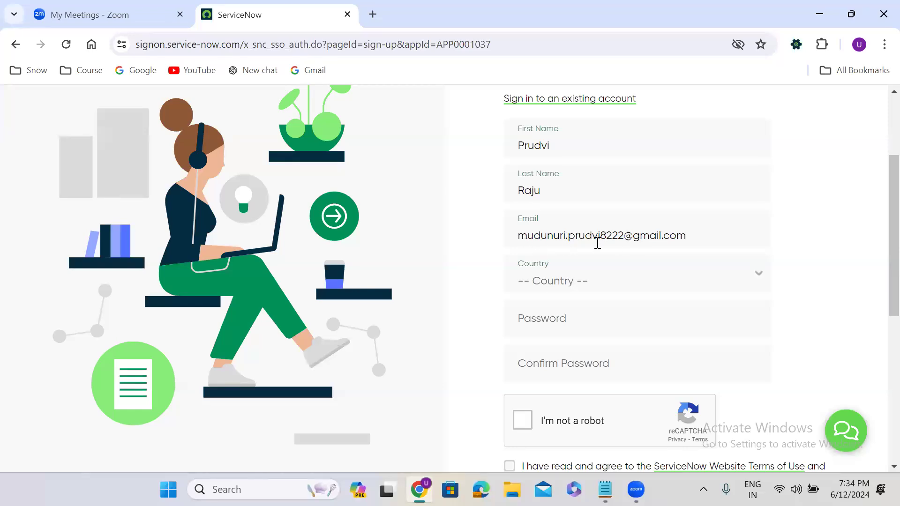
# - Set the Country field to IN - India
pyautogui.click(597, 283)
pyautogui.write('in')
pyautogui.press('Return')
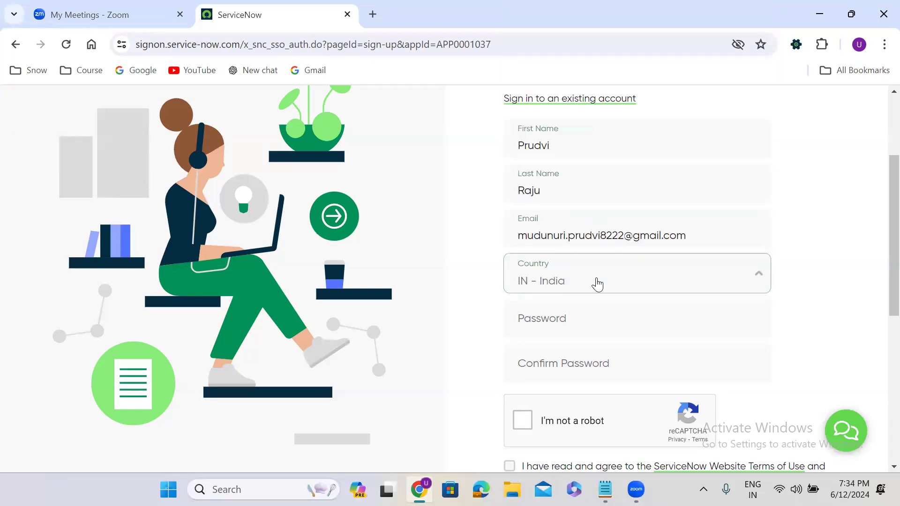
# - Enter the account password in both password fields, fixing the mismatch so they match
pyautogui.click(547, 325)
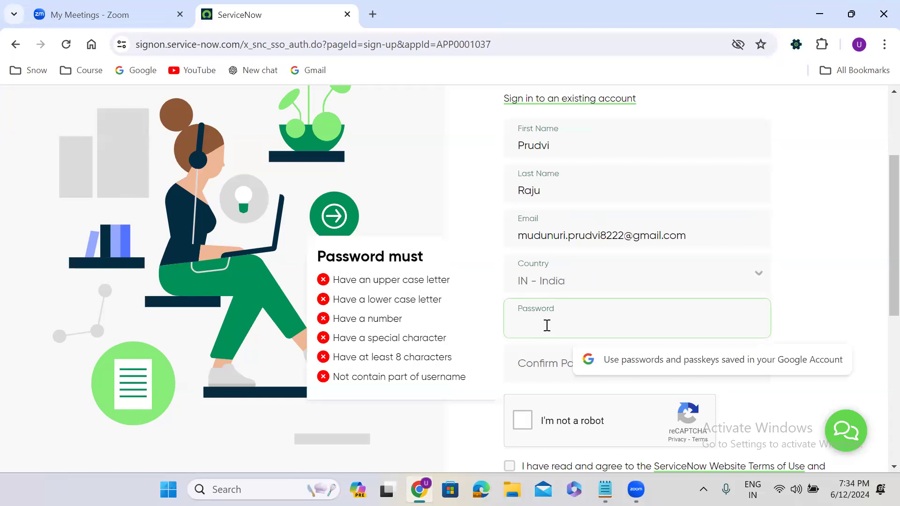
pyautogui.write('••••')
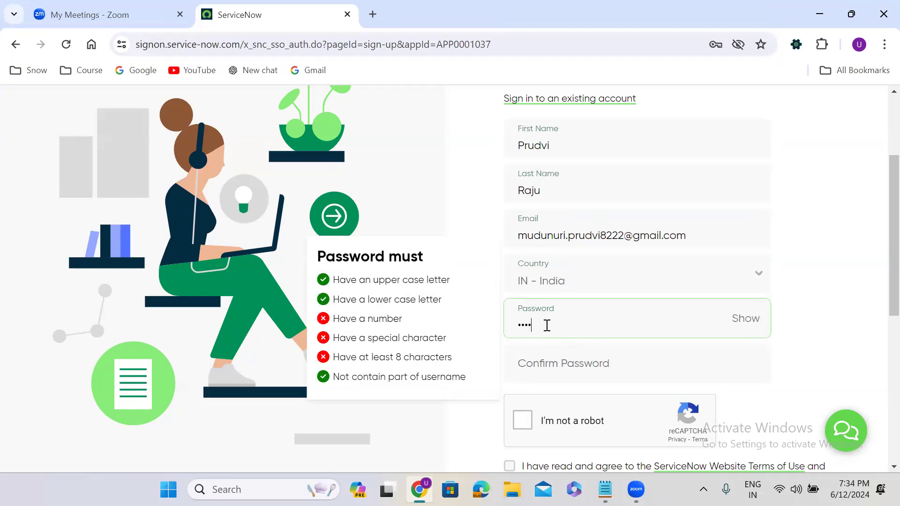
pyautogui.write('•••••')
pyautogui.click(747, 320)
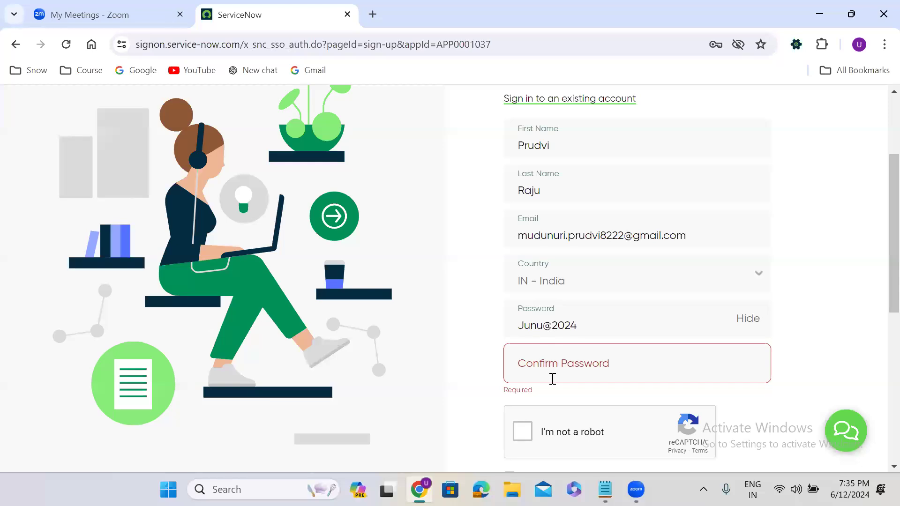
pyautogui.click(542, 360)
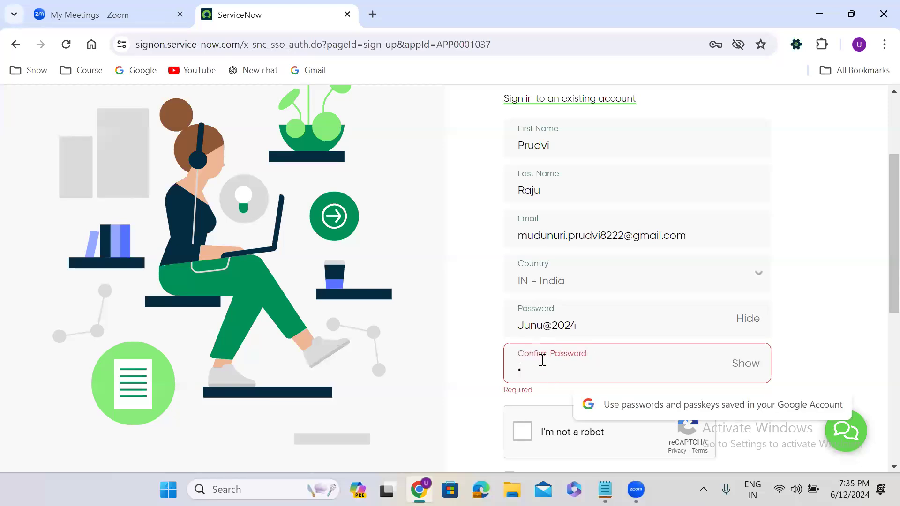
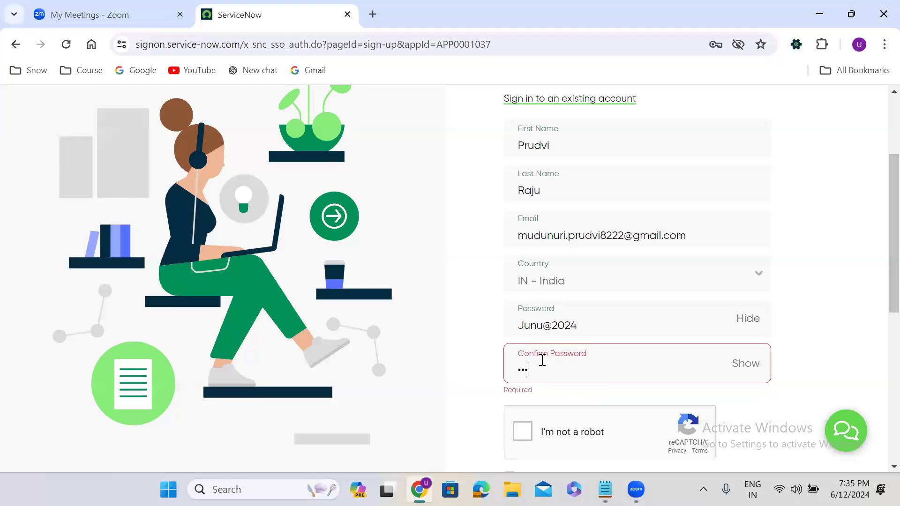
pyautogui.click(755, 366)
pyautogui.scroll(-3, 792, 336)
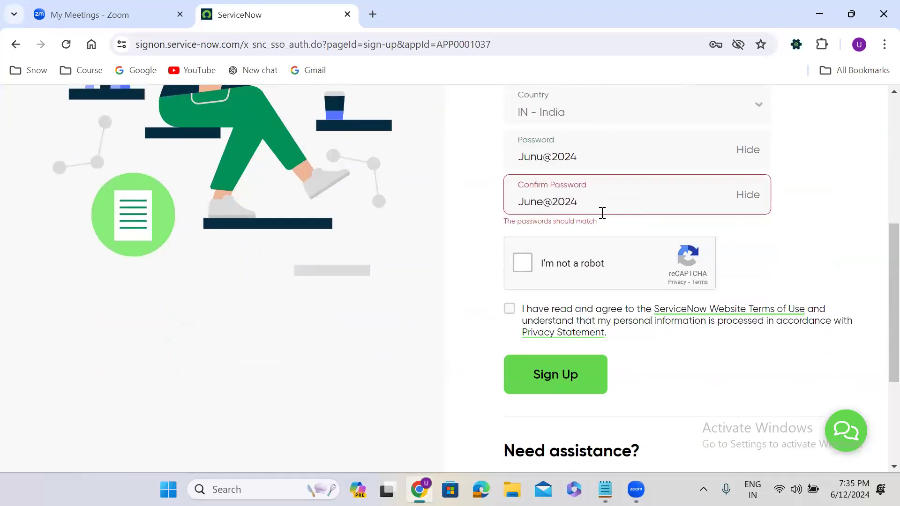
pyautogui.click(543, 157)
pyautogui.press('BackSpace')
pyautogui.write('e')
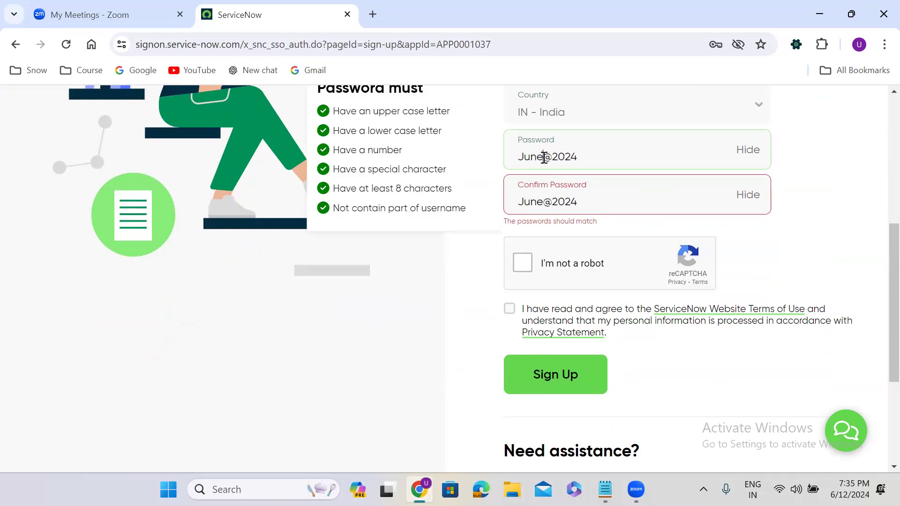
pyautogui.click(761, 246)
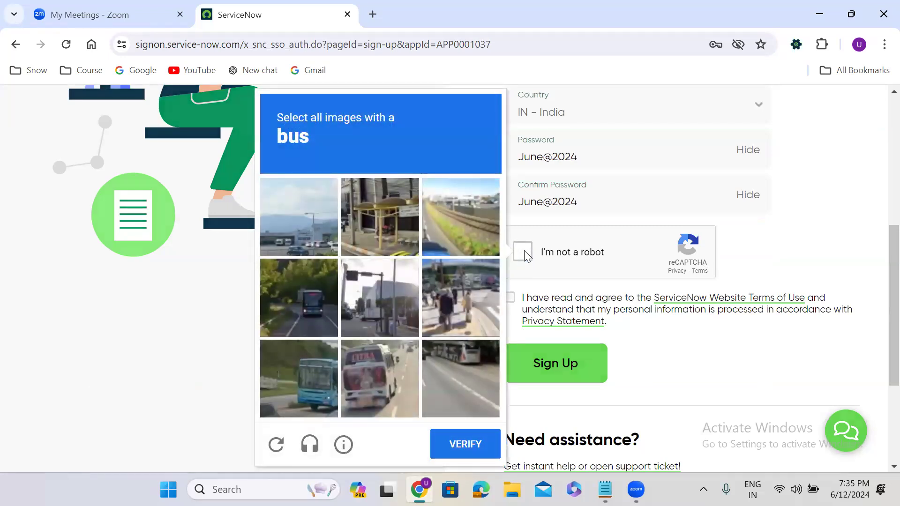
# - Select all the bus images in the reCAPTCHA challenge and verify
pyautogui.click(375, 371)
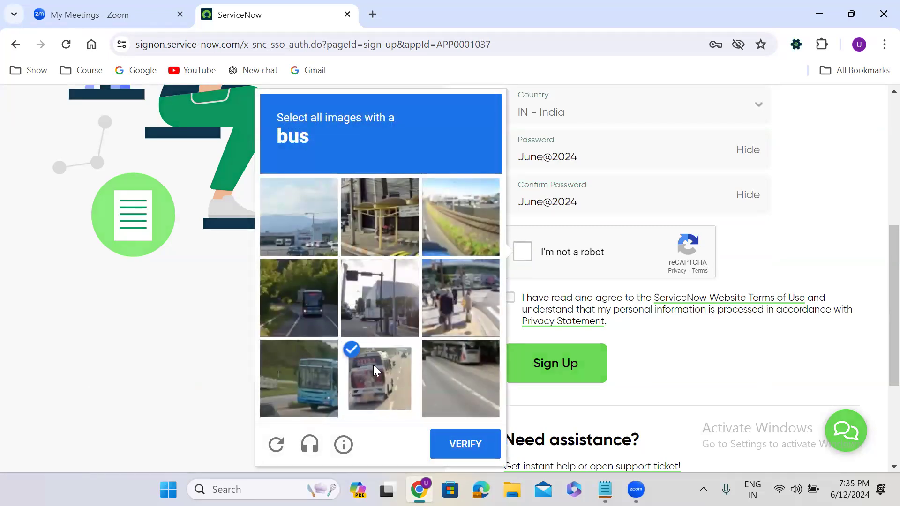
pyautogui.click(307, 376)
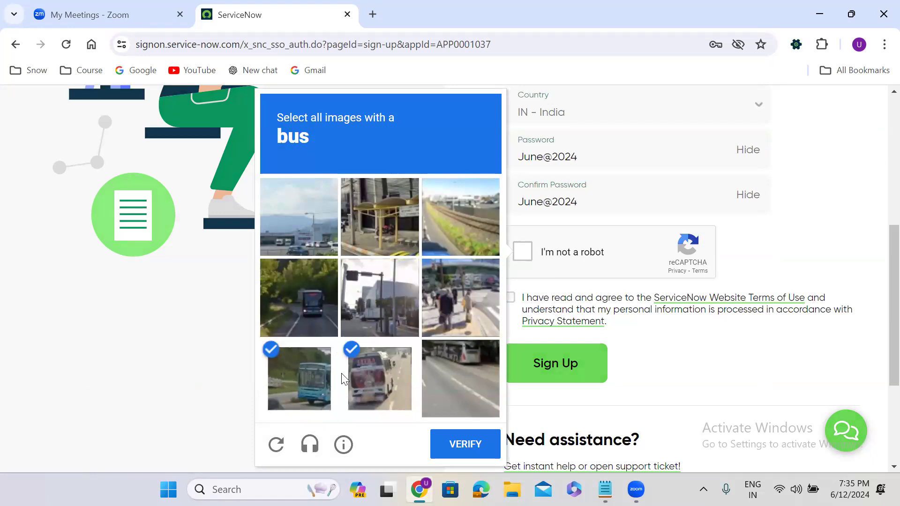
pyautogui.click(466, 365)
pyautogui.click(289, 294)
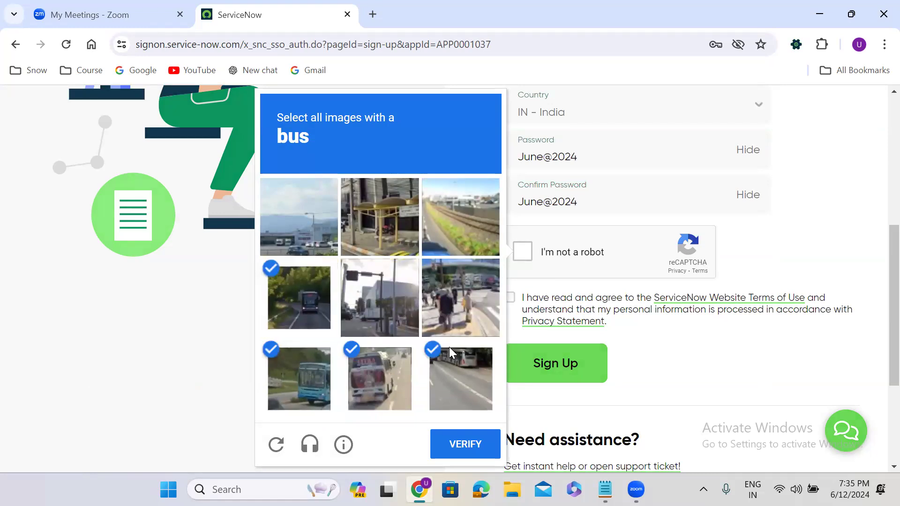
pyautogui.click(499, 386)
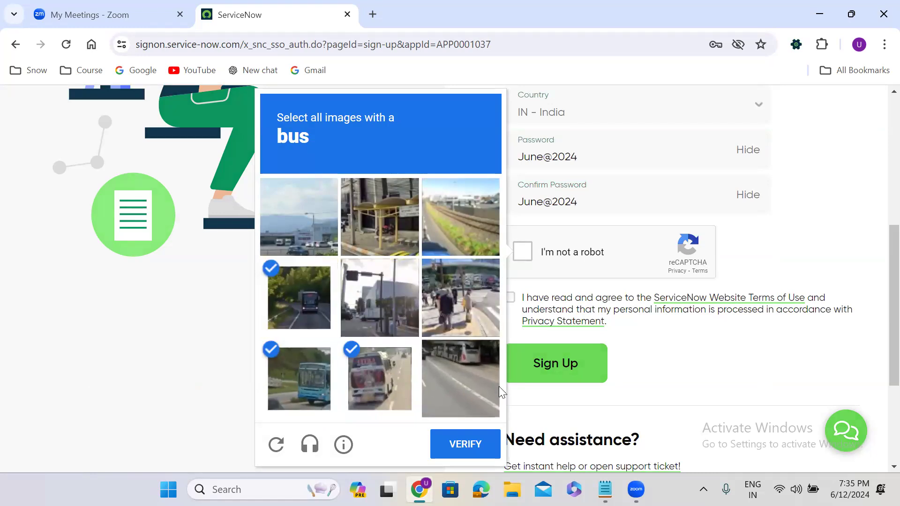
pyautogui.scroll(-3, 503, 340)
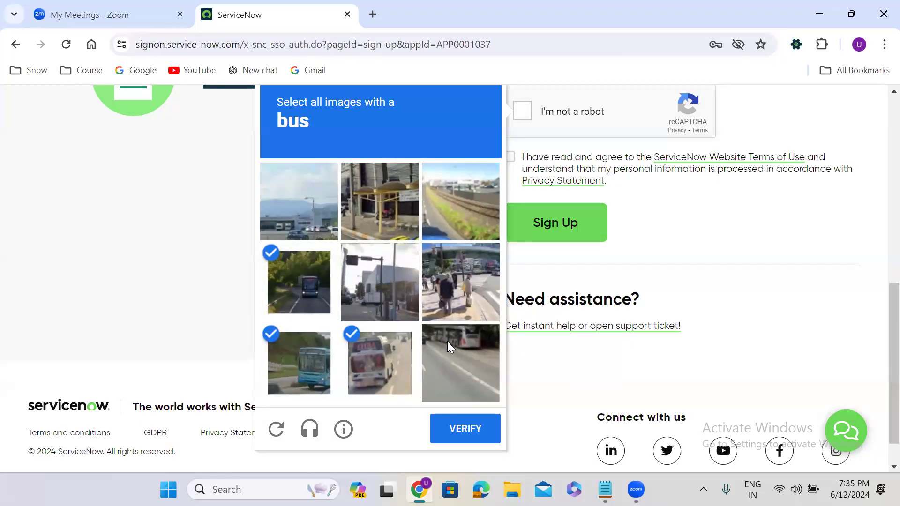
pyautogui.click(462, 371)
pyautogui.click(478, 422)
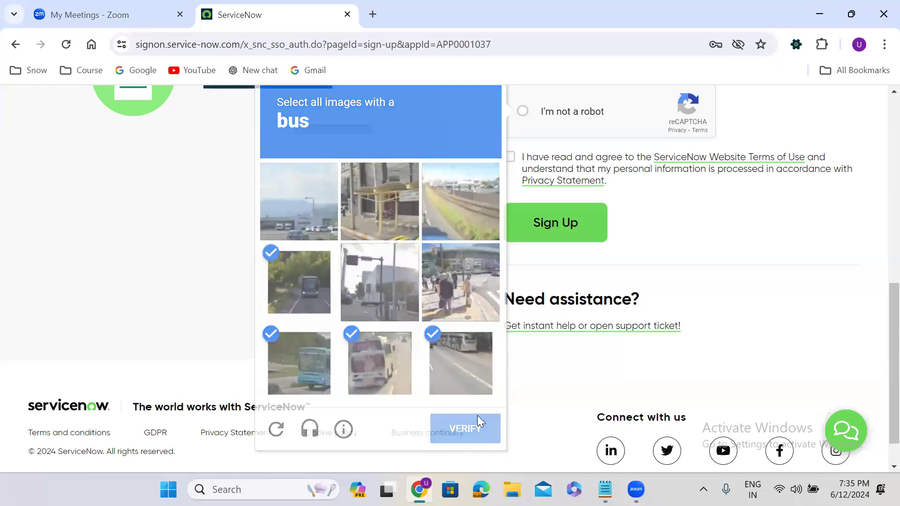
# - Accept the terms of use and privacy statement and submit the sign-up
pyautogui.click(511, 161)
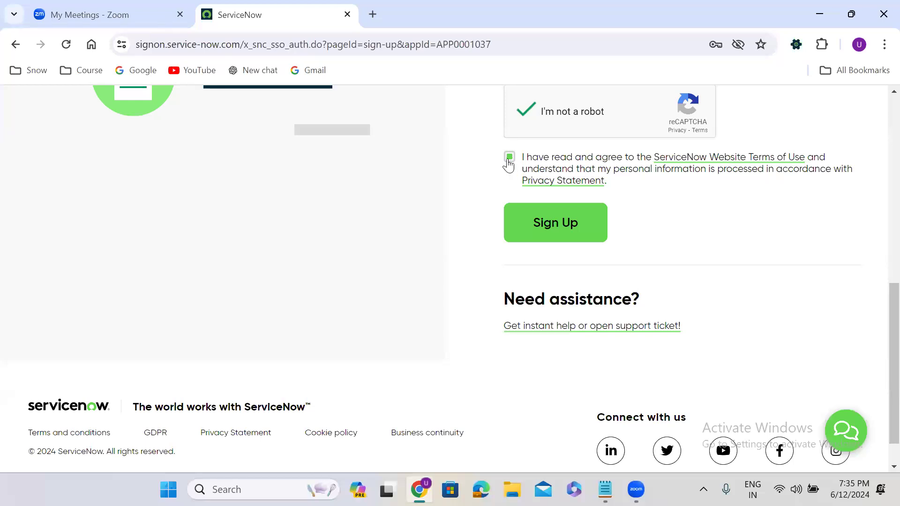
pyautogui.click(555, 224)
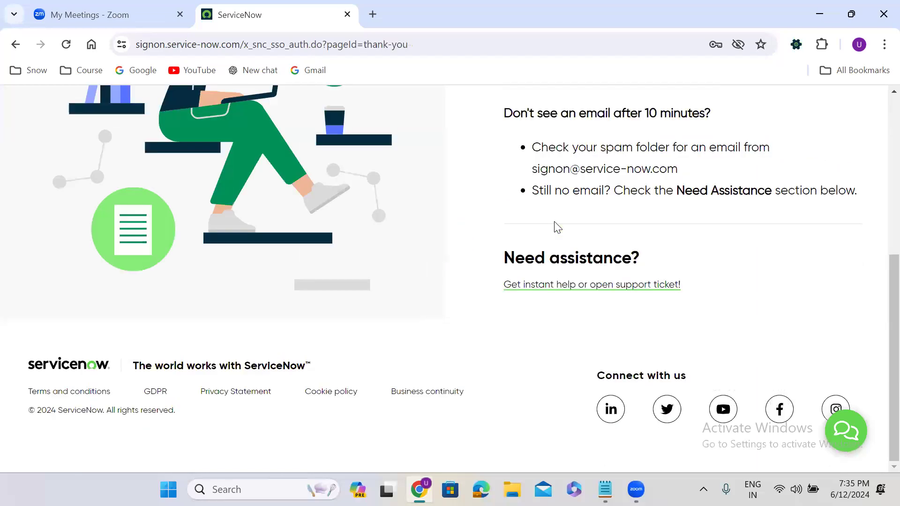
pyautogui.scroll(3, 678, 164)
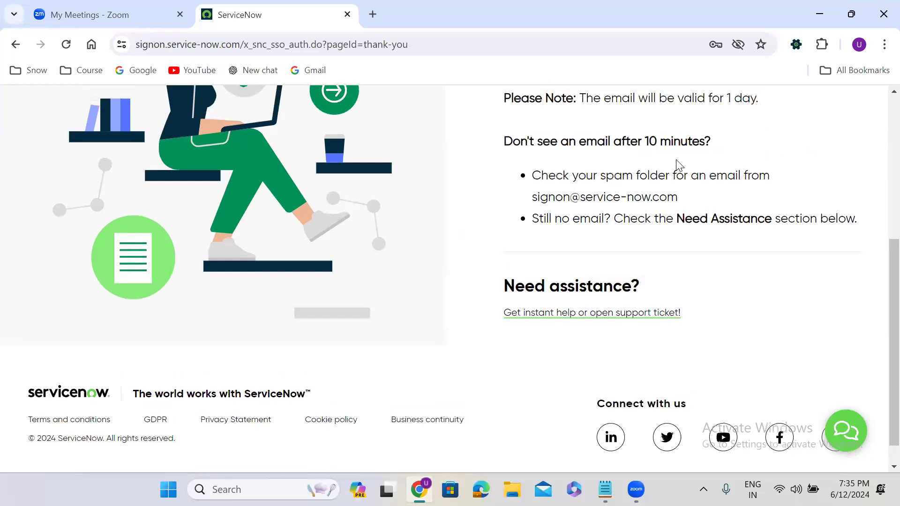
pyautogui.scroll(3, 677, 160)
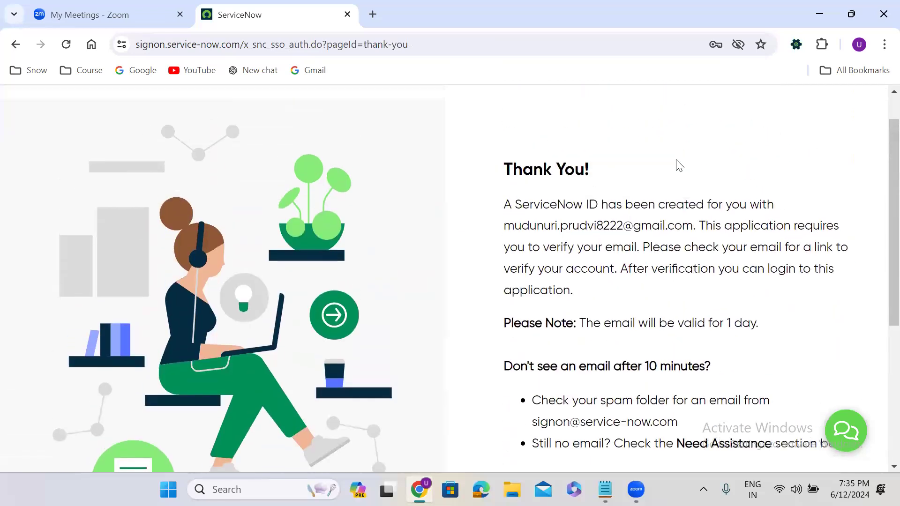
pyautogui.moveTo(507, 229); pyautogui.dragTo(692, 232)
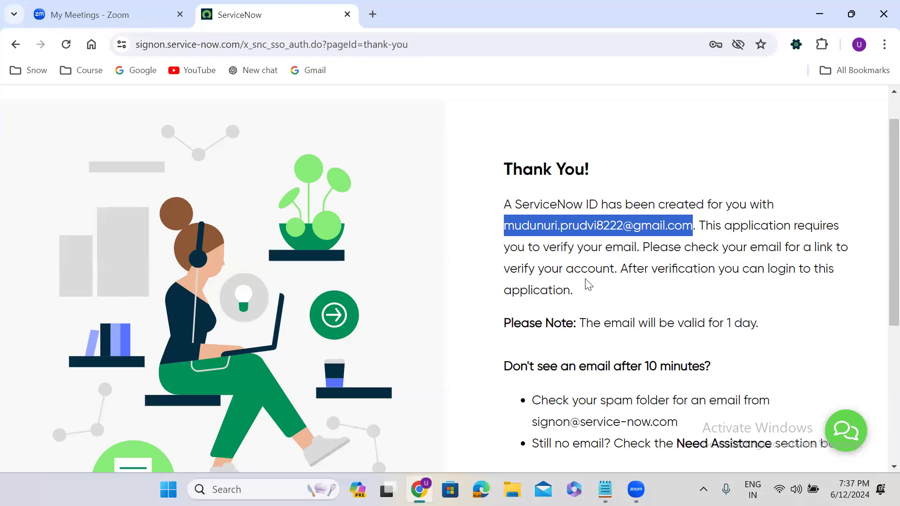
pyautogui.click(592, 289)
pyautogui.scroll(-3, 592, 288)
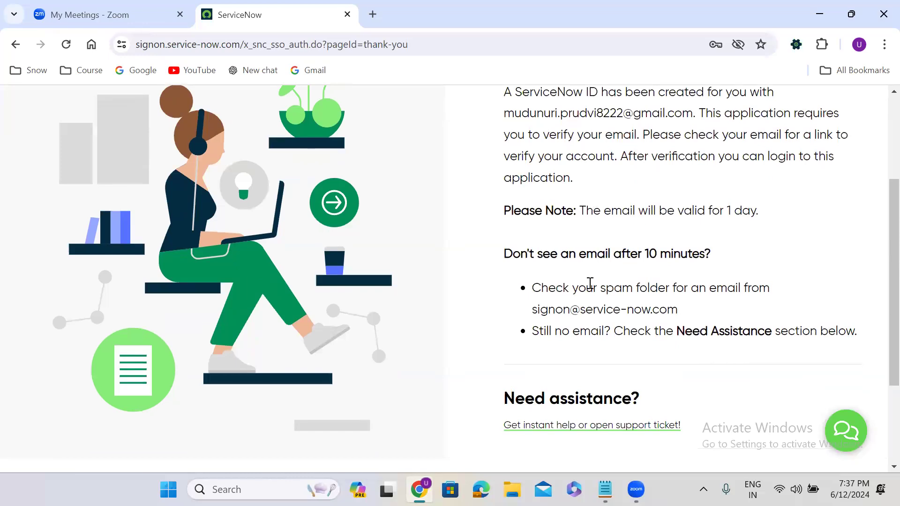
pyautogui.moveTo(584, 210); pyautogui.dragTo(758, 210)
pyautogui.moveTo(508, 257); pyautogui.dragTo(719, 258)
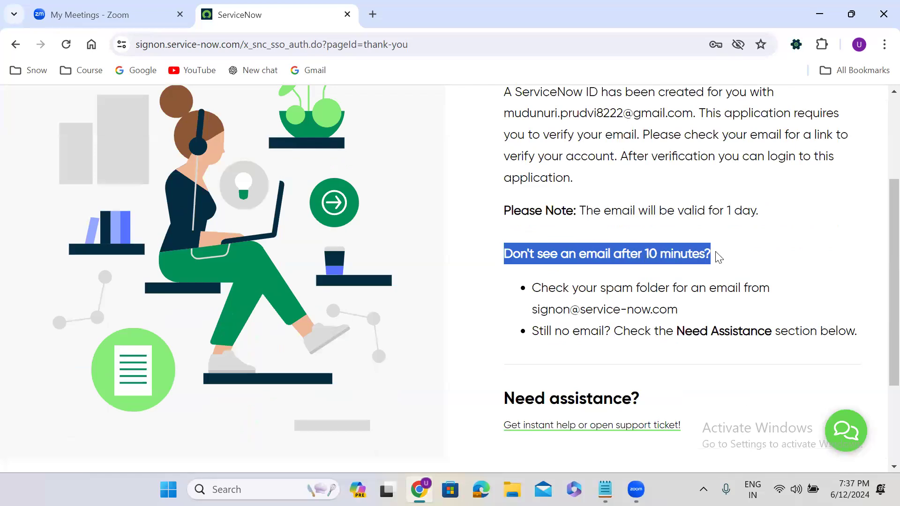
pyautogui.moveTo(534, 288); pyautogui.dragTo(780, 288)
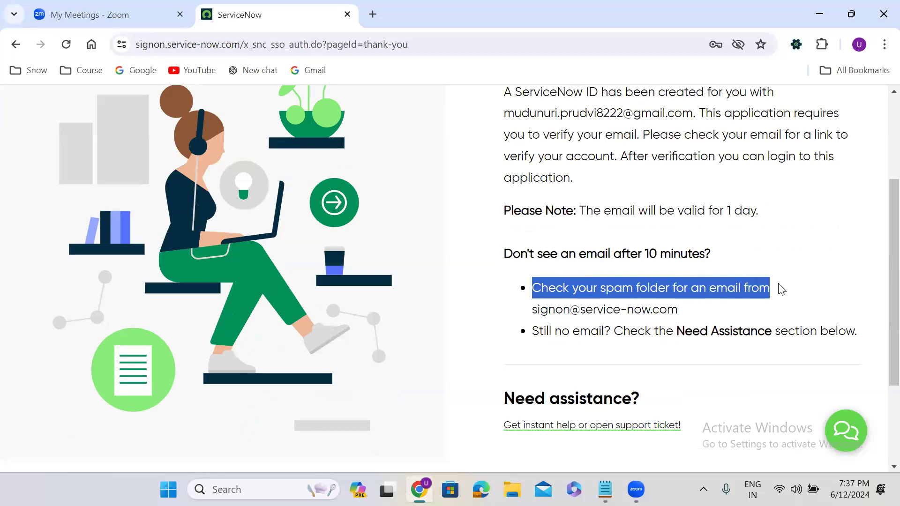
pyautogui.moveTo(532, 309); pyautogui.dragTo(692, 317)
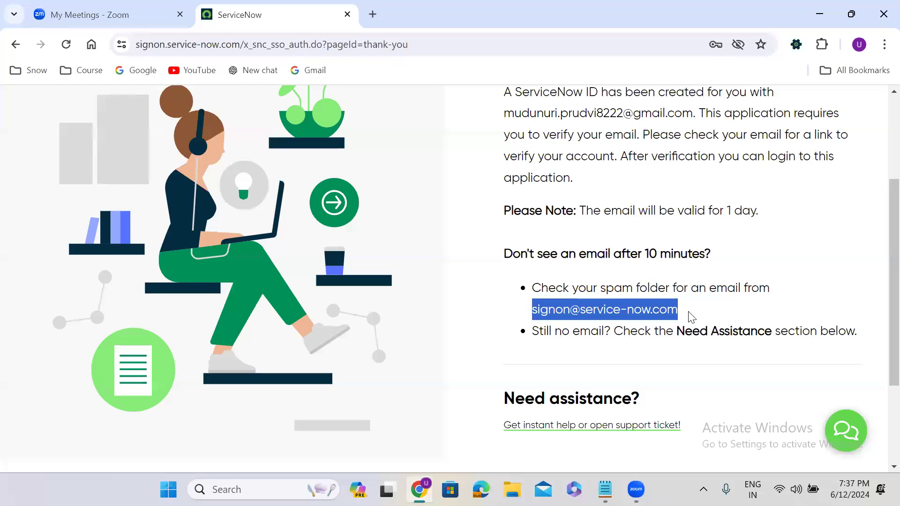
pyautogui.click(692, 316)
pyautogui.scroll(-3, 692, 317)
pyautogui.scroll(6, 692, 317)
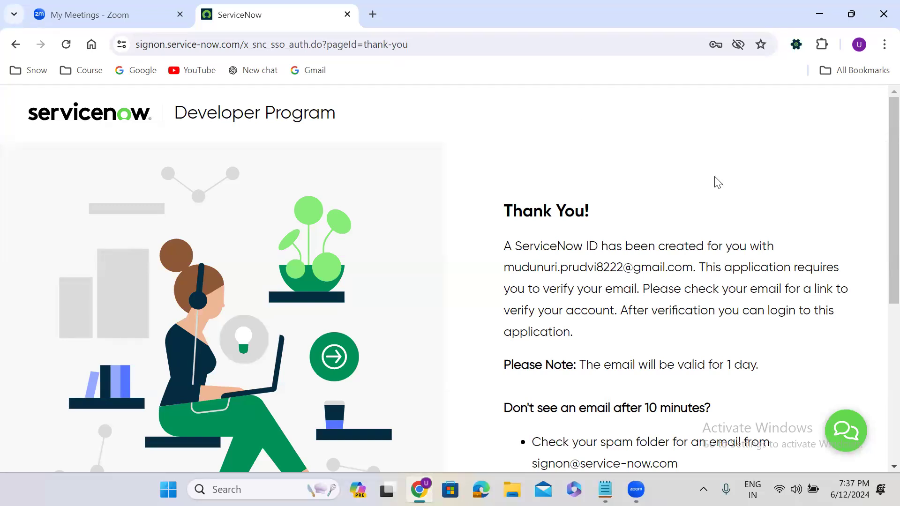
# - Go to developer.servicenow.com and choose Sign In at the top right
pyautogui.click(278, 39)
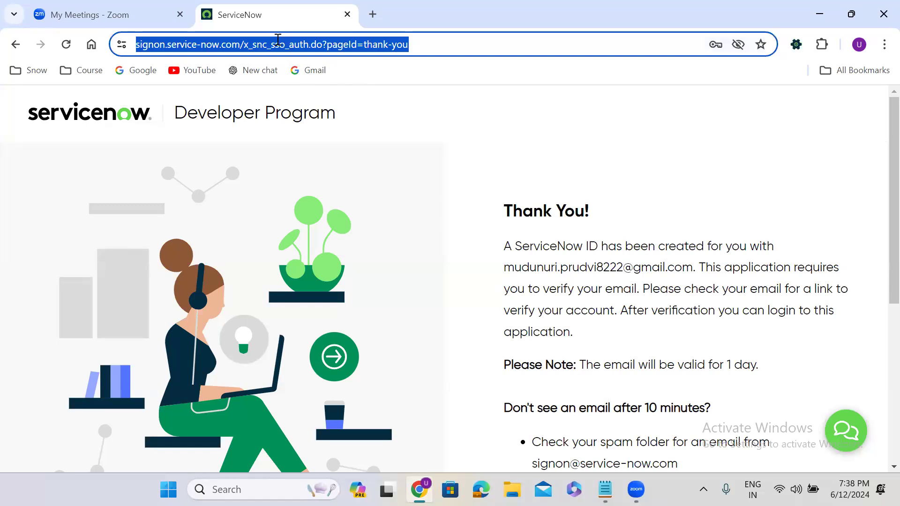
pyautogui.write('deve')
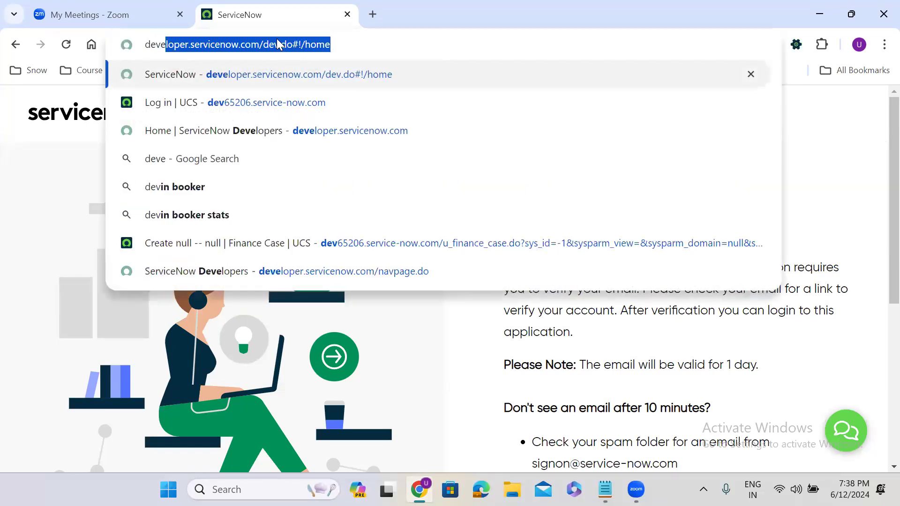
pyautogui.press('End')
pyautogui.press('Return')
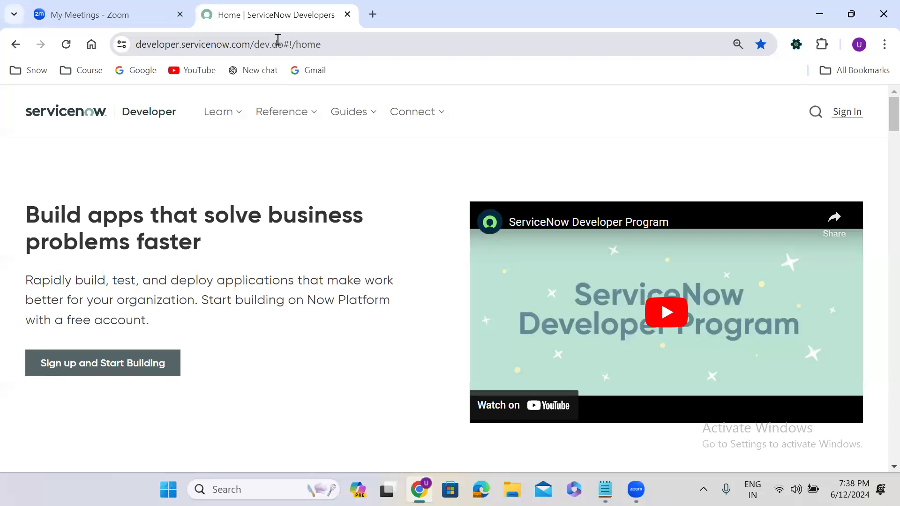
pyautogui.click(847, 111)
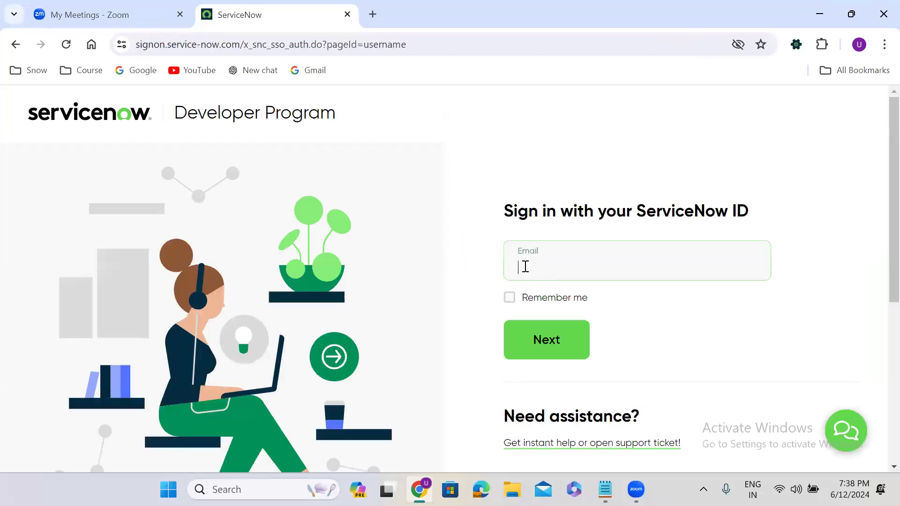
# - Fill in the new account's email from the saved suggestion and continue
pyautogui.click(526, 265)
pyautogui.write('p')
pyautogui.press('BackSpace')
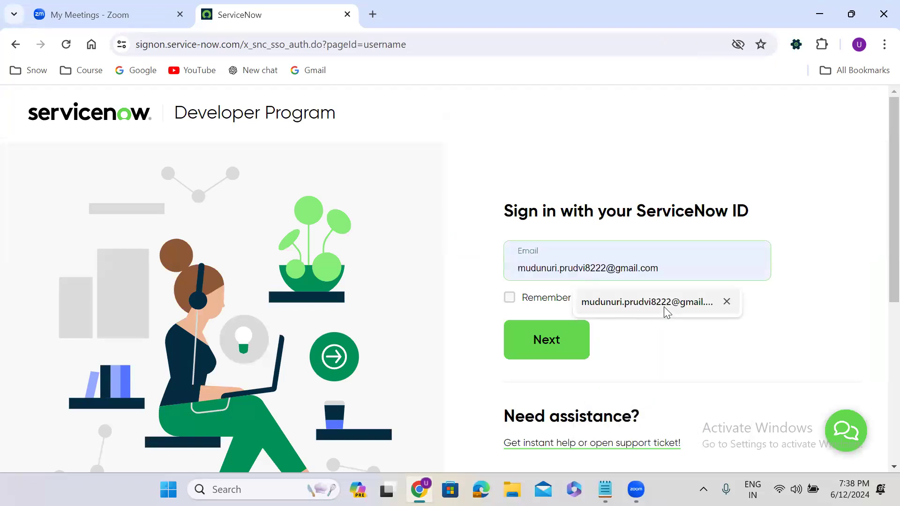
pyautogui.click(664, 308)
pyautogui.click(575, 343)
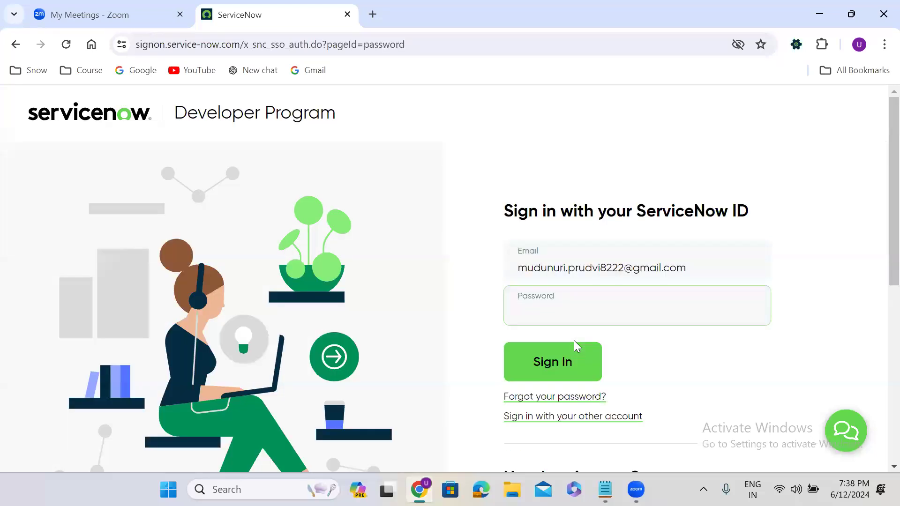
# - Enter the account password and sign in
pyautogui.click(528, 302)
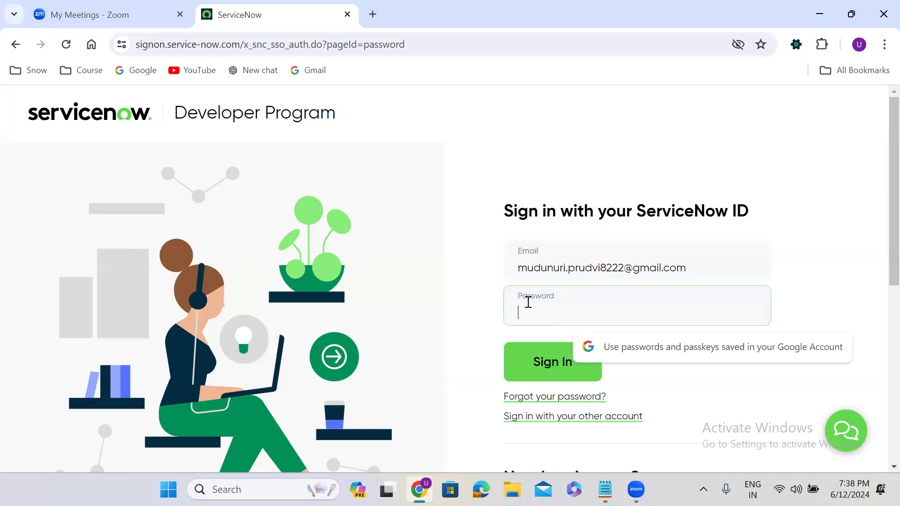
pyautogui.write('•••')
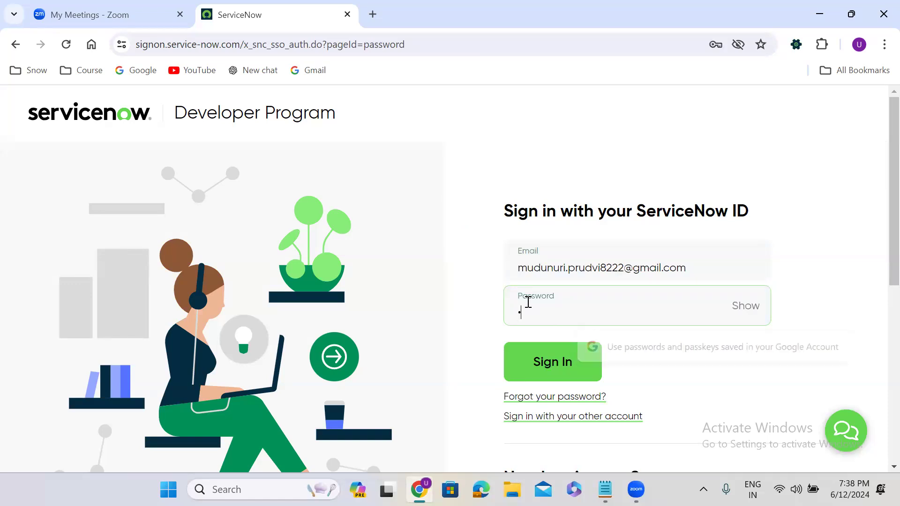
pyautogui.write('••••')
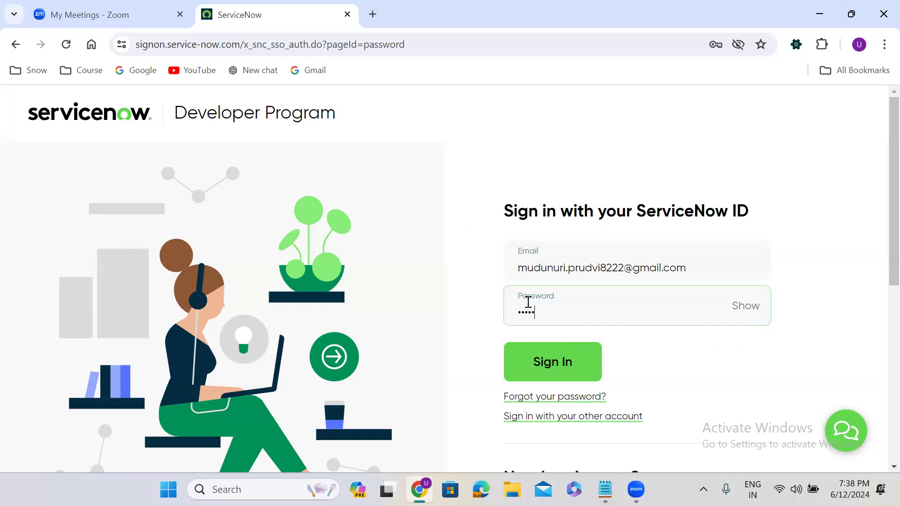
pyautogui.write('••')
pyautogui.click(629, 364)
pyautogui.scroll(-2, 630, 364)
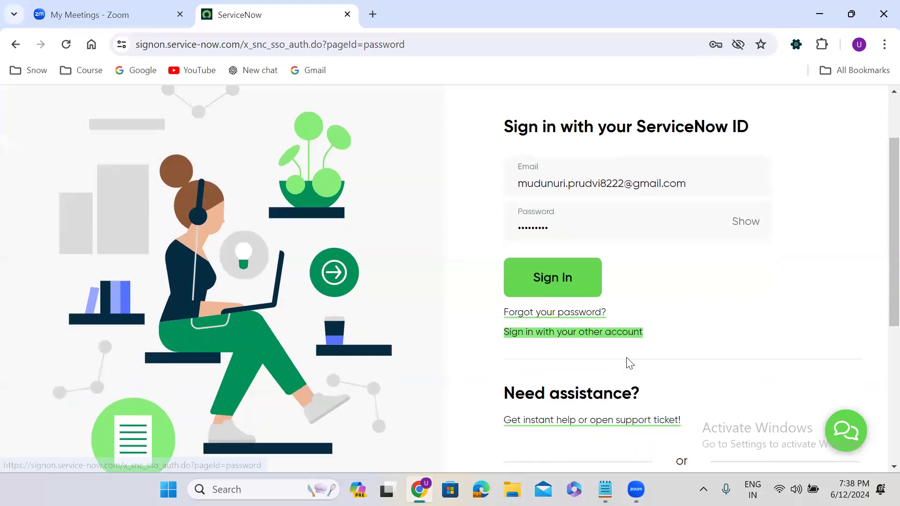
pyautogui.click(566, 276)
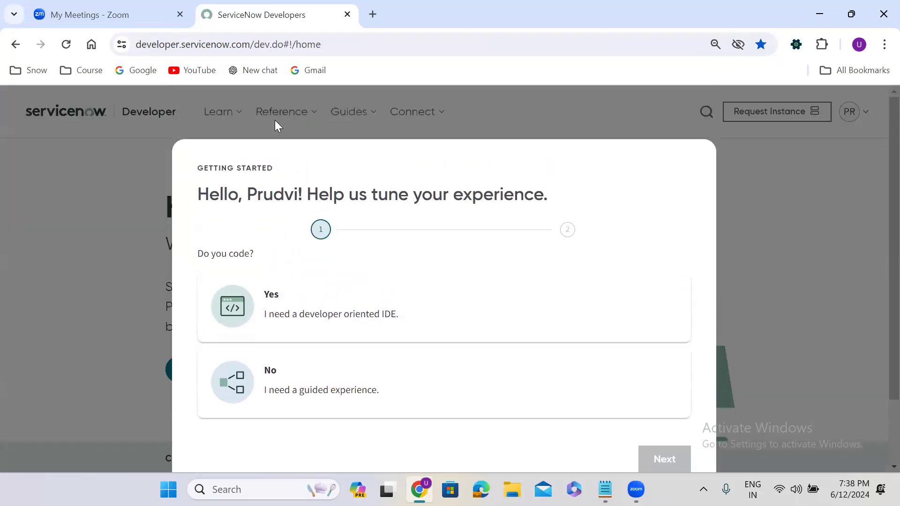
# - Answer Yes to 'Do you code?' and advance to the next setup step
pyautogui.moveTo(196, 169); pyautogui.dragTo(293, 174)
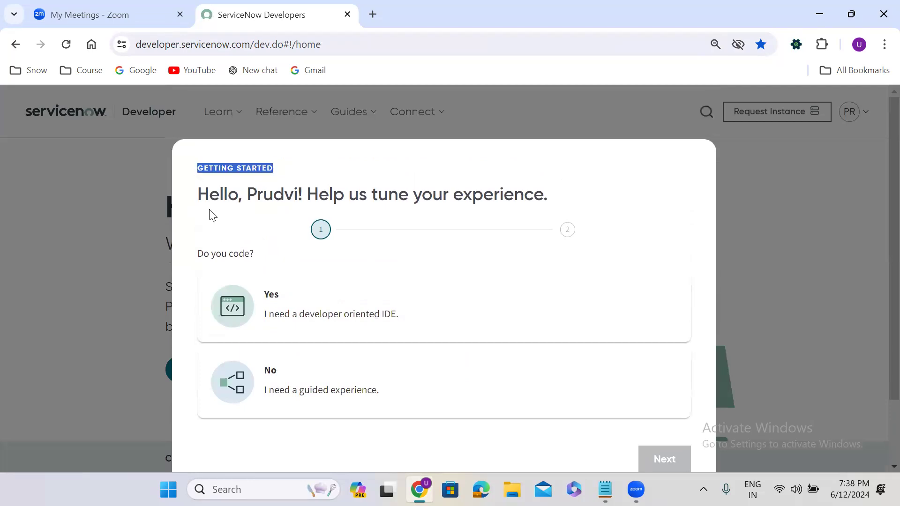
pyautogui.moveTo(201, 198); pyautogui.dragTo(284, 197)
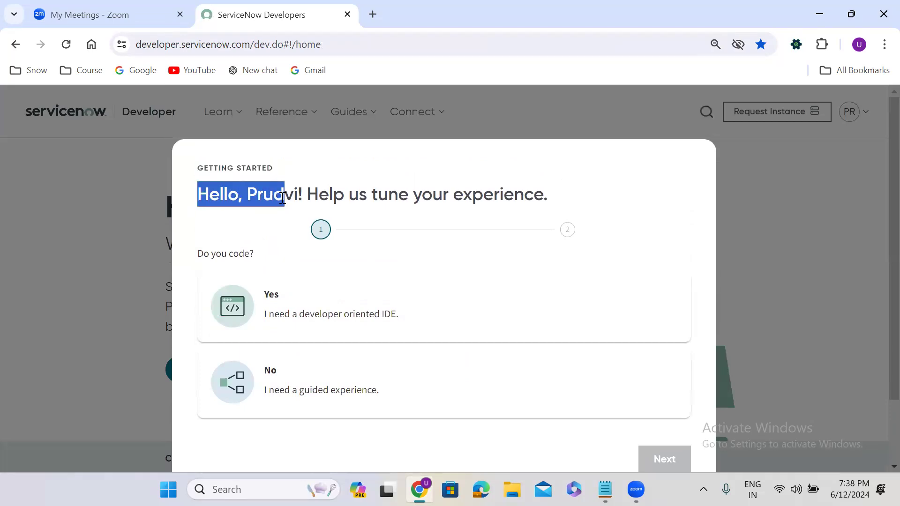
pyautogui.click(382, 197)
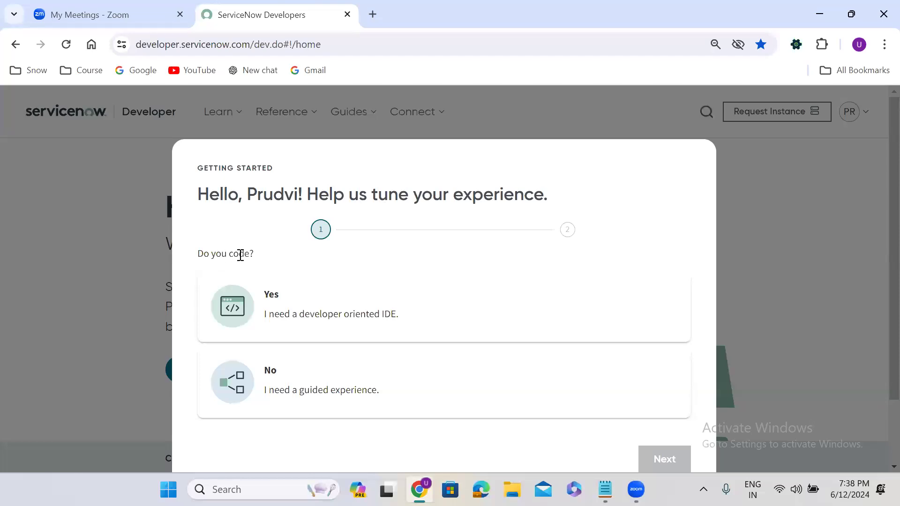
pyautogui.click(277, 302)
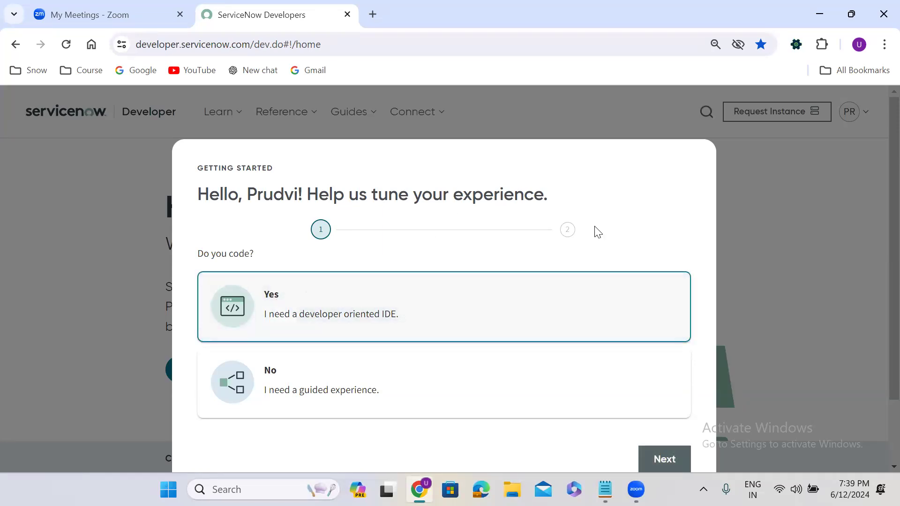
pyautogui.scroll(-2, 602, 232)
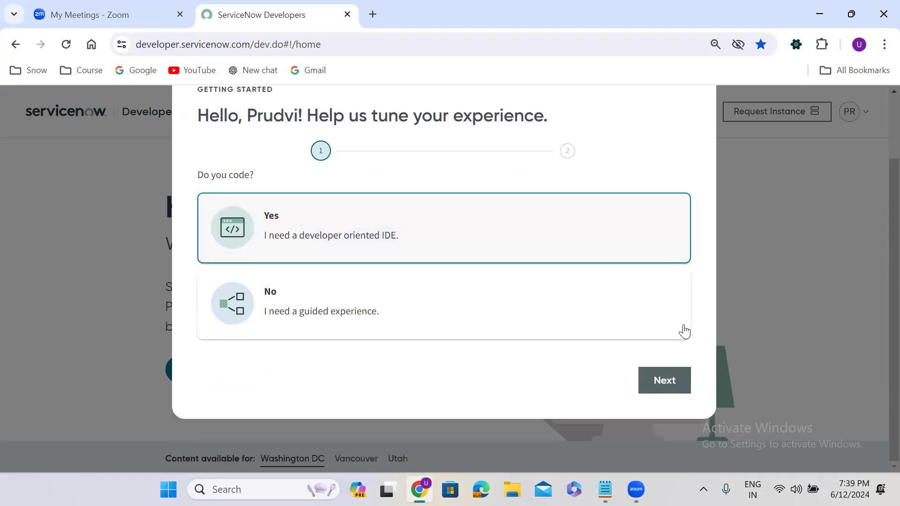
pyautogui.click(677, 381)
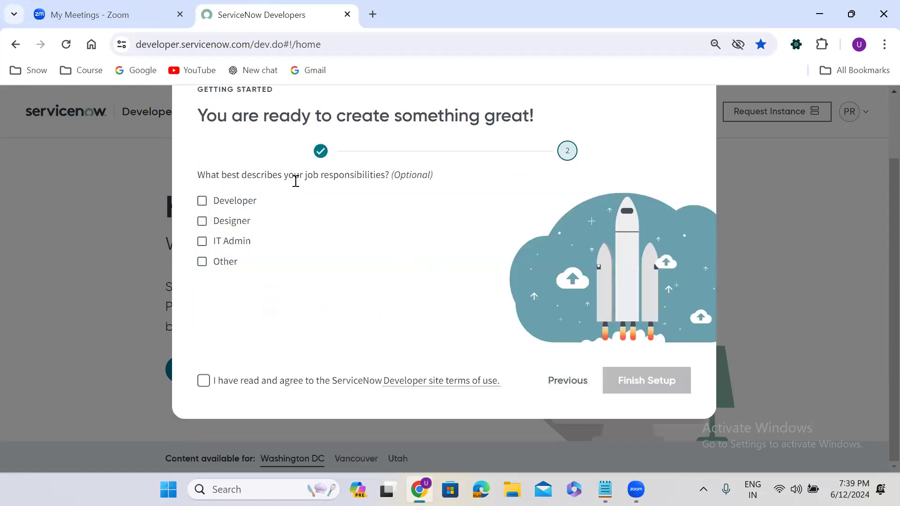
# - Choose Developer, Designer and IT Admin roles, accept the terms, and finish setup
pyautogui.click(203, 203)
pyautogui.click(202, 221)
pyautogui.click(202, 241)
pyautogui.click(204, 381)
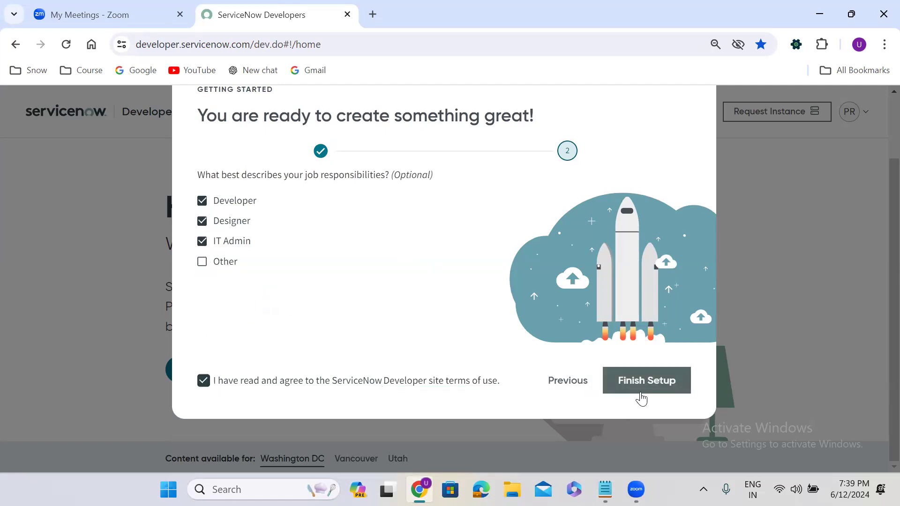
pyautogui.click(664, 375)
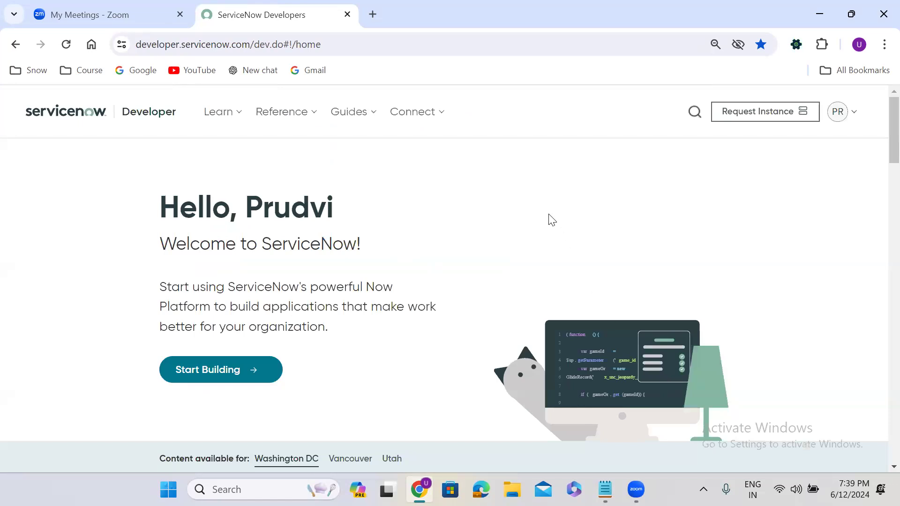
# - Sign out of the PR developer account from the avatar menu
pyautogui.click(835, 117)
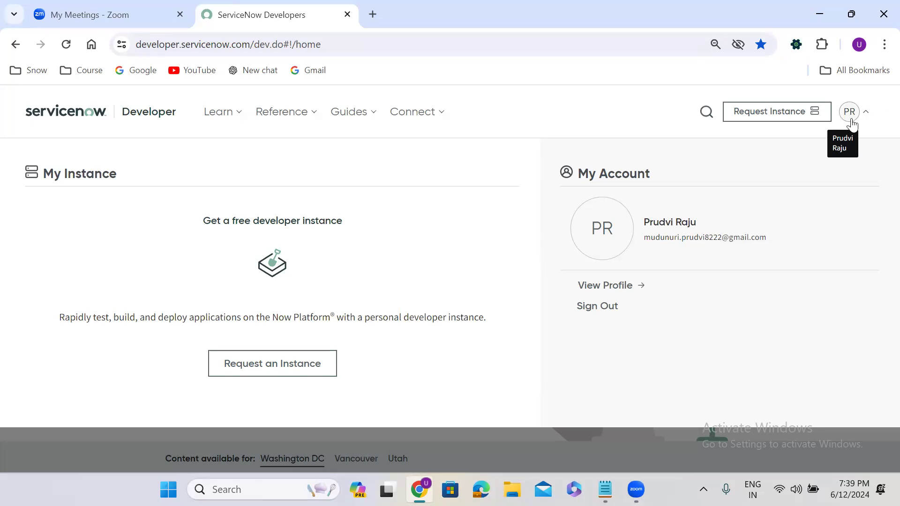
pyautogui.click(849, 117)
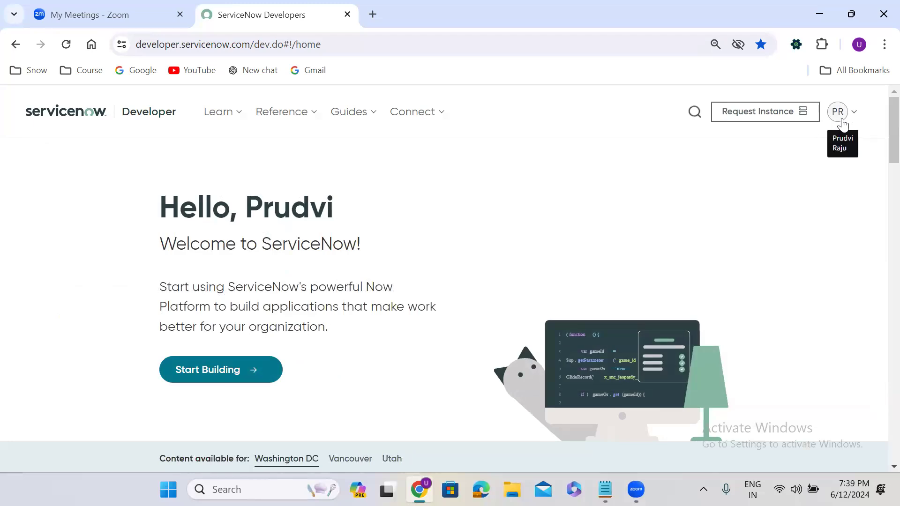
pyautogui.click(839, 118)
pyautogui.click(598, 308)
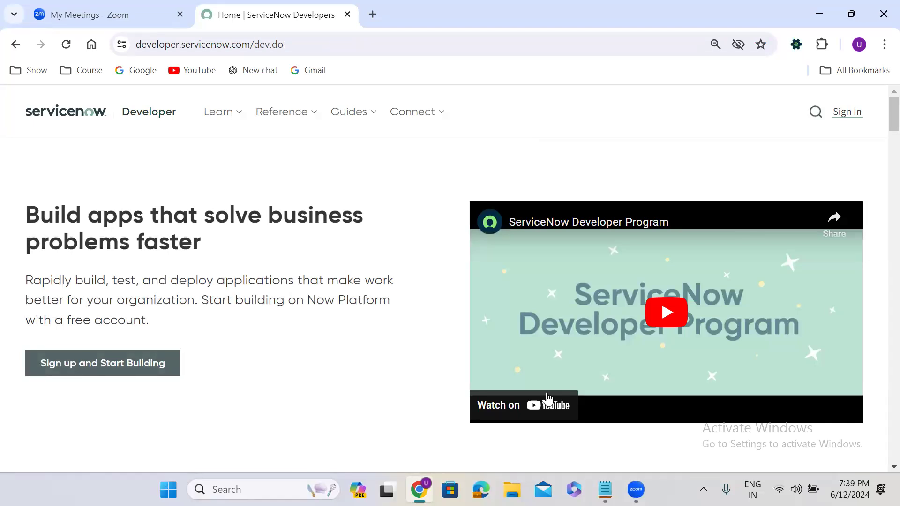
pyautogui.click(606, 489)
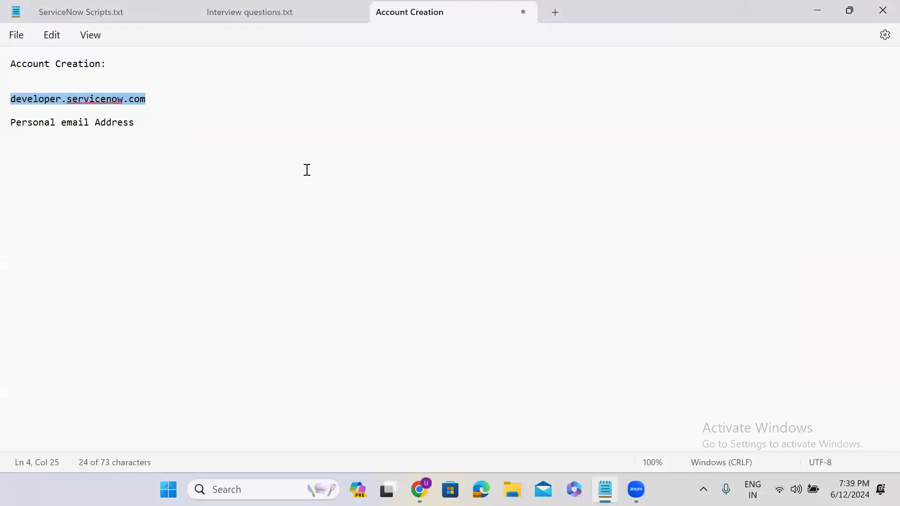
pyautogui.click(154, 96)
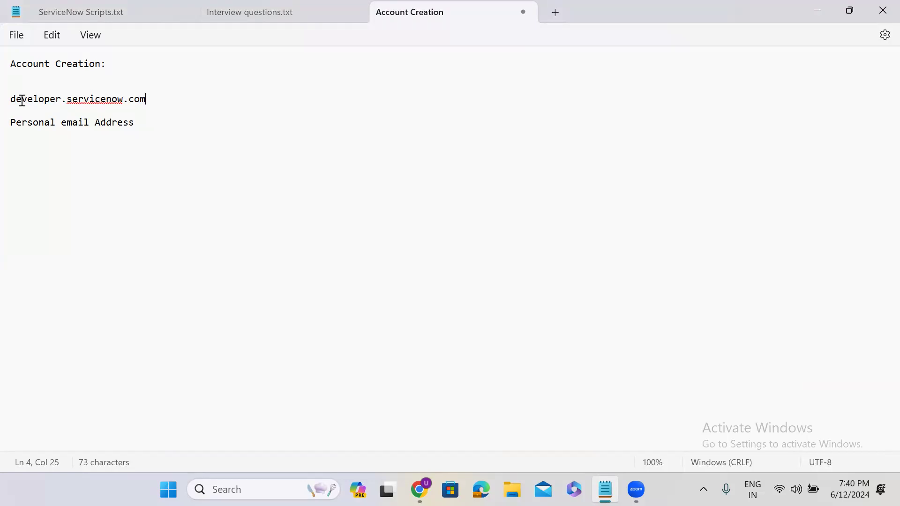
pyautogui.moveTo(12, 100); pyautogui.dragTo(148, 106)
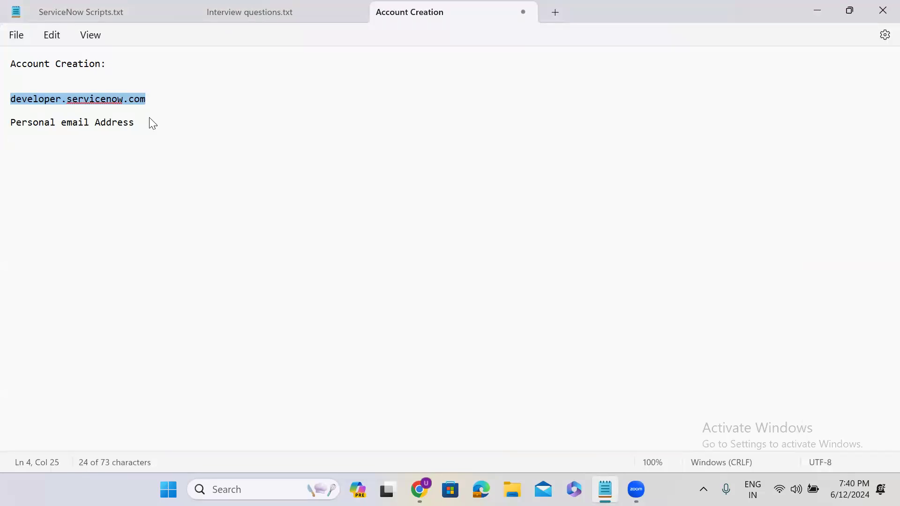
pyautogui.click(149, 123)
pyautogui.moveTo(11, 123); pyautogui.dragTo(148, 129)
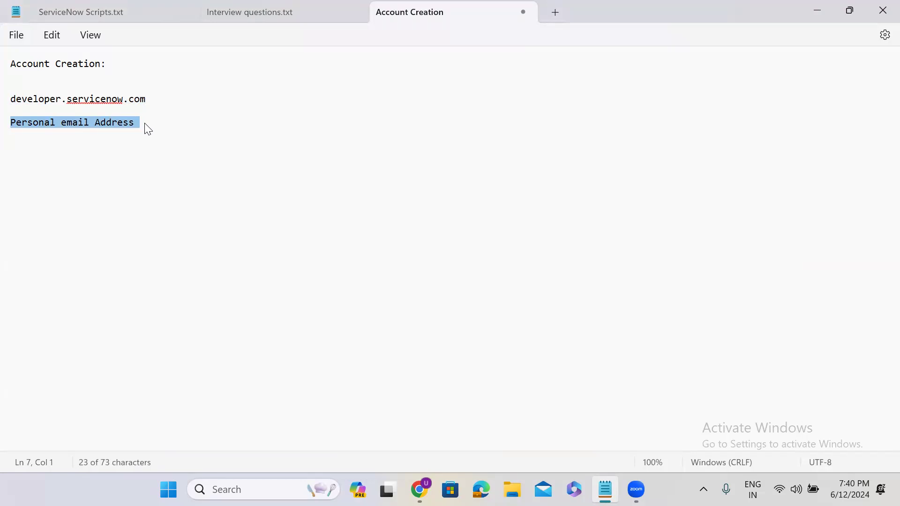
pyautogui.click(145, 124)
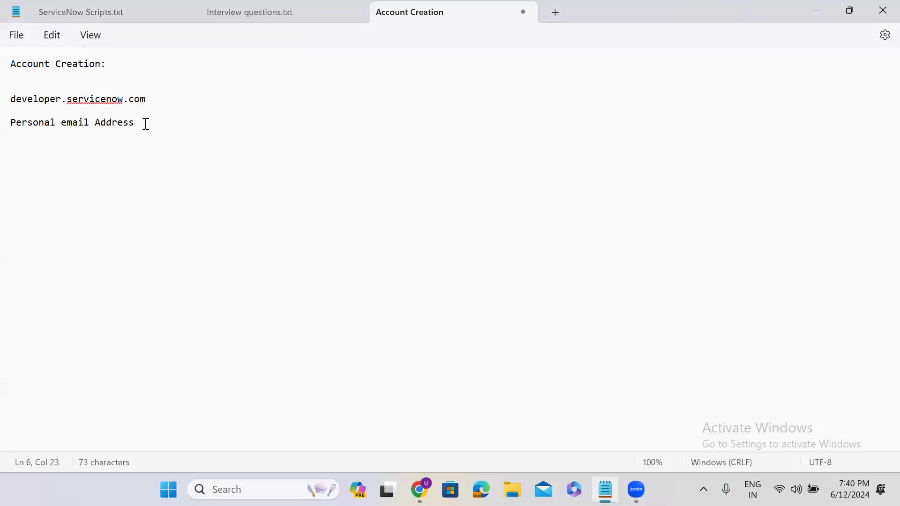
pyautogui.click(809, 11)
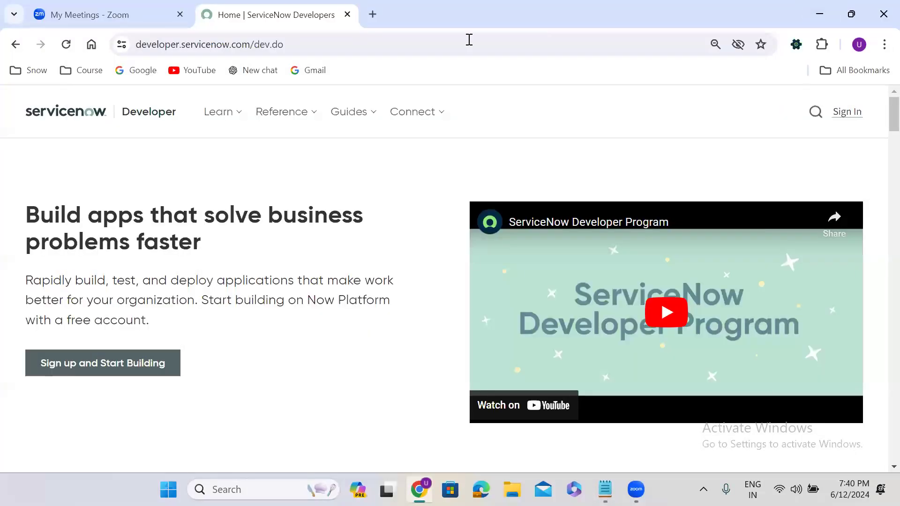
# - Reopen developer.servicenow.com in a fresh tab and start a new ServiceNow ID sign-up
pyautogui.click(348, 16)
pyautogui.click(205, 14)
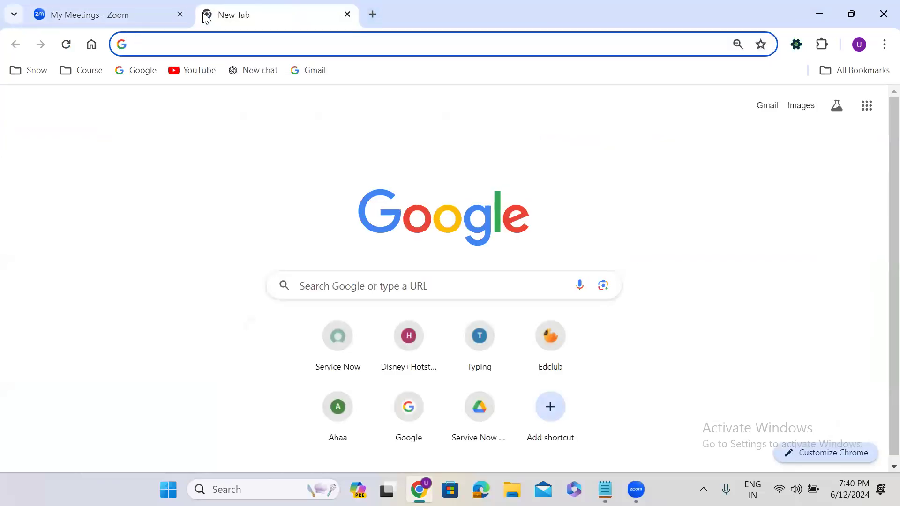
pyautogui.write('deve')
pyautogui.press('Right')
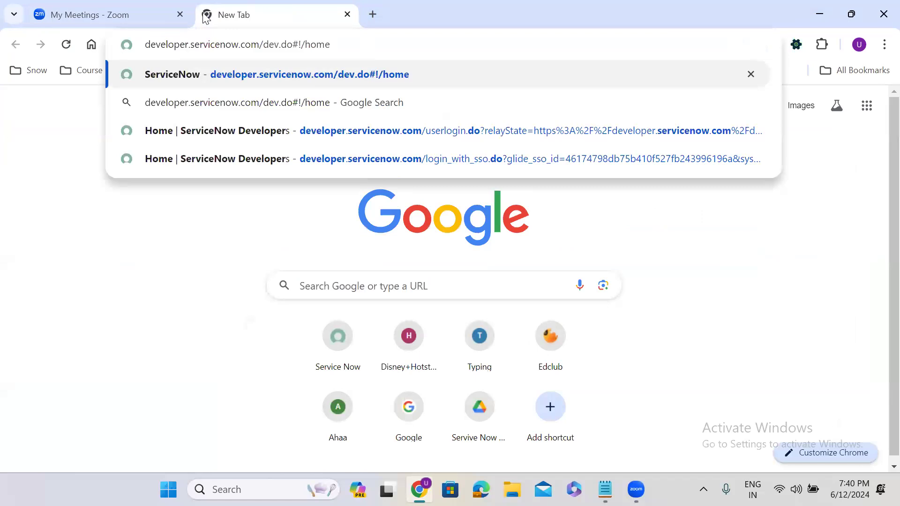
pyautogui.press('Return')
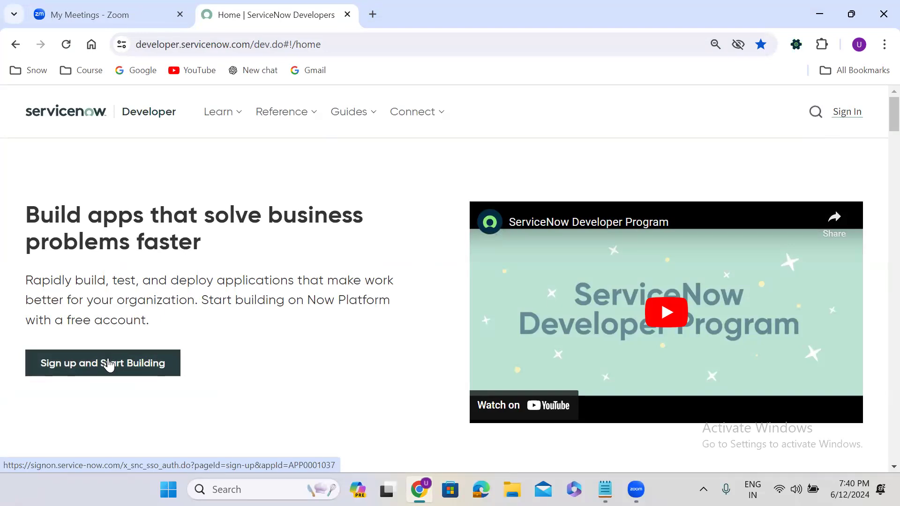
pyautogui.click(120, 363)
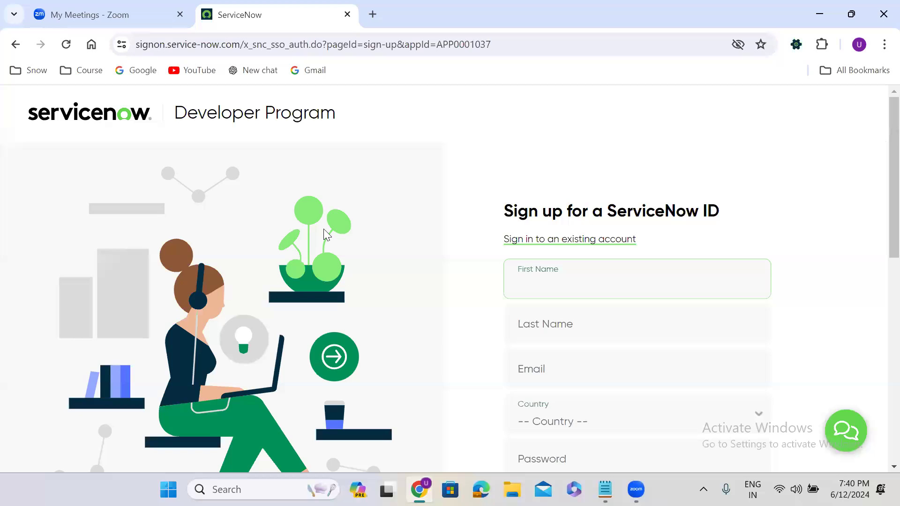
# - Fill in the second user's first name, last name and Gmail address
pyautogui.click(466, 177)
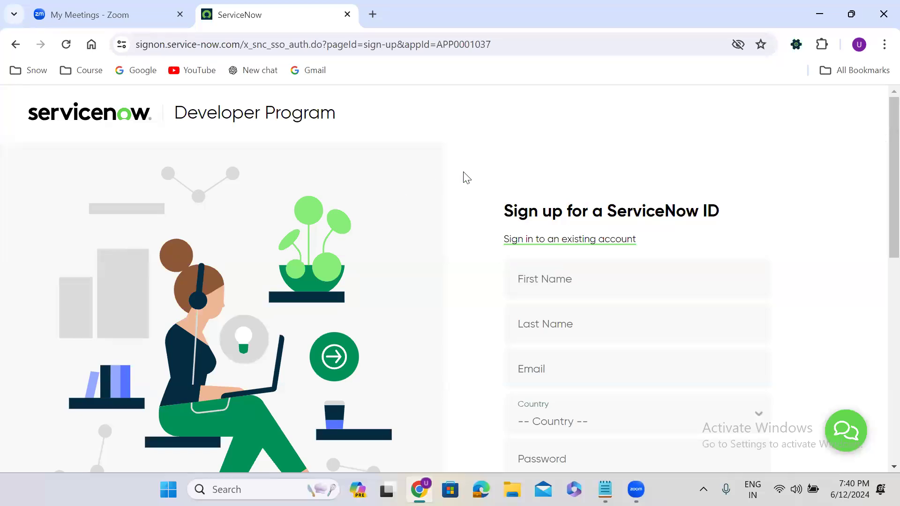
pyautogui.scroll(-3, 464, 178)
pyautogui.click(540, 118)
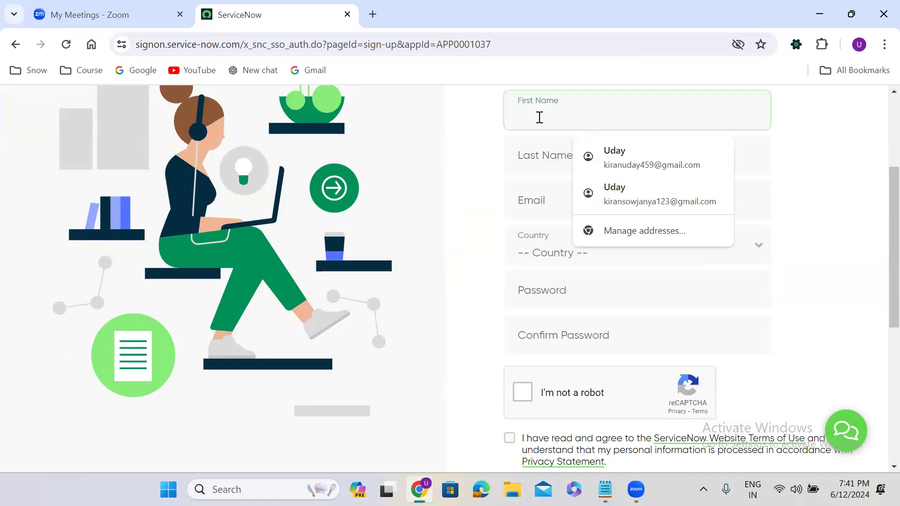
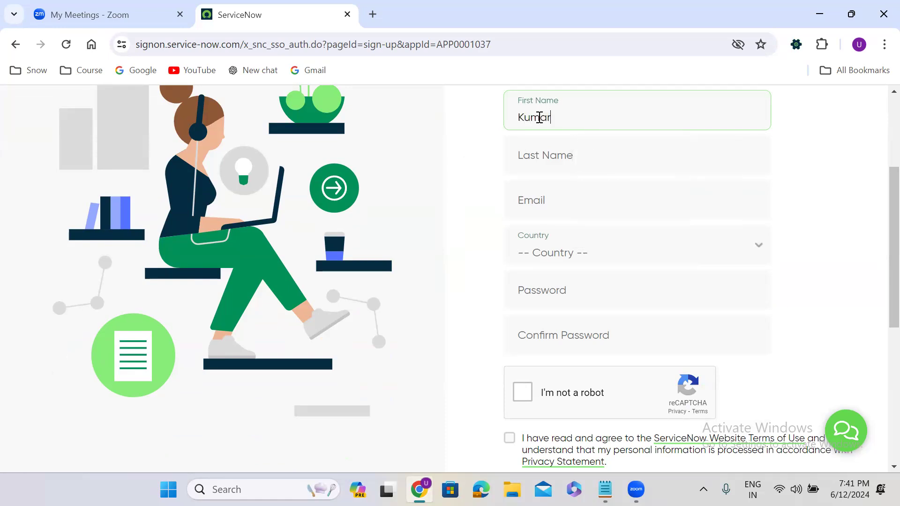
pyautogui.doubleClick(539, 118)
pyautogui.click(546, 152)
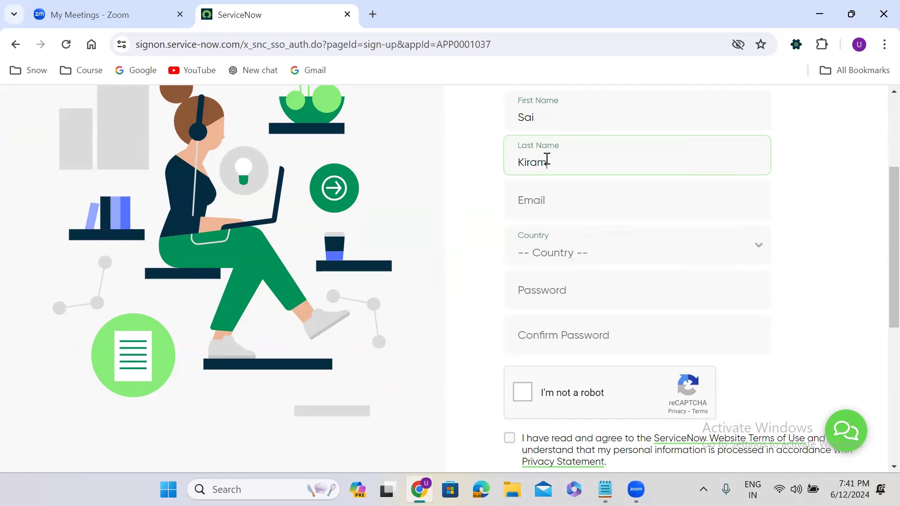
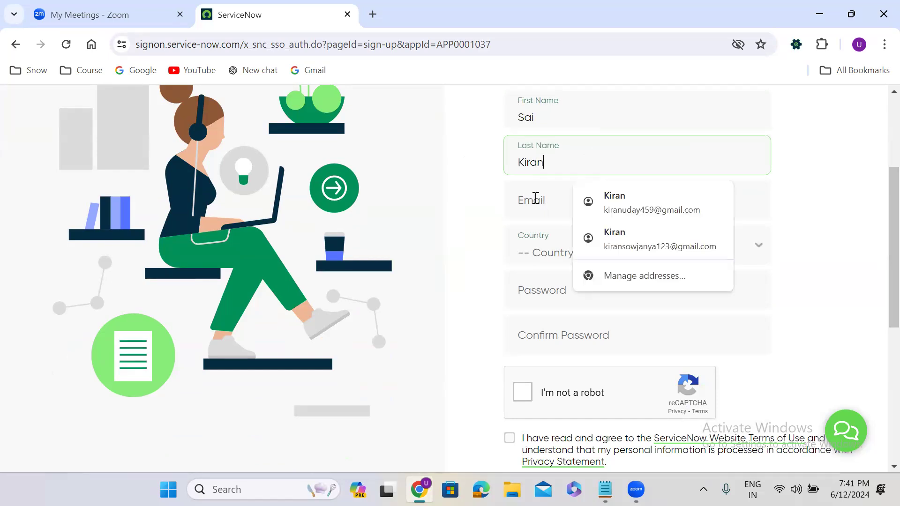
pyautogui.click(536, 198)
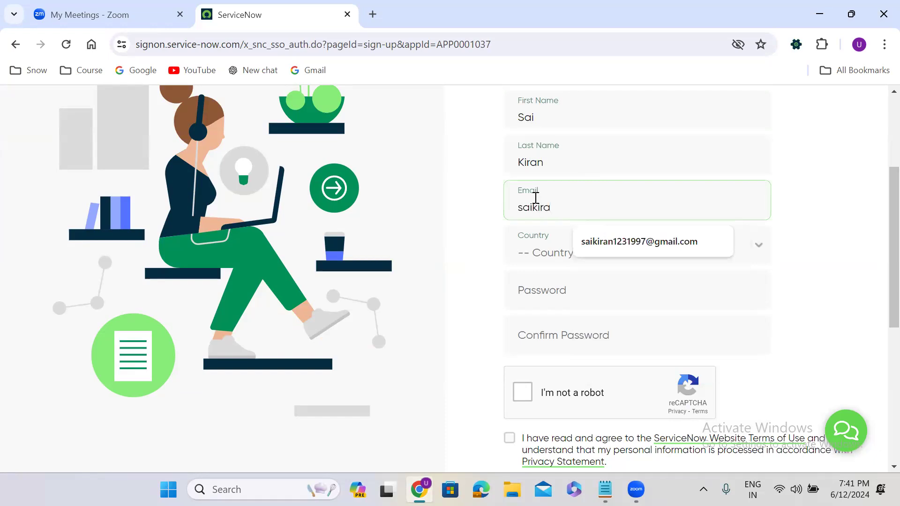
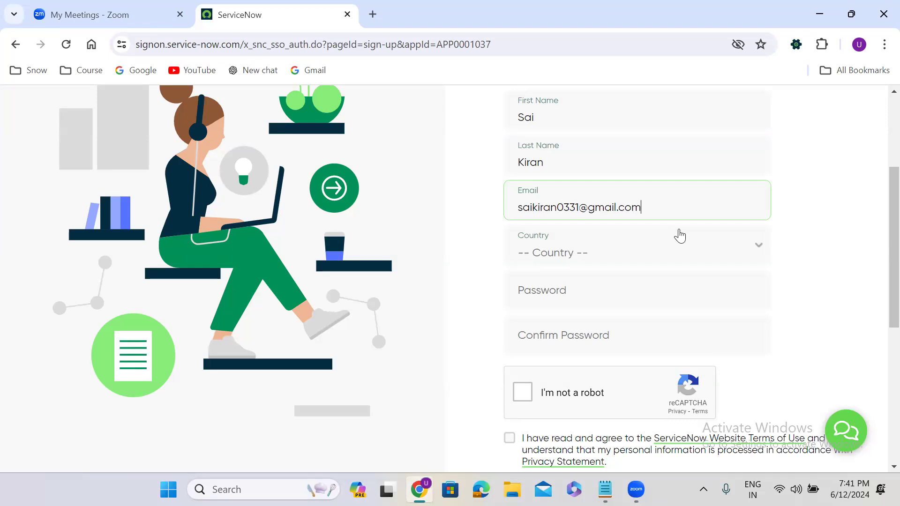
# - Set country to IN - India and enter the password and its confirmation
pyautogui.click(586, 254)
pyautogui.press('i')
pyautogui.press('n')
pyautogui.press('Return')
pyautogui.click(540, 301)
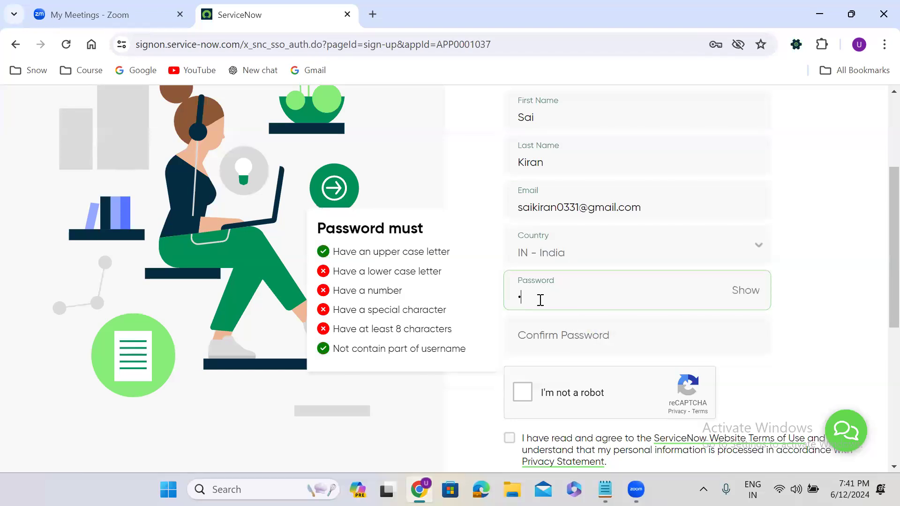
pyautogui.click(742, 295)
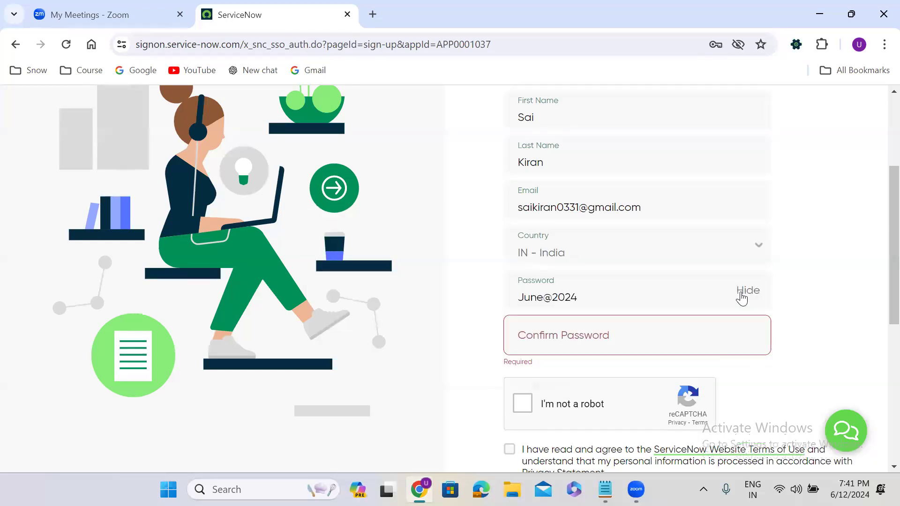
pyautogui.click(558, 332)
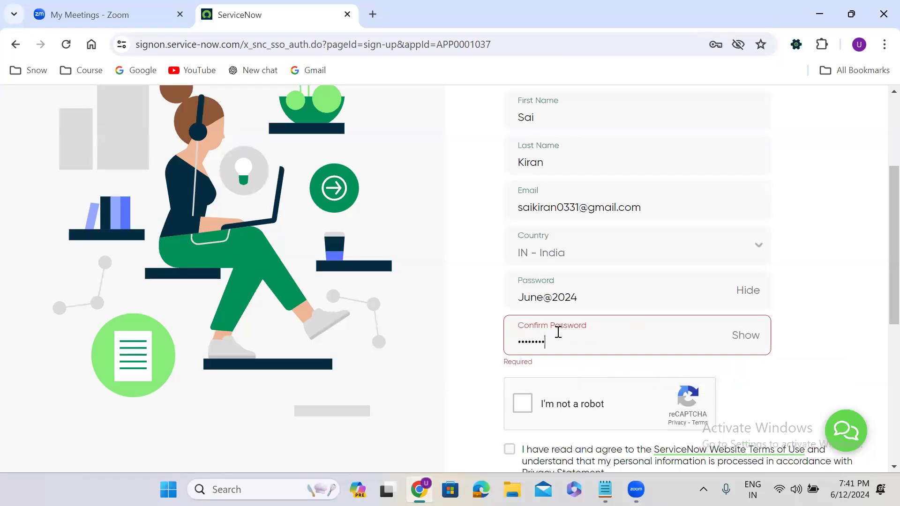
pyautogui.click(751, 337)
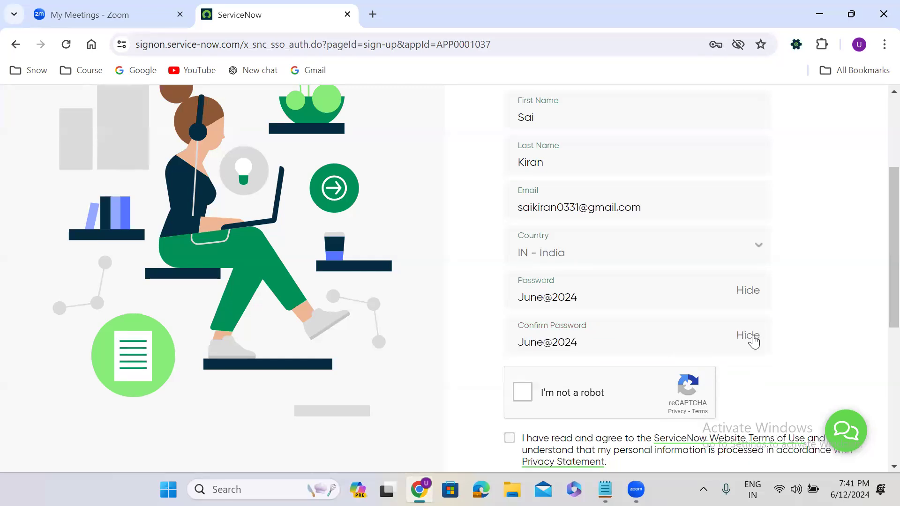
# - Pass the I'm not a robot check and submit the sign-up form
pyautogui.scroll(-3, 780, 335)
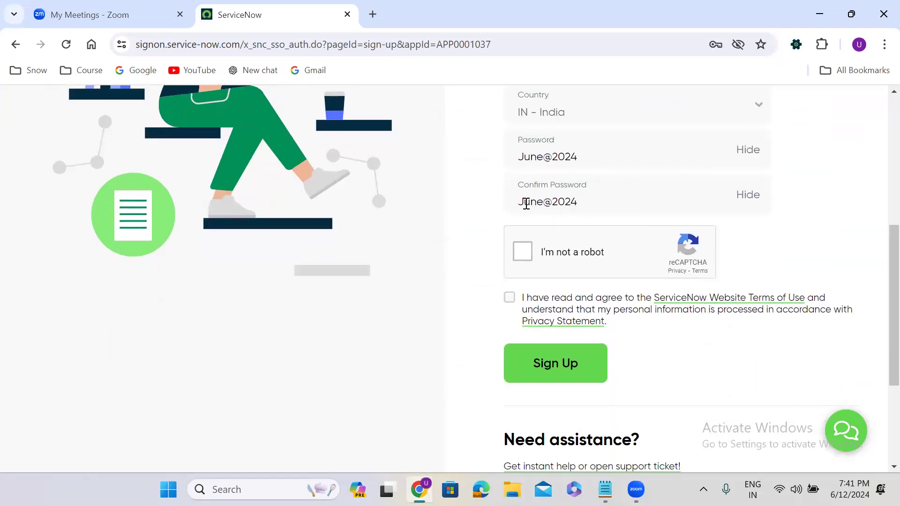
pyautogui.click(523, 252)
pyautogui.click(558, 356)
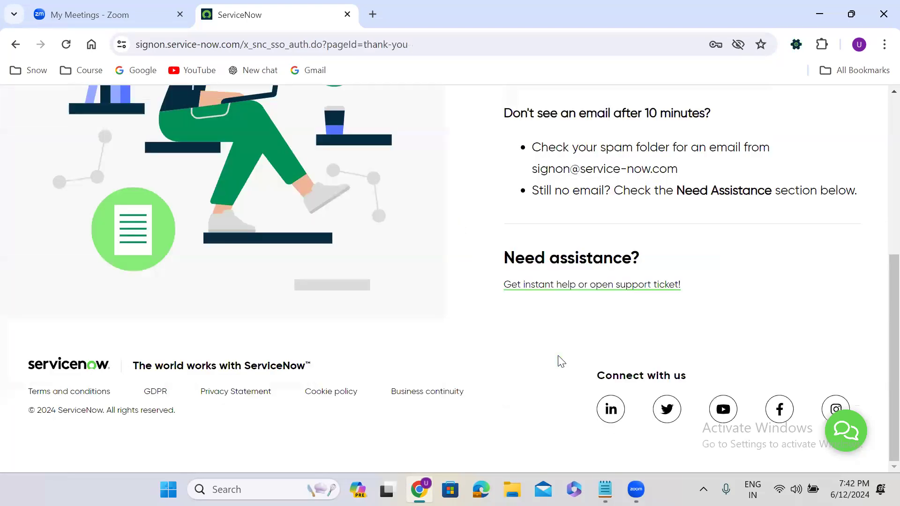
pyautogui.scroll(5, 605, 171)
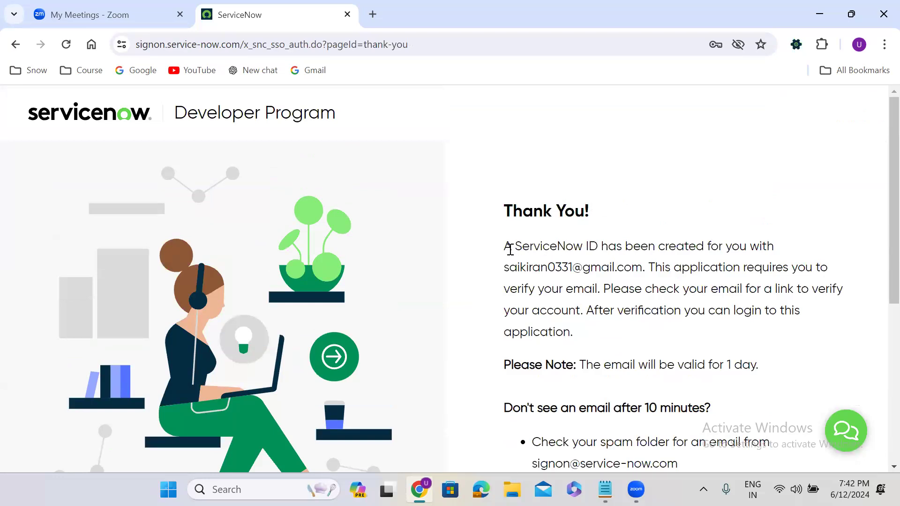
pyautogui.moveTo(504, 247); pyautogui.dragTo(594, 331)
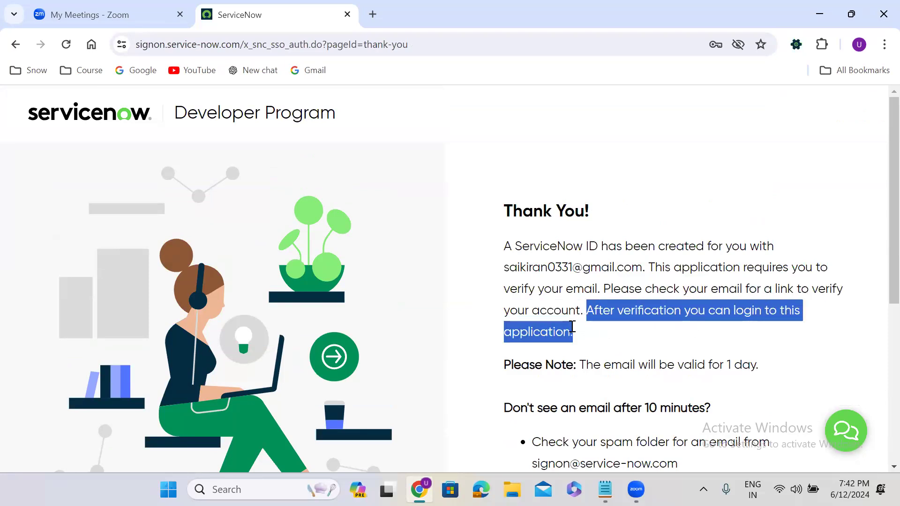
pyautogui.click(593, 351)
pyautogui.scroll(-3, 592, 350)
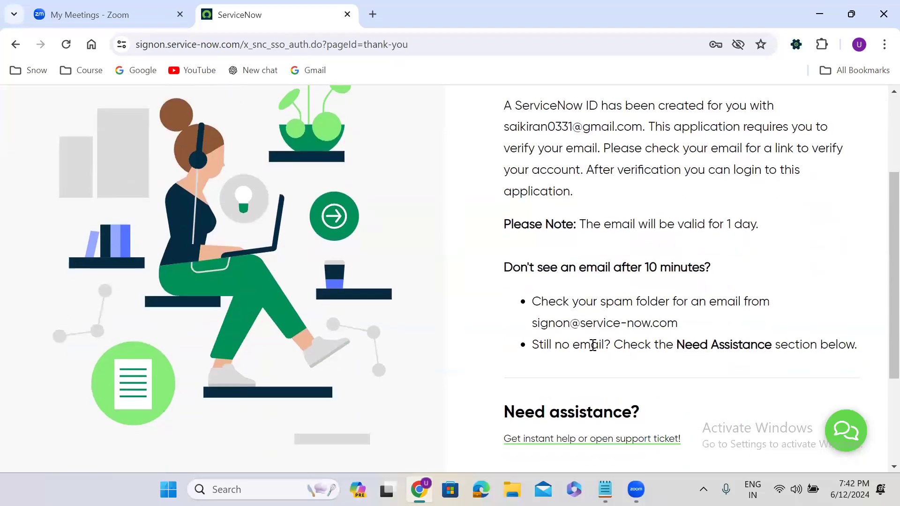
pyautogui.moveTo(581, 225); pyautogui.dragTo(759, 229)
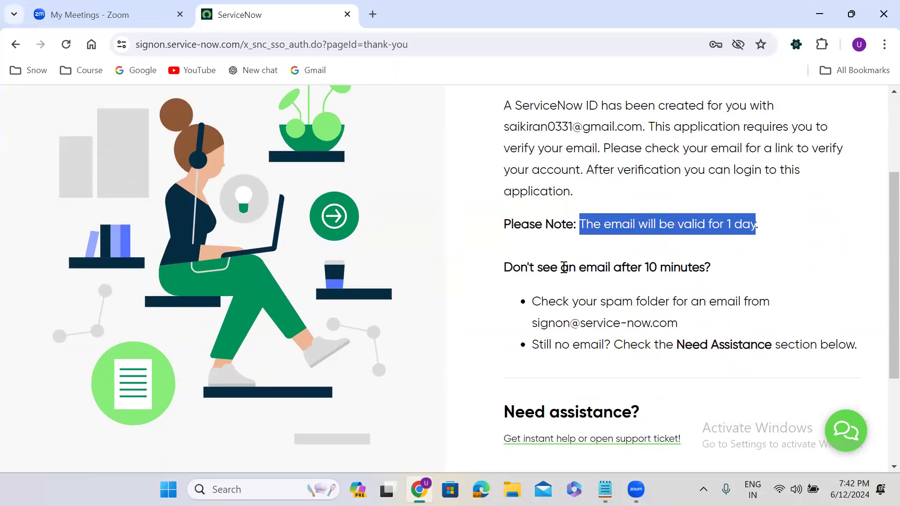
pyautogui.click(706, 289)
pyautogui.scroll(-1, 707, 292)
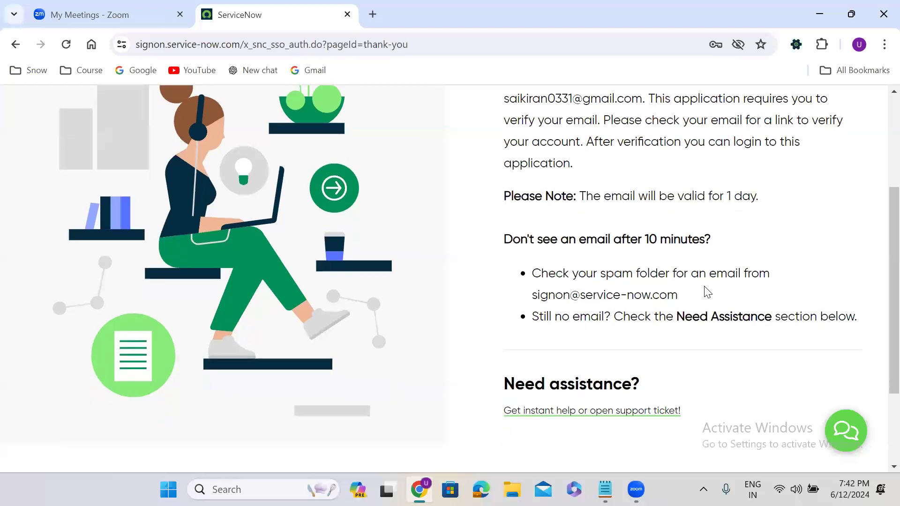
pyautogui.scroll(-1, 708, 292)
pyautogui.moveTo(534, 239); pyautogui.dragTo(688, 249)
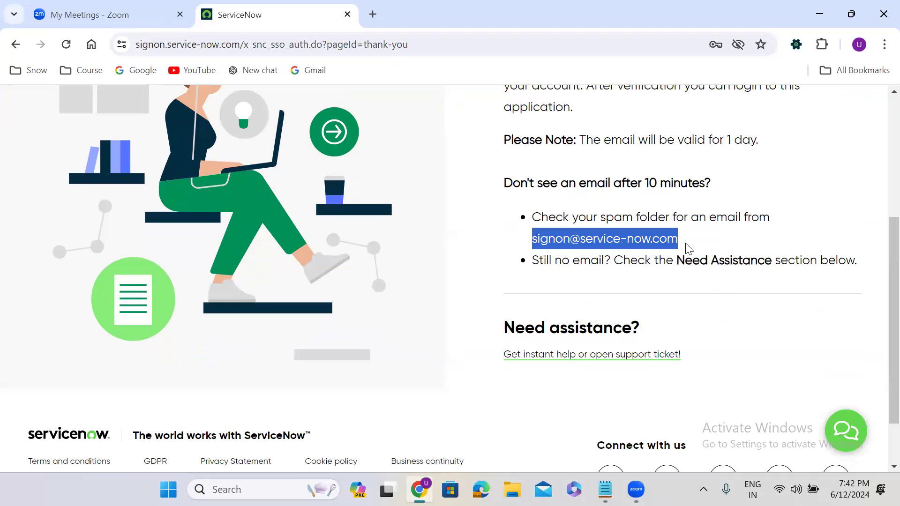
pyautogui.click(603, 272)
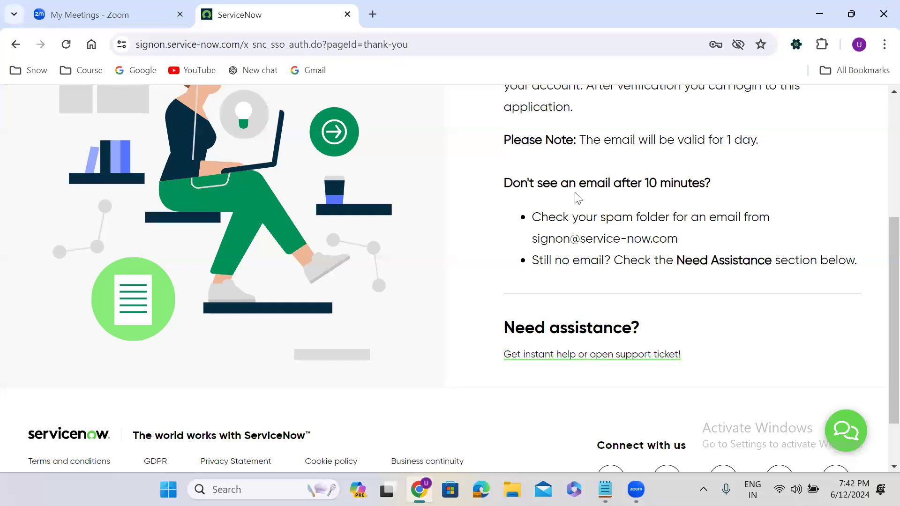
pyautogui.scroll(5, 578, 198)
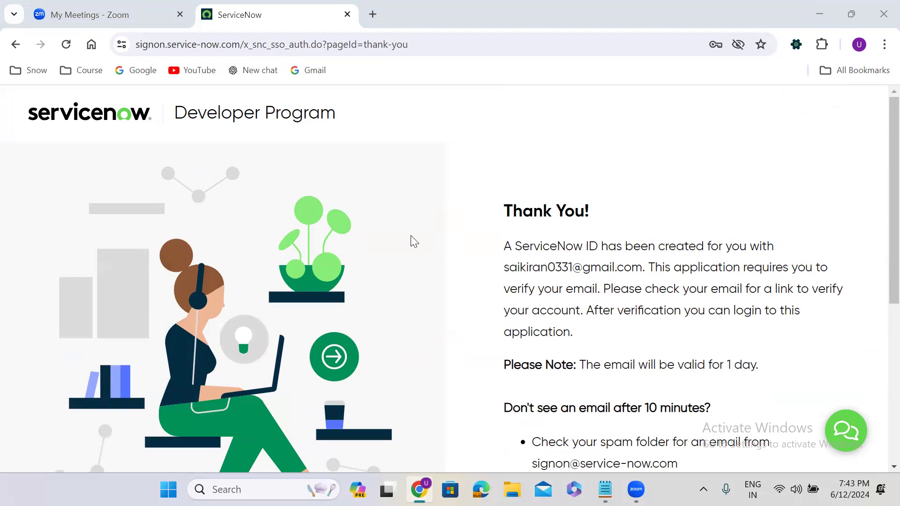
# - Go to developer.servicenow.com and open its Sign In page
pyautogui.click(302, 44)
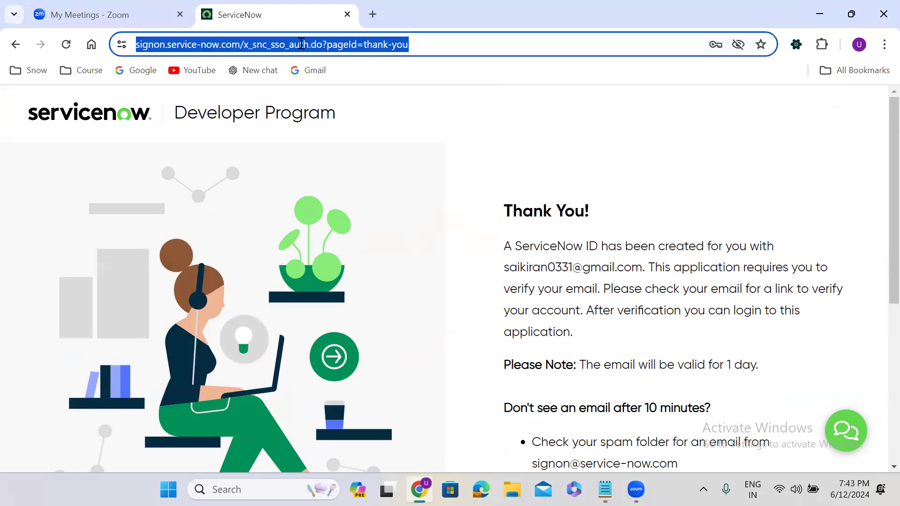
pyautogui.write('developer.servicenow.com/dev.do#!/home')
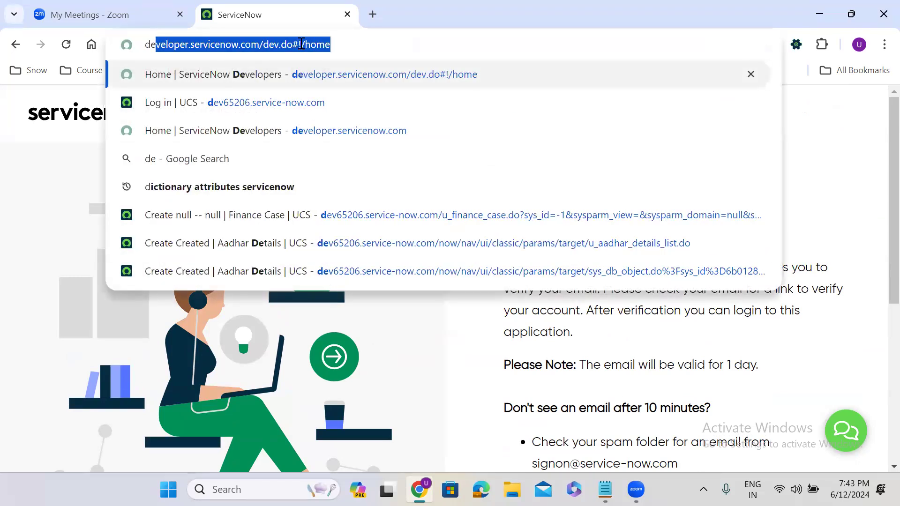
pyautogui.press('Right')
pyautogui.press('Return')
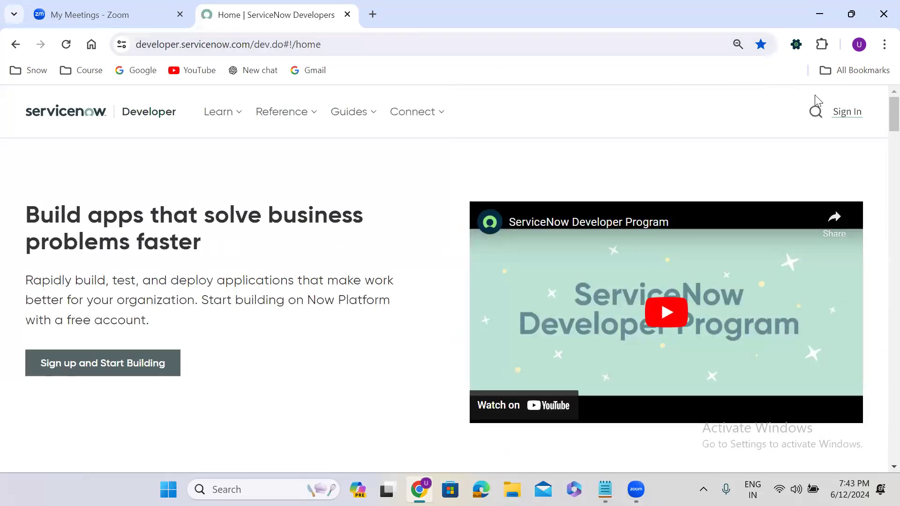
pyautogui.click(847, 115)
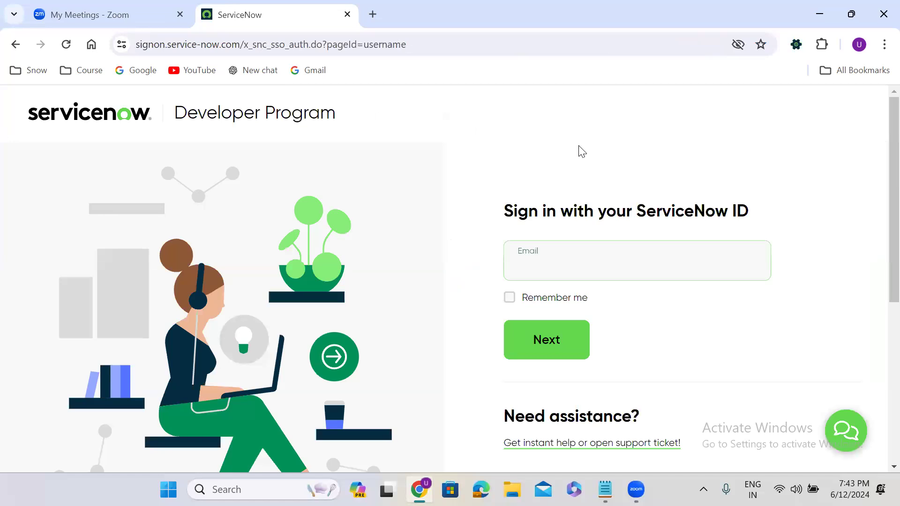
# - Sign in with the new account's email from the autofill list and its password
pyautogui.click(541, 268)
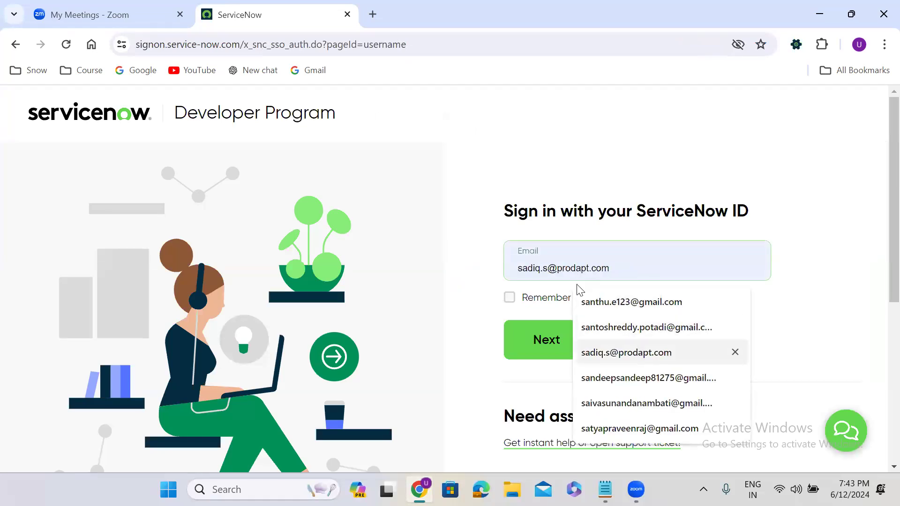
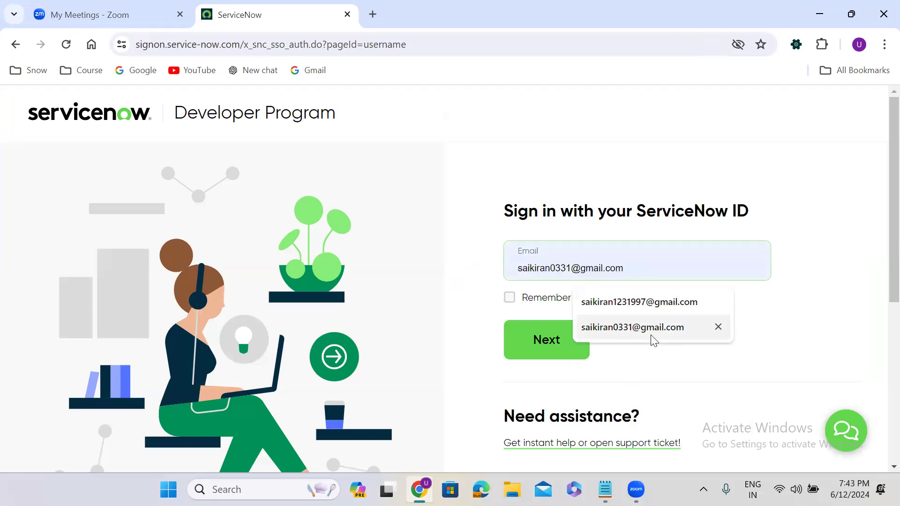
pyautogui.click(653, 339)
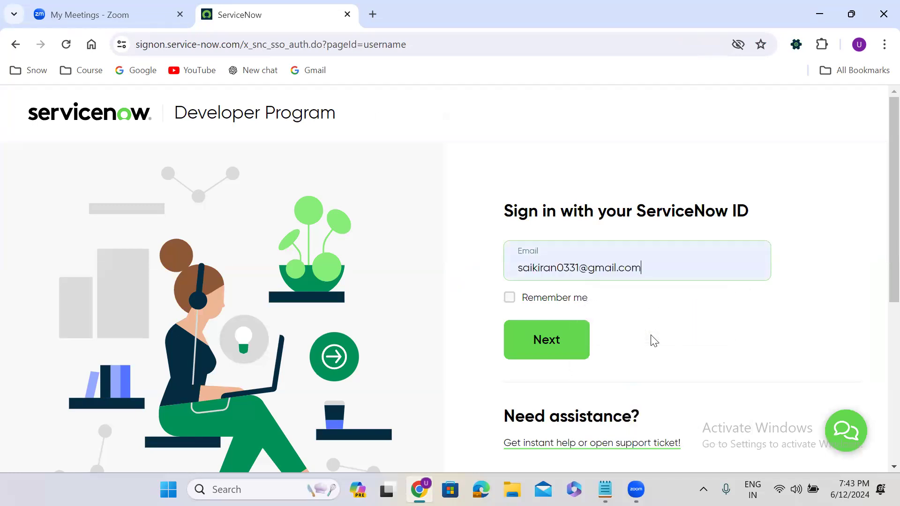
pyautogui.click(565, 343)
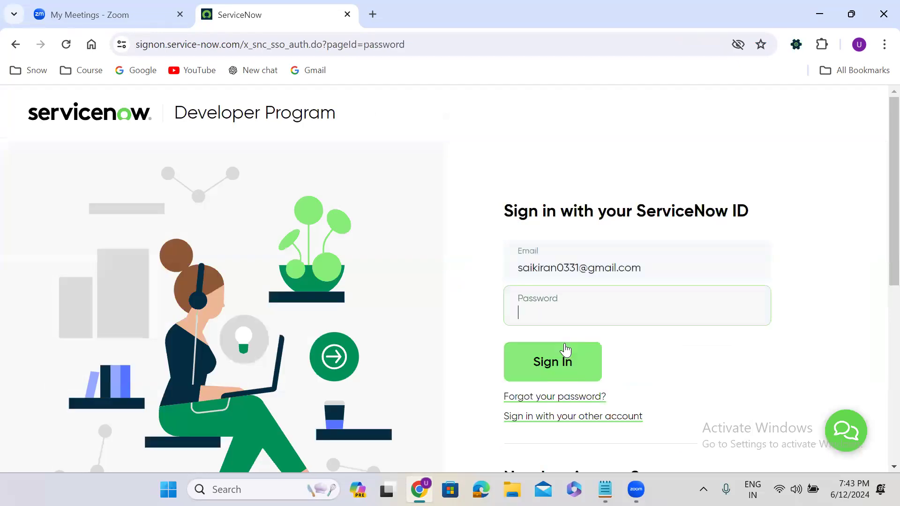
pyautogui.click(532, 310)
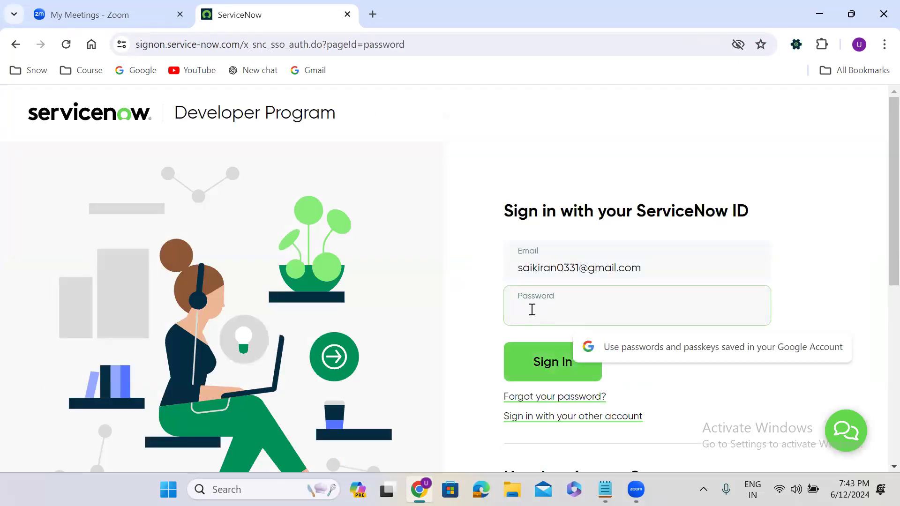
pyautogui.write('***')
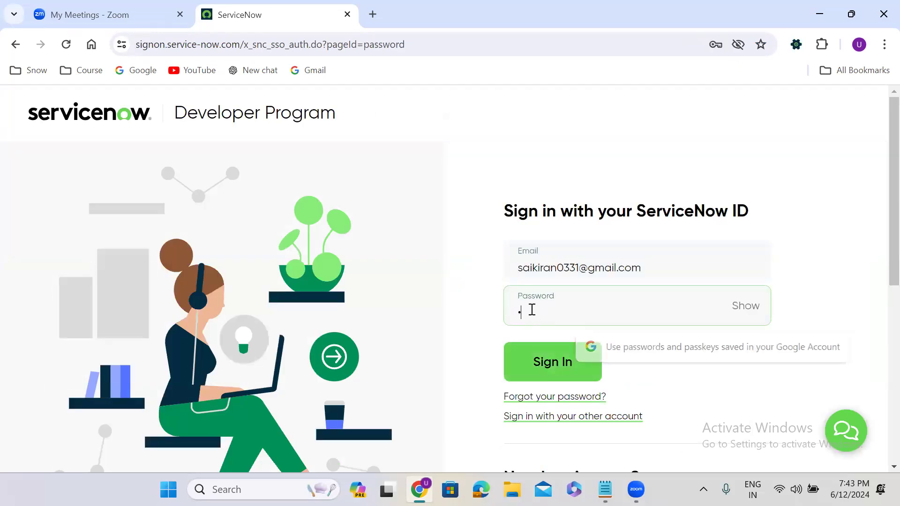
pyautogui.write('***')
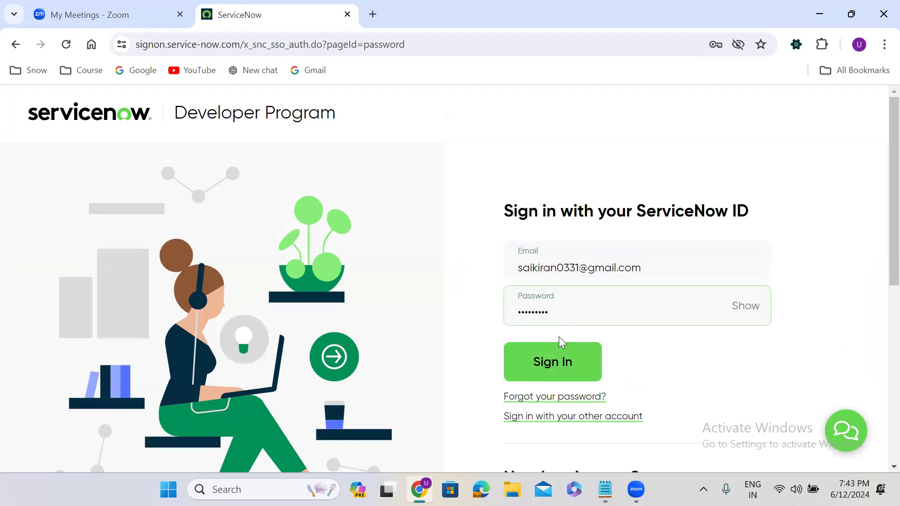
pyautogui.click(564, 356)
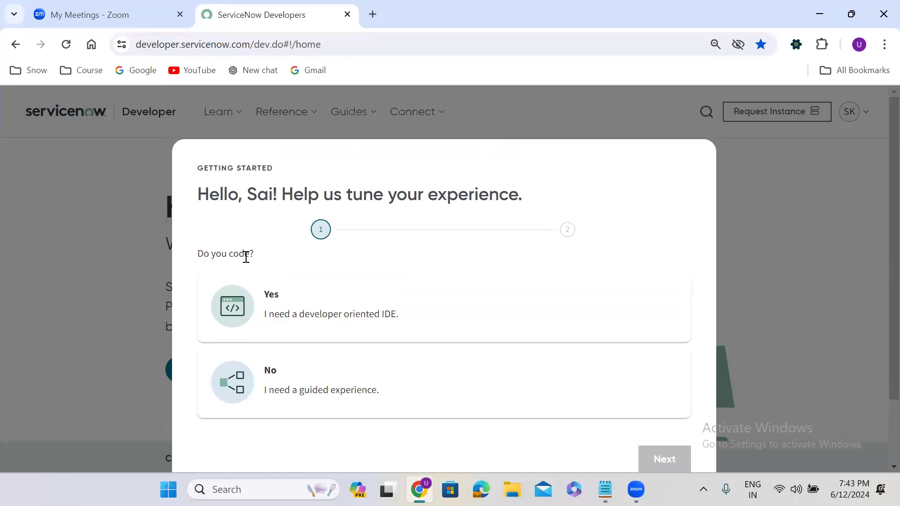
# - Answer Yes to 'Do you code?' and advance to the next setup step
pyautogui.click(286, 293)
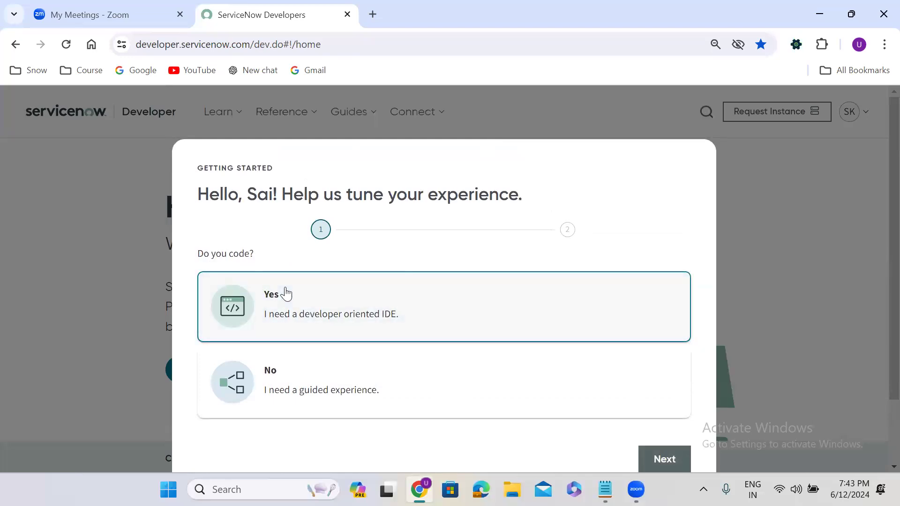
pyautogui.scroll(-2, 449, 230)
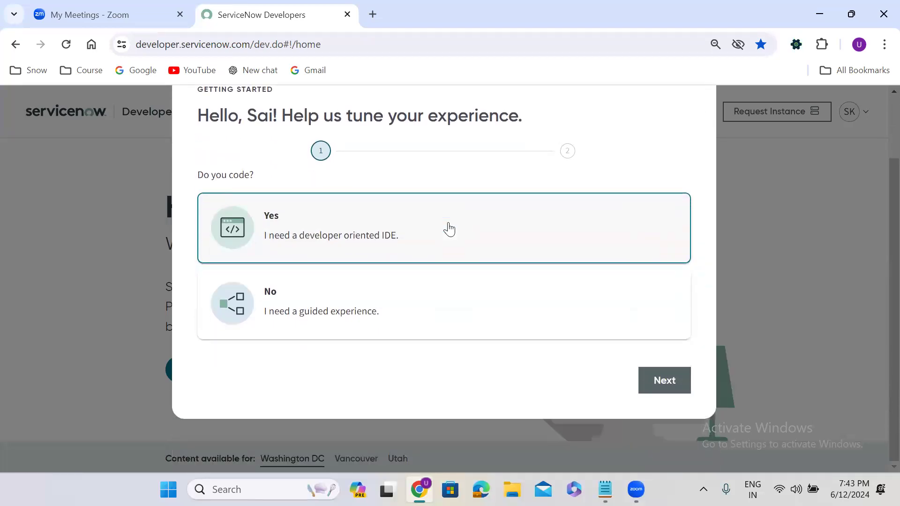
pyautogui.click(655, 375)
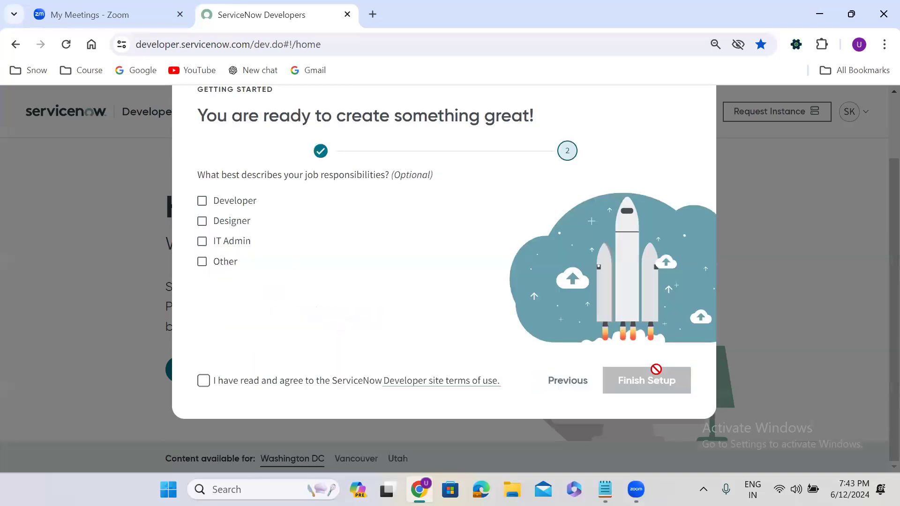
# - Tick the Developer, Designer and IT Admin roles, accept the terms, and finish setup
pyautogui.click(202, 202)
pyautogui.click(202, 222)
pyautogui.click(203, 242)
pyautogui.click(210, 381)
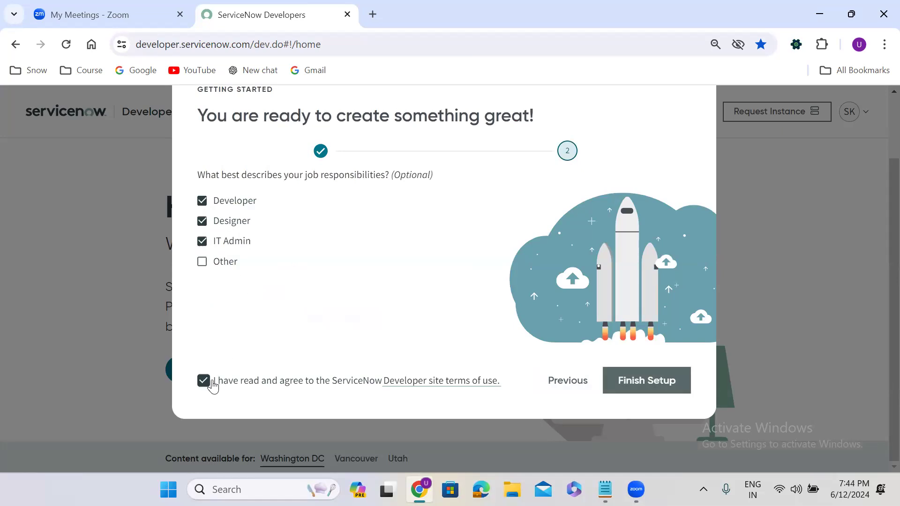
pyautogui.click(675, 377)
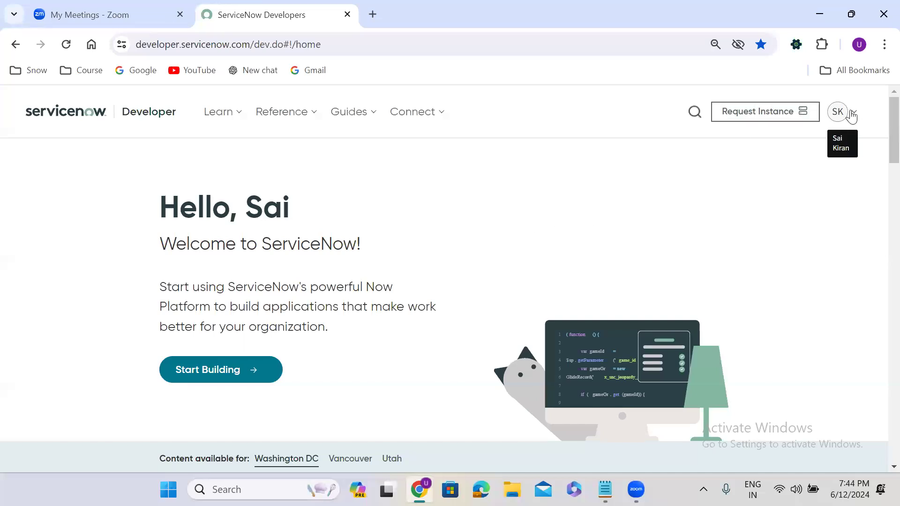
# - Sign out of the developer account and start a new line in the Account Creation note
pyautogui.click(851, 115)
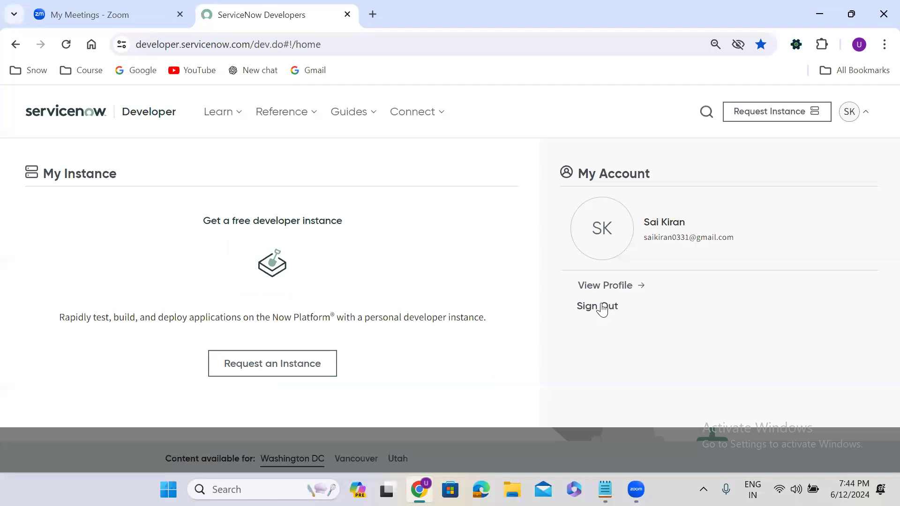
pyautogui.click(601, 306)
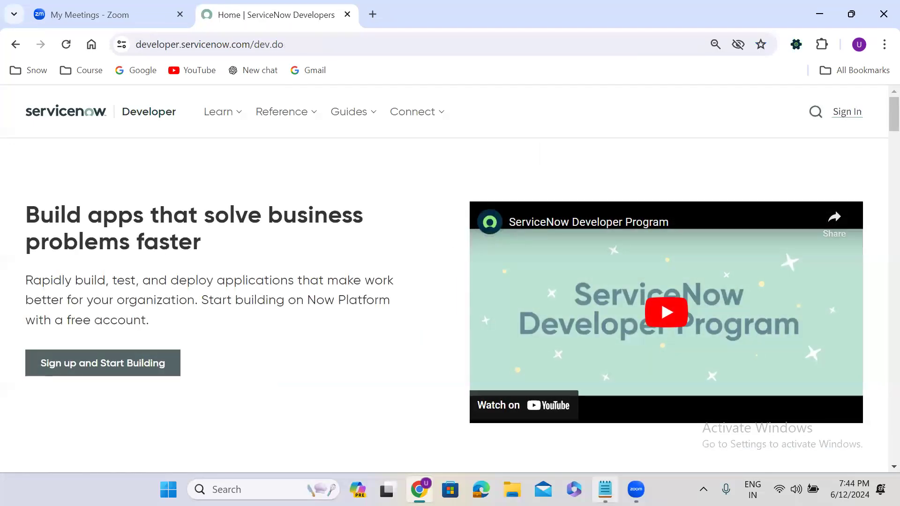
pyautogui.click(606, 490)
pyautogui.press('Return')
pyautogui.press('Return')
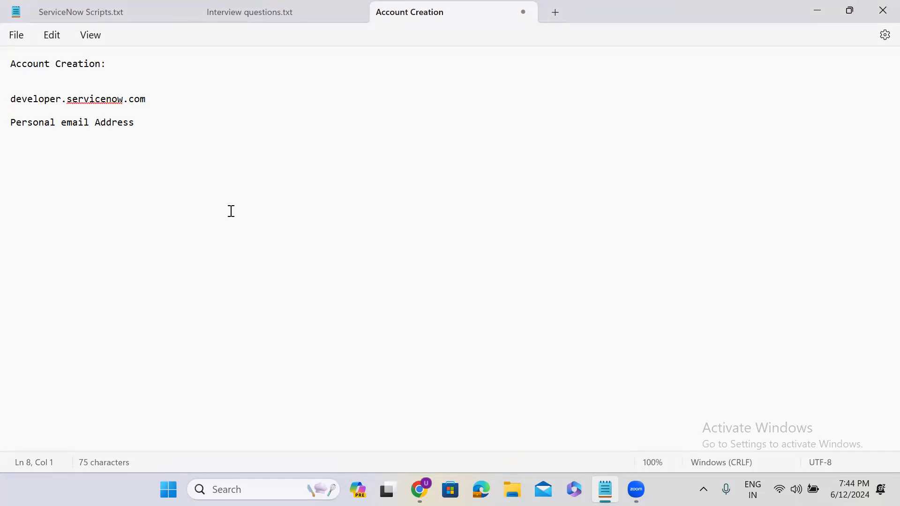
# - Add the line 'Personal Developer Instance(PDI)' to the note
pyautogui.write('Personal Developer ')
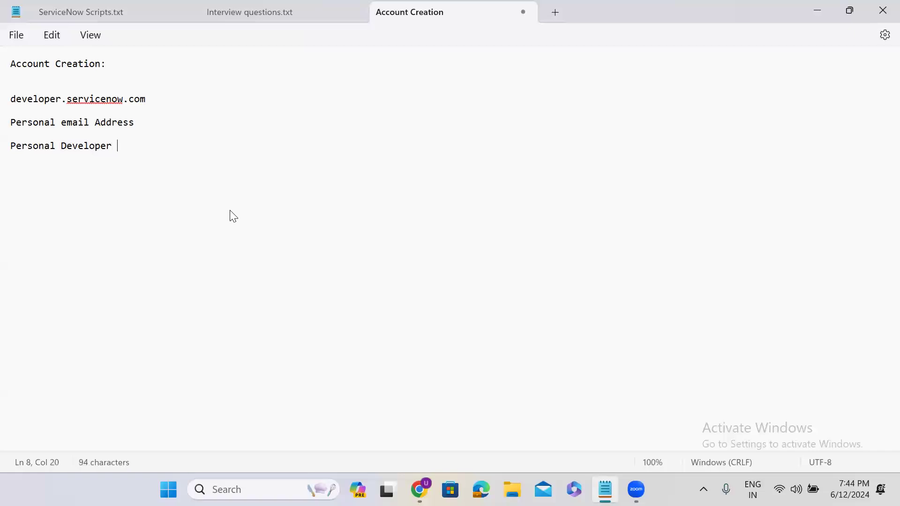
pyautogui.write('Instance')
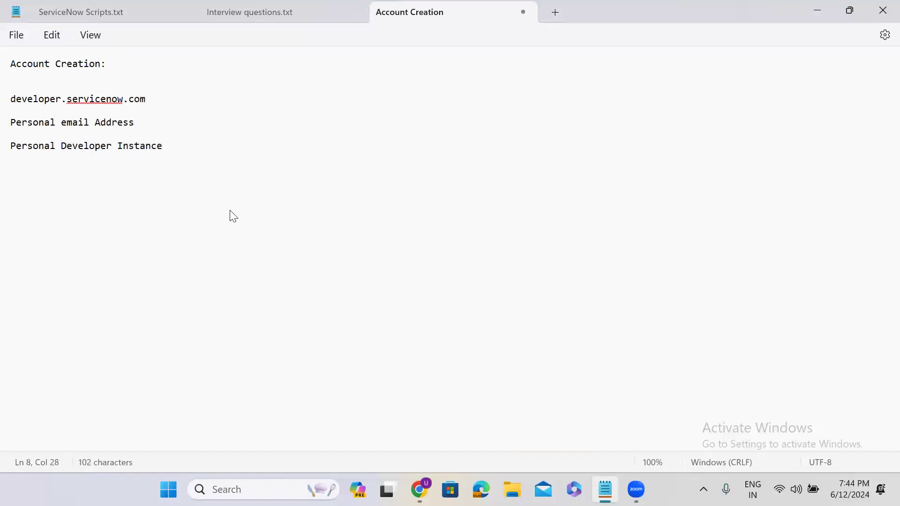
pyautogui.write('()')
pyautogui.press('Left')
pyautogui.write('PDI')
# - List Instance, URL and Environment on separate lines below it
pyautogui.press('Return')
pyautogui.press('Return')
pyautogui.write('Instance')
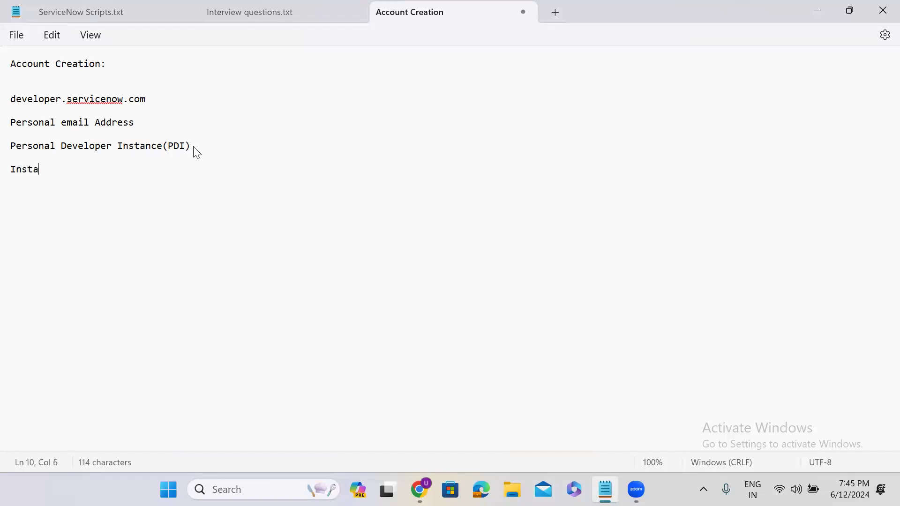
pyautogui.press('Return')
pyautogui.write('URL')
pyautogui.press('Return')
pyautogui.write('Envin')
pyautogui.press('BackSpace')
pyautogui.write('ronment')
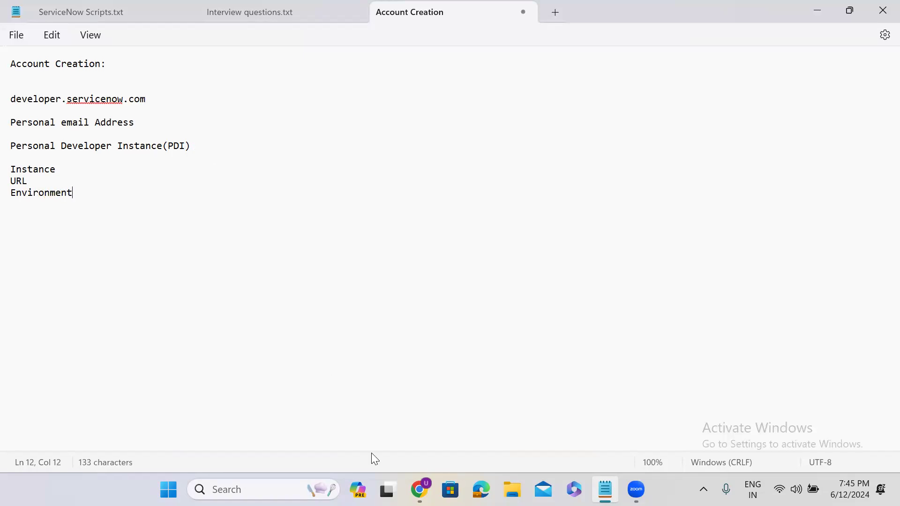
pyautogui.click(206, 445)
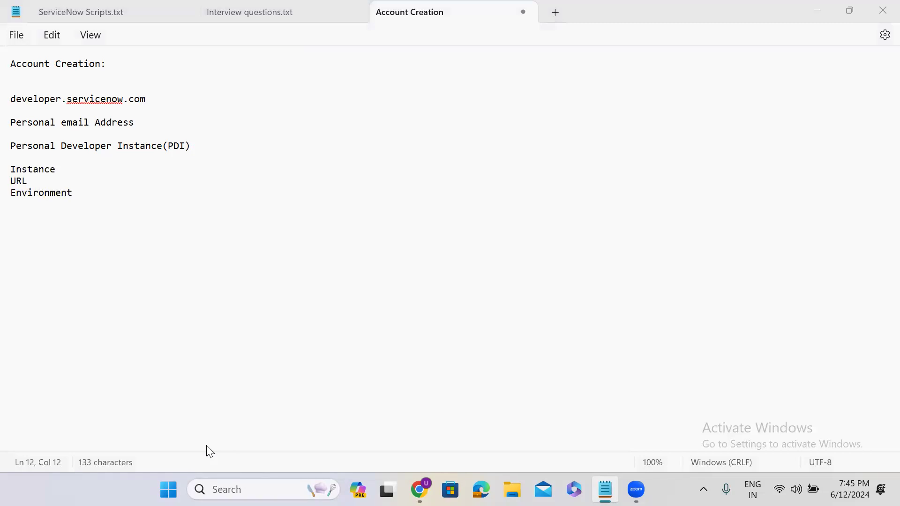
pyautogui.click(16, 181)
pyautogui.doubleClick(18, 182)
pyautogui.doubleClick(28, 194)
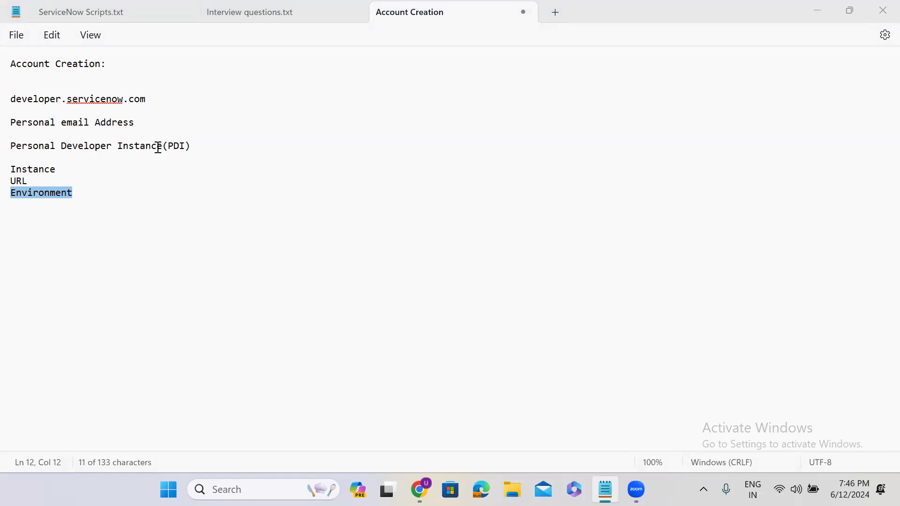
pyautogui.click(814, 13)
# - Sign in again with the first account's saved email and password
pyautogui.click(847, 112)
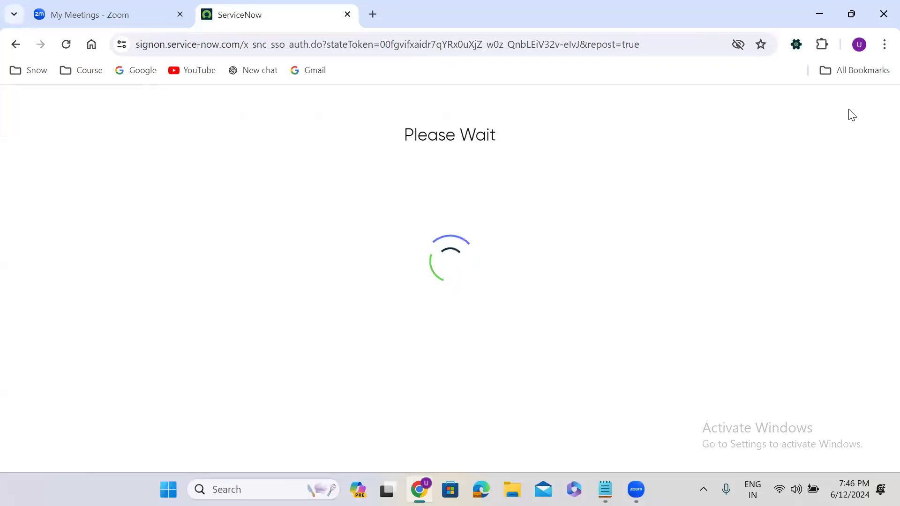
pyautogui.click(538, 272)
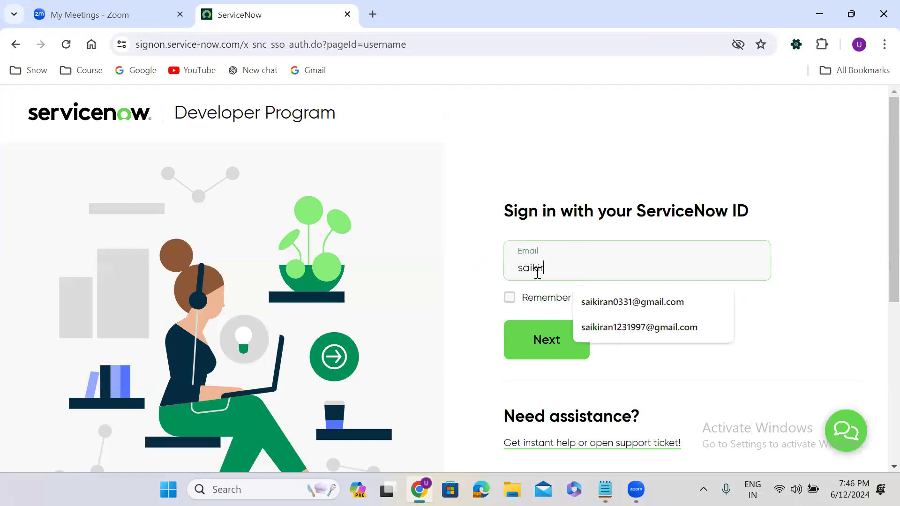
pyautogui.click(639, 303)
pyautogui.click(569, 335)
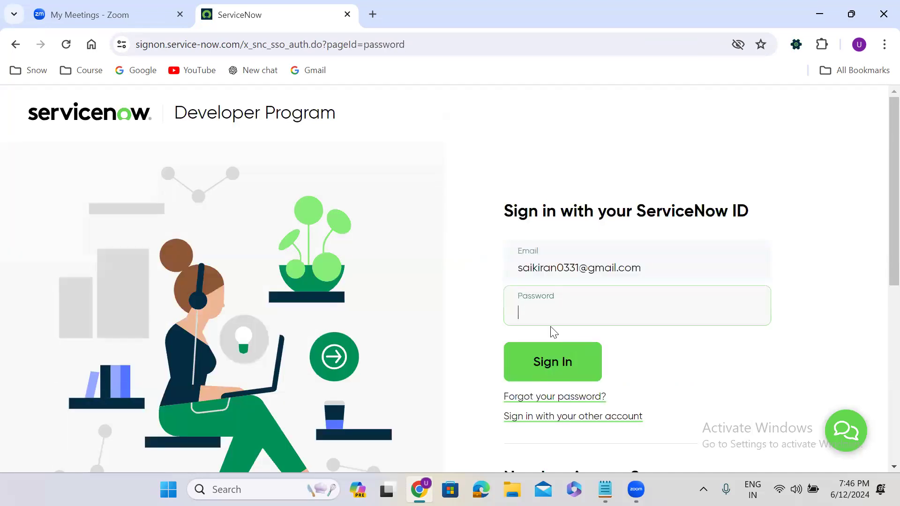
pyautogui.write('••')
pyautogui.press('BackSpace')
pyautogui.press('BackSpace')
pyautogui.write('•••••••••')
pyautogui.click(568, 359)
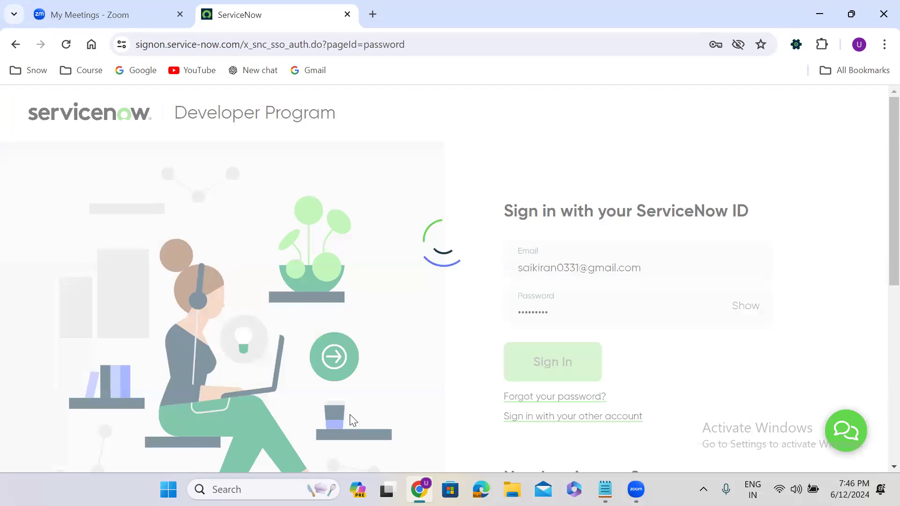
# - Reveal the password, correct two mistyped letters, and resubmit until sign-in succeeds
pyautogui.click(748, 308)
pyautogui.click(543, 313)
pyautogui.press('BackSpace')
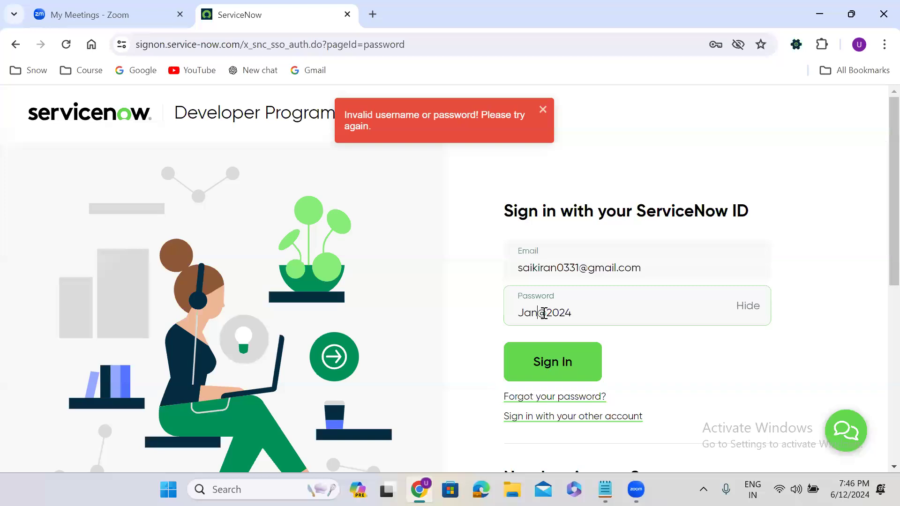
pyautogui.write('e')
pyautogui.click(579, 361)
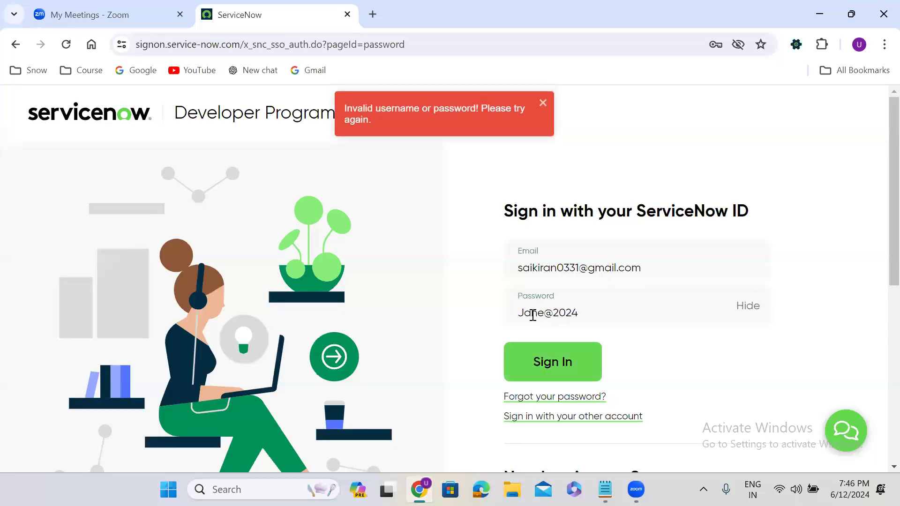
pyautogui.click(533, 314)
pyautogui.press('BackSpace')
pyautogui.write('u')
pyautogui.click(565, 362)
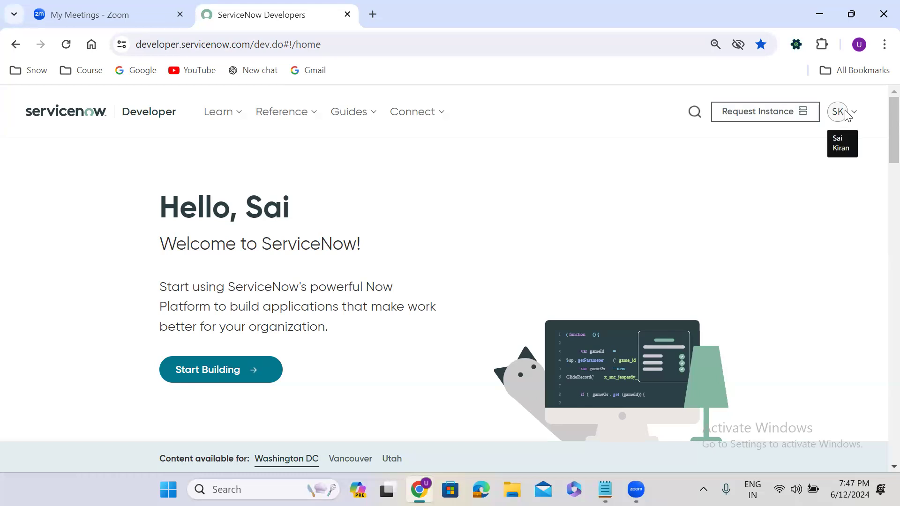
# - Request a personal developer instance for the signed-in account
pyautogui.click(847, 114)
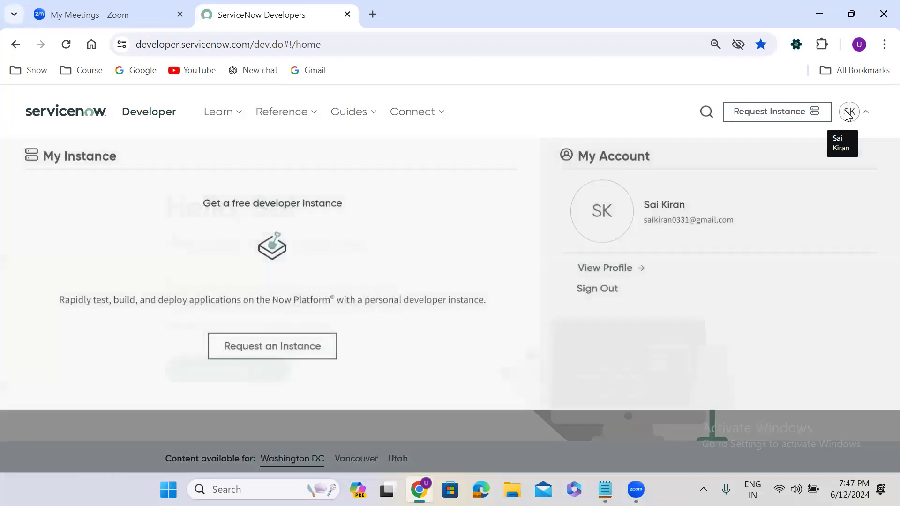
pyautogui.click(750, 115)
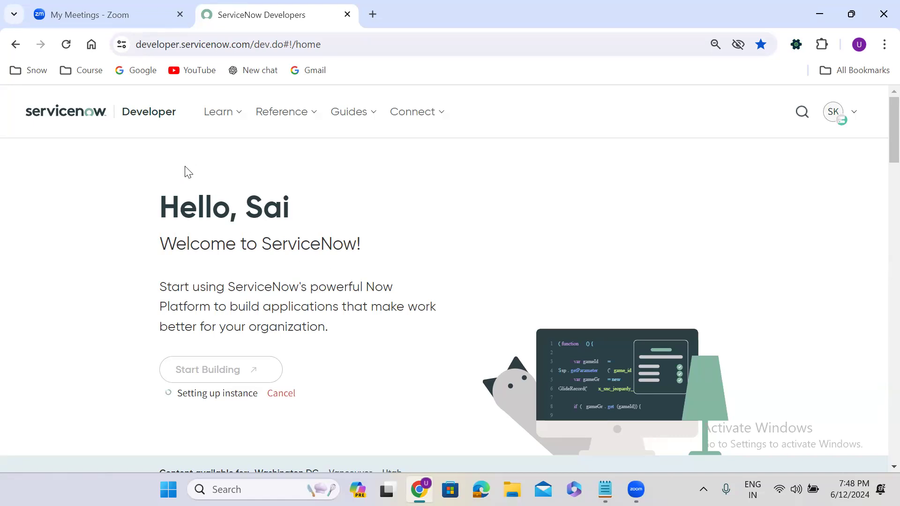
pyautogui.click(66, 44)
pyautogui.click(882, 49)
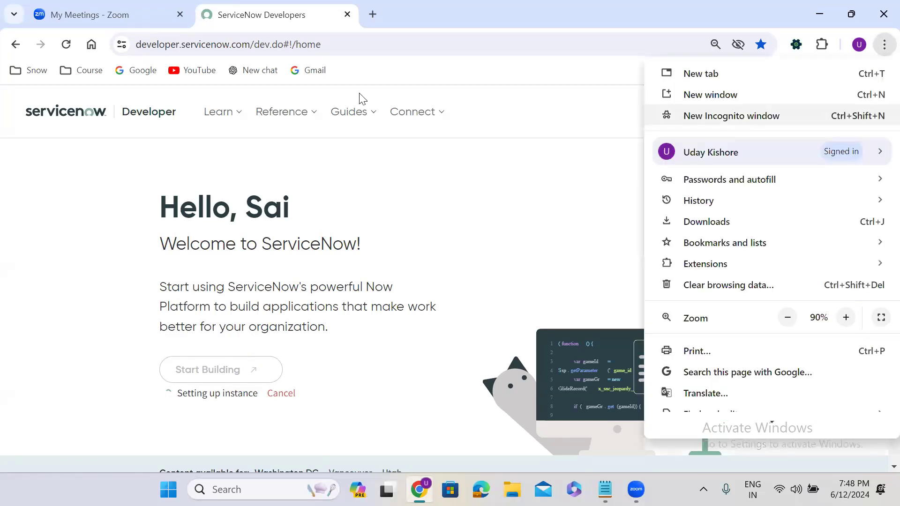
# - Open developer.servicenow.com in a new incognito window and go to Sign In
pyautogui.hotkey('ctrl', 'shift', 'n')
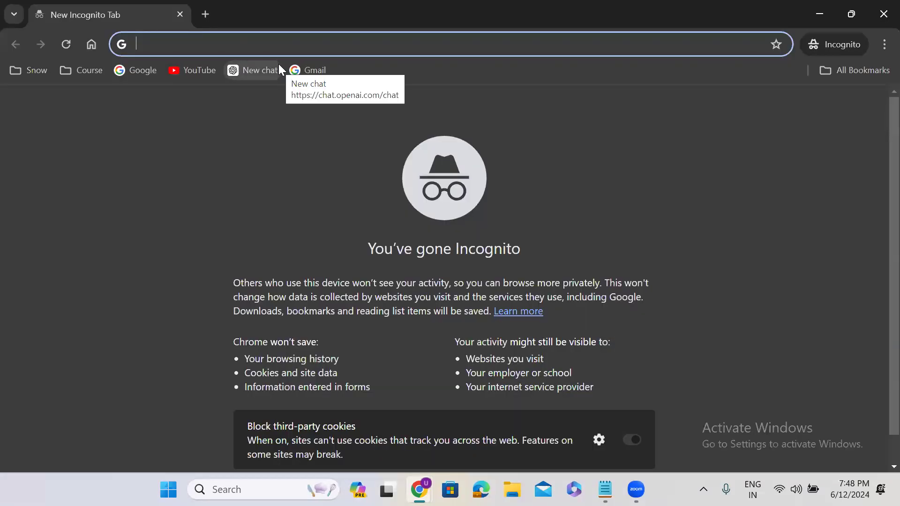
pyautogui.write('dev')
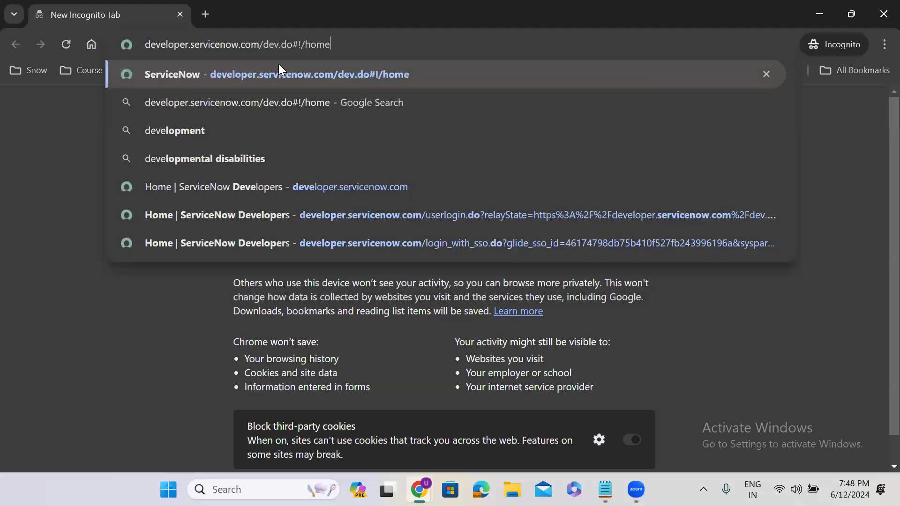
pyautogui.press('Return')
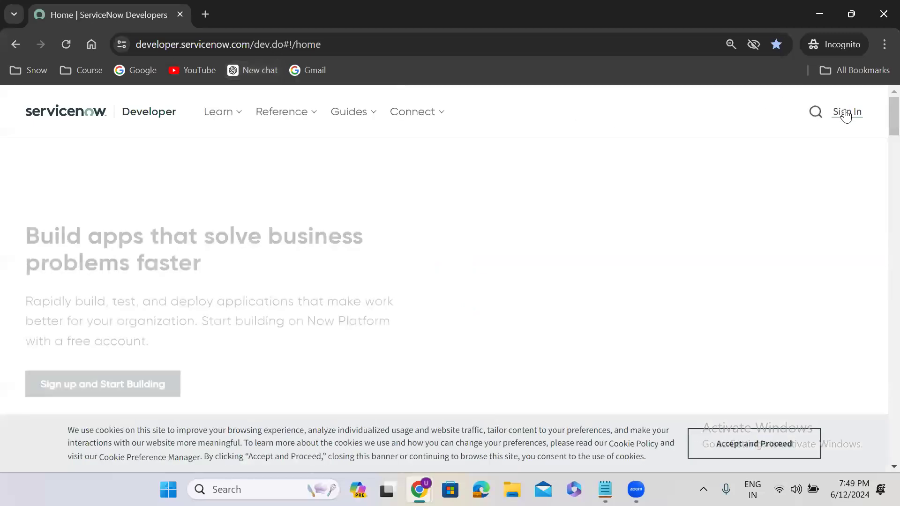
pyautogui.click(845, 110)
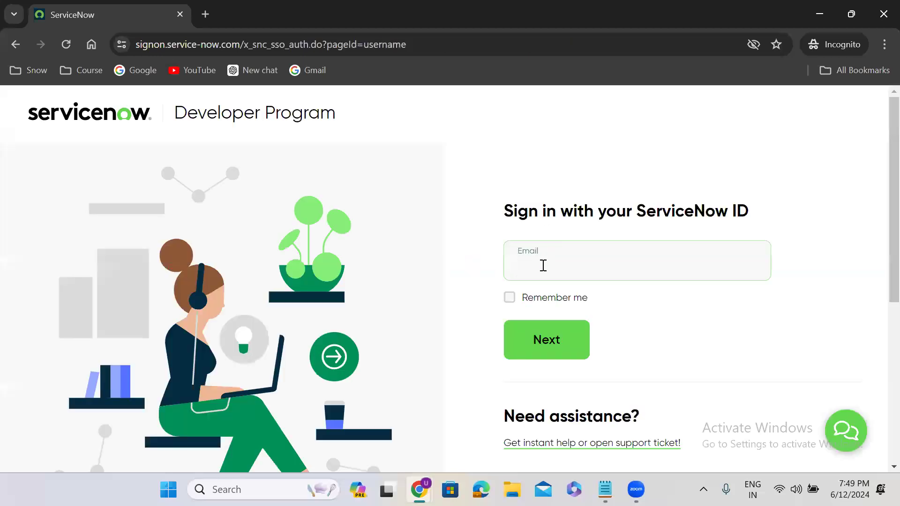
# - Sign in with the second account's saved email and its password
pyautogui.click(543, 266)
pyautogui.write('uday')
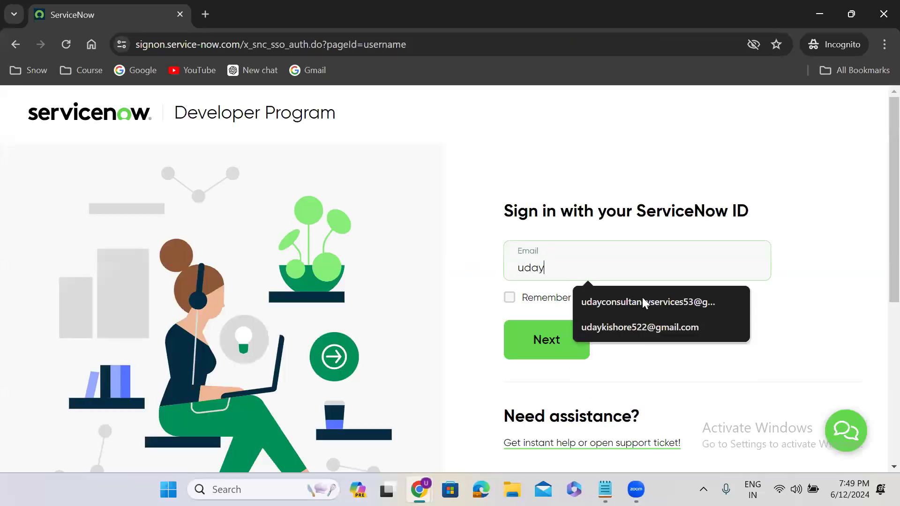
pyautogui.click(639, 304)
pyautogui.click(560, 341)
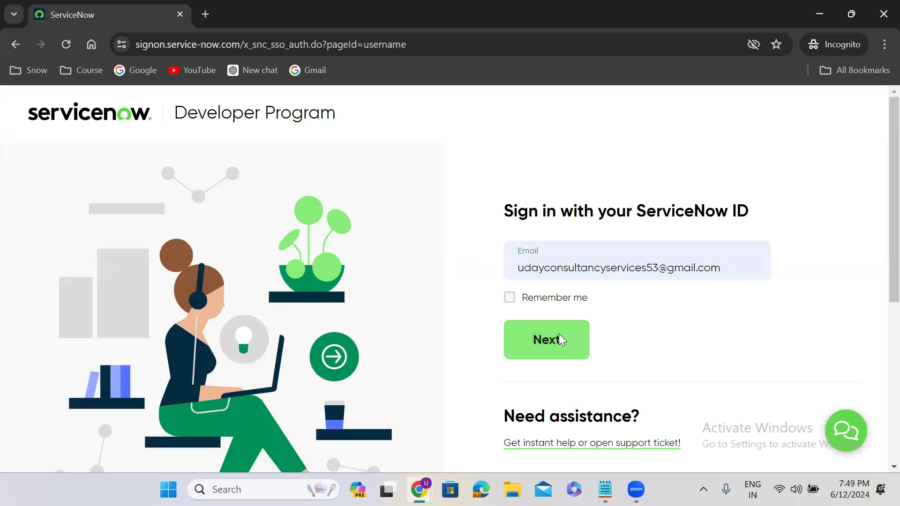
pyautogui.write('•••••••')
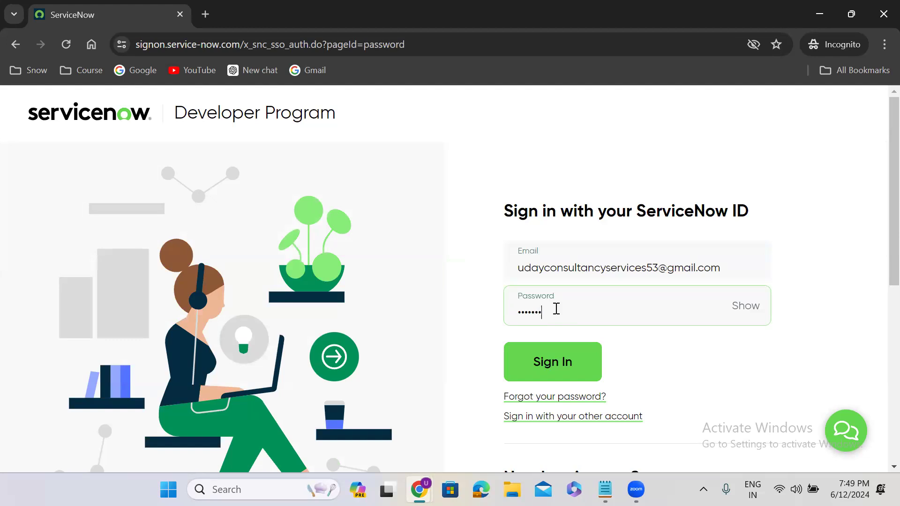
pyautogui.press('Return')
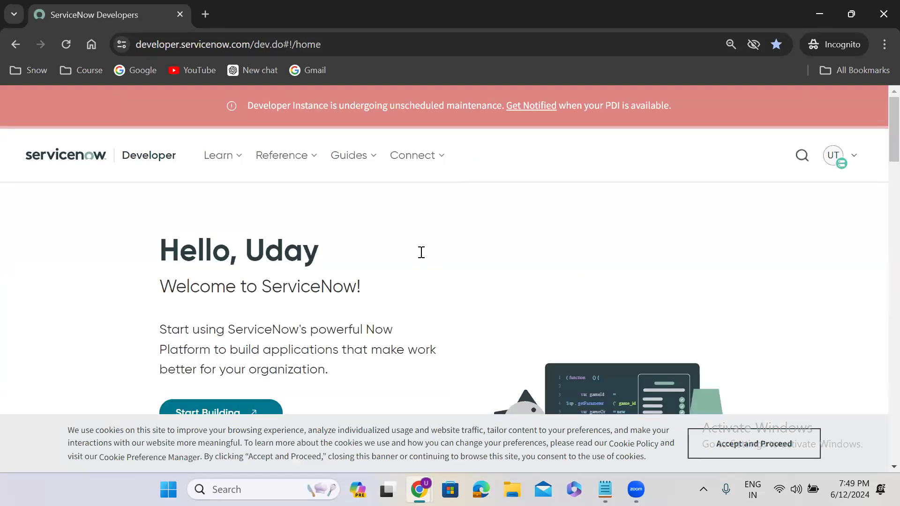
# - Start Building on the dev65206 instance and log in as admin
pyautogui.scroll(-2, 209, 301)
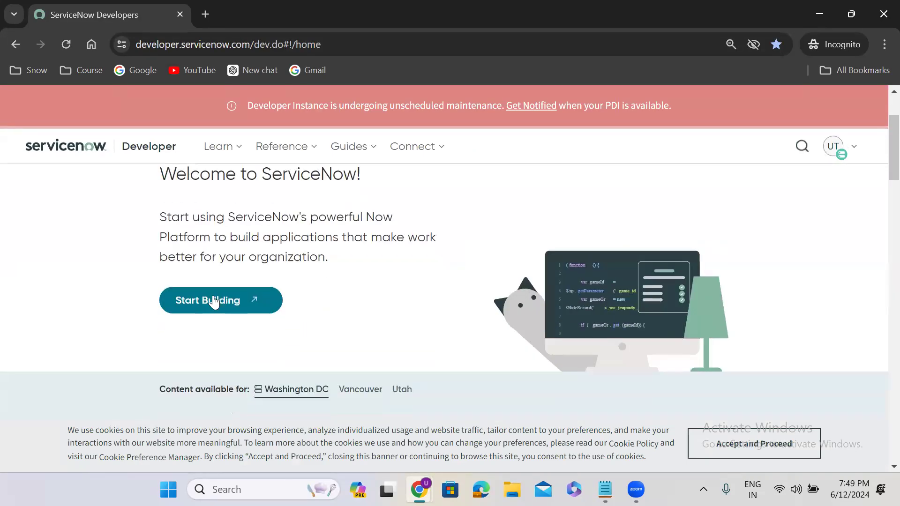
pyautogui.click(214, 301)
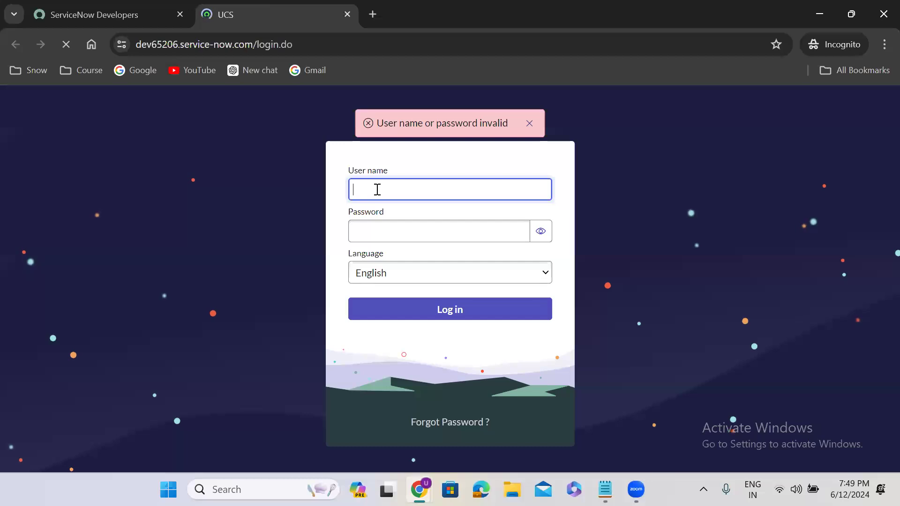
pyautogui.write('admin')
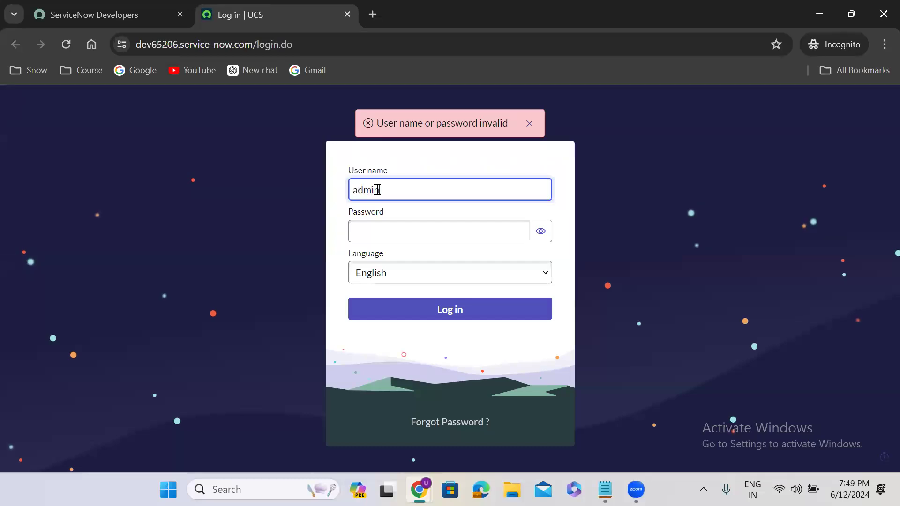
pyautogui.press('Tab')
pyautogui.write('••••••')
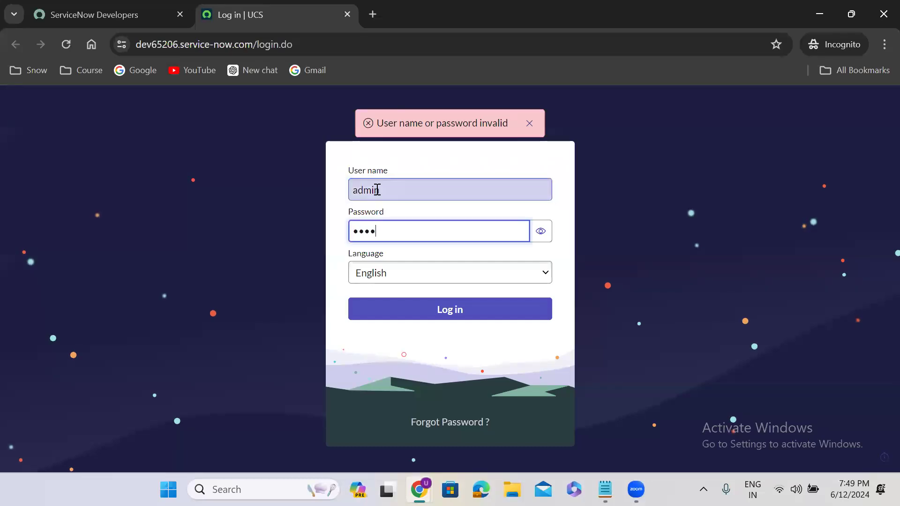
pyautogui.write('•••')
pyautogui.click(442, 311)
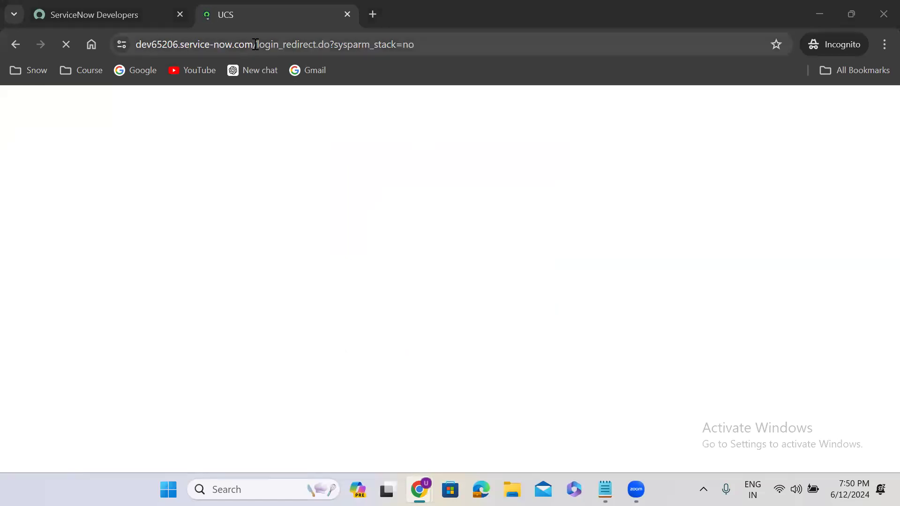
# - Select the instance's web address and return to the Account Creation note
pyautogui.moveTo(255, 45); pyautogui.dragTo(134, 46)
pyautogui.hotkey('ctrl', 'c')
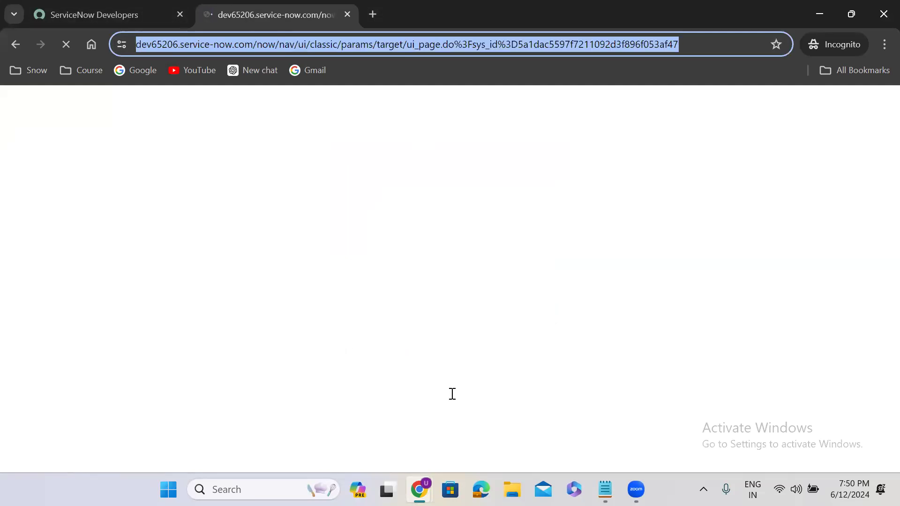
pyautogui.hotkey('alt', 'Tab')
pyautogui.click(215, 153)
pyautogui.click(206, 145)
pyautogui.write('-->')
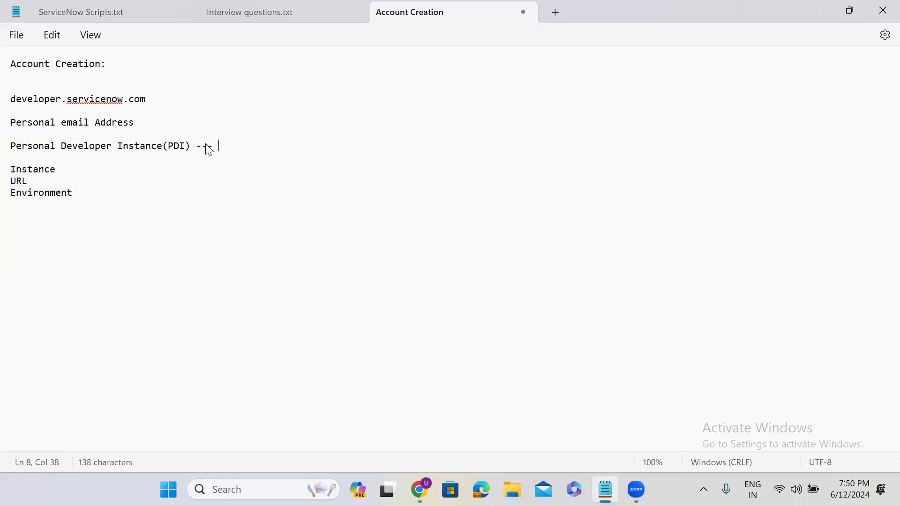
pyautogui.hotkey('ctrl', 'v')
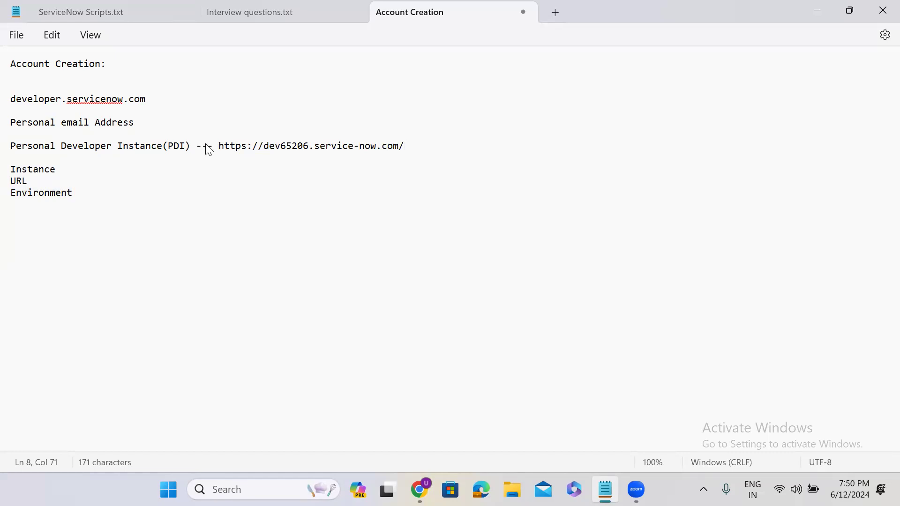
pyautogui.click(16, 229)
pyautogui.hotkey('ctrl', 'v')
pyautogui.press('Return')
pyautogui.press('Return')
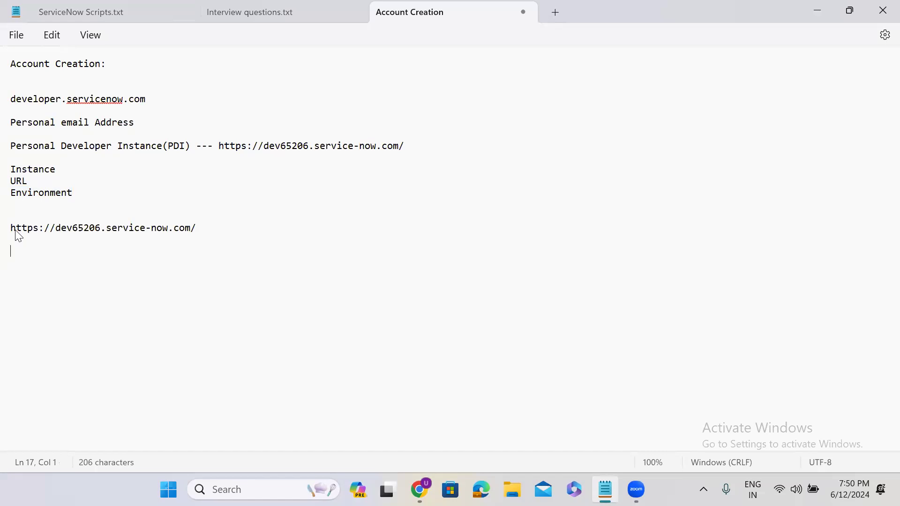
pyautogui.click(818, 17)
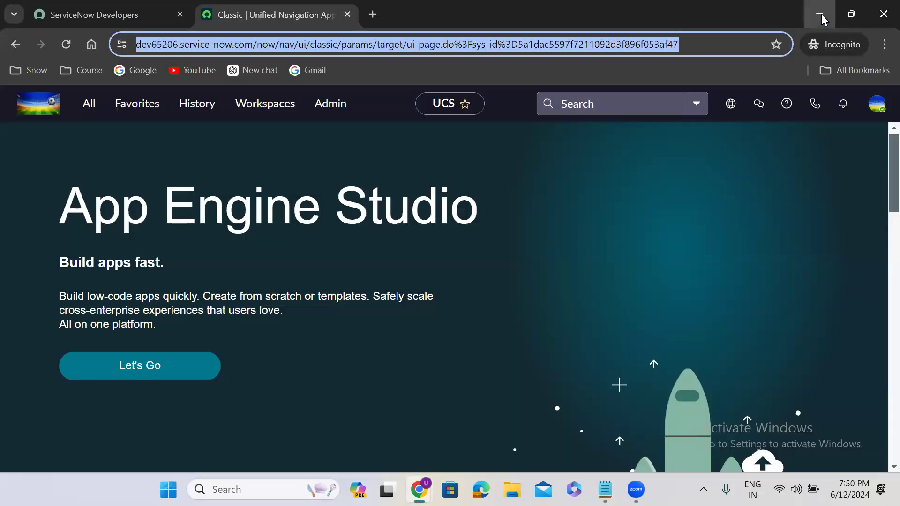
pyautogui.click(821, 14)
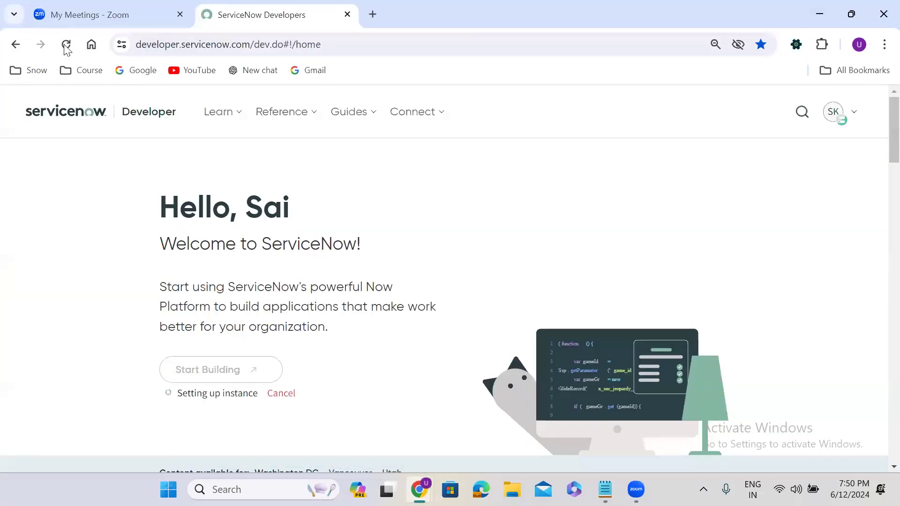
# - Reload the developer page and sign the first account out from the SK avatar menu
pyautogui.click(66, 47)
pyautogui.click(839, 115)
pyautogui.click(602, 305)
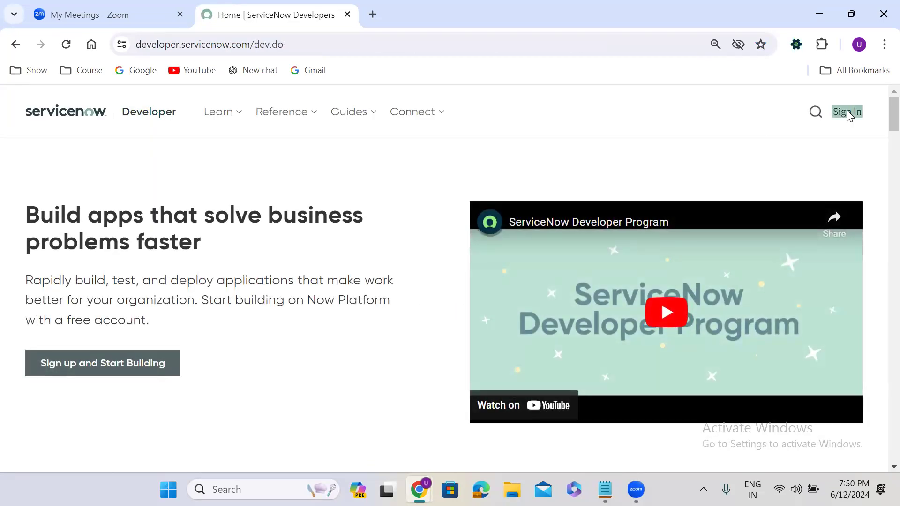
# - Go to the developer sign-in page and fill in the second account's saved email address
pyautogui.click(848, 113)
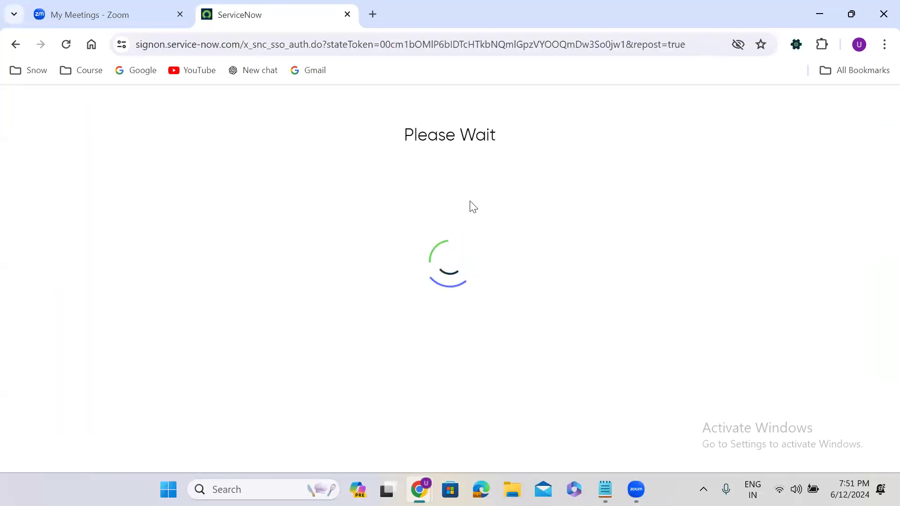
pyautogui.click(530, 263)
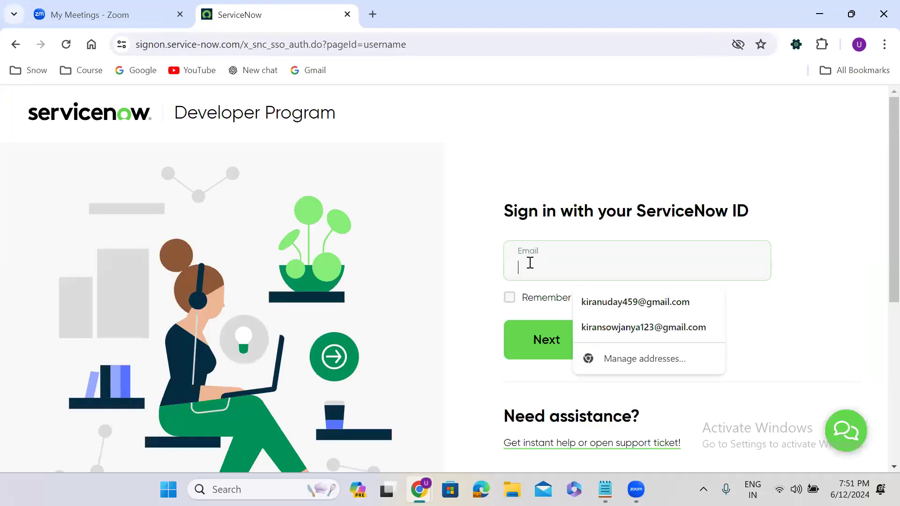
pyautogui.write('p')
pyautogui.press('BackSpace')
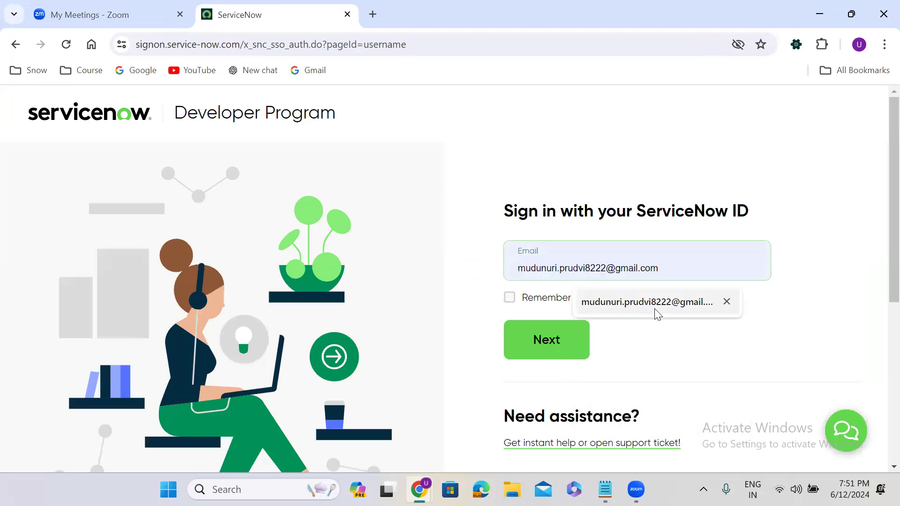
pyautogui.click(653, 310)
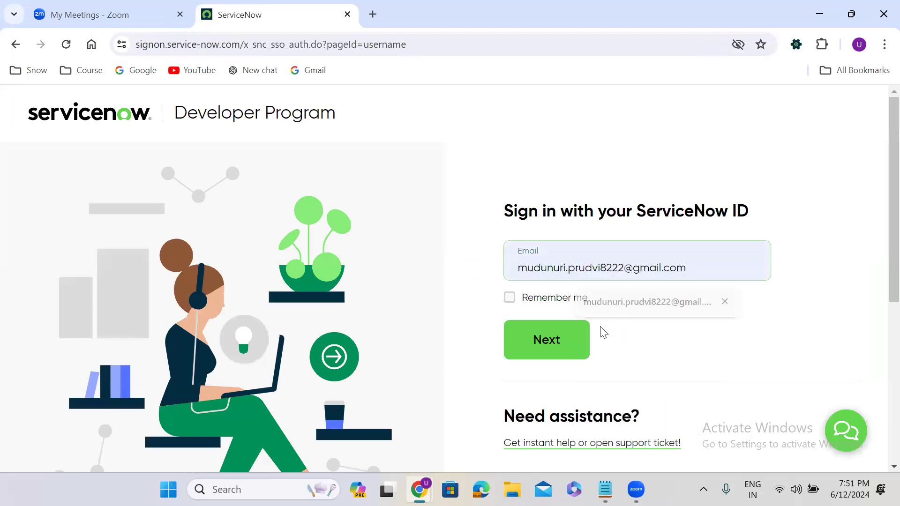
pyautogui.click(542, 346)
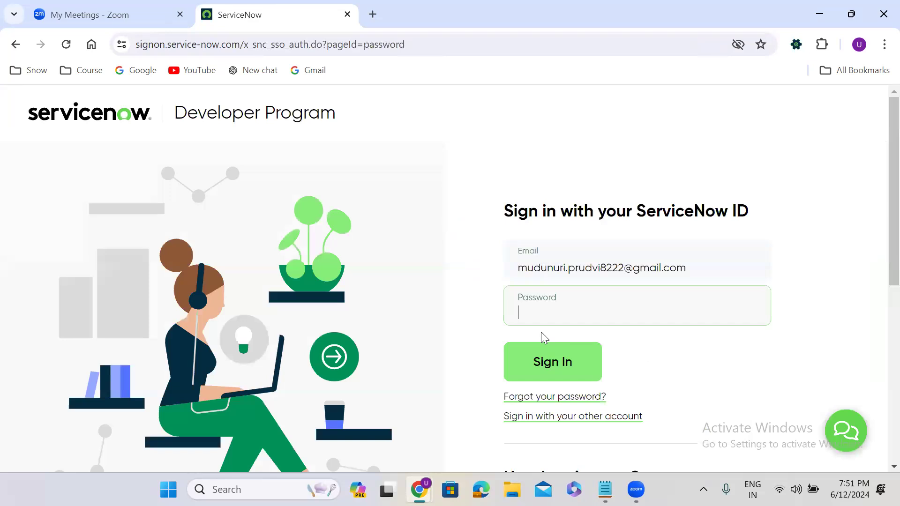
# - Enter the account password, sign in, request a personal instance and open it in a new tab
pyautogui.click(537, 312)
pyautogui.write('••••')
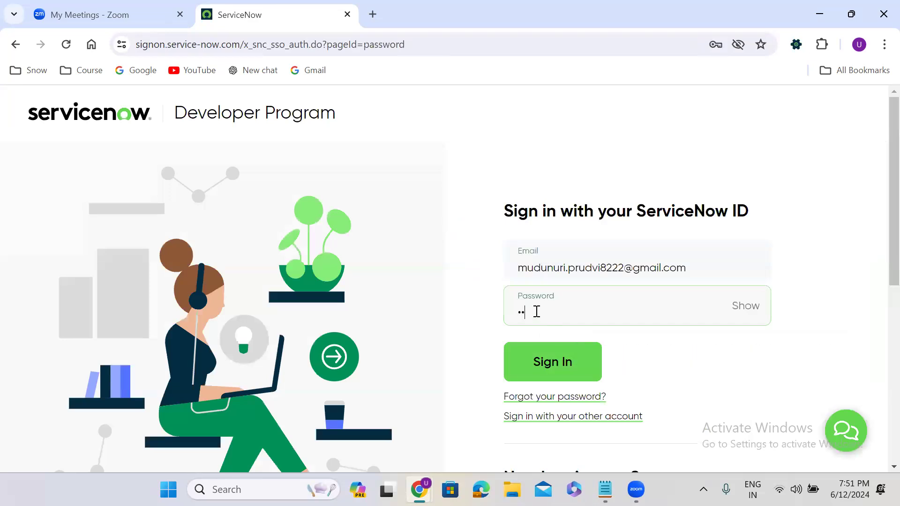
pyautogui.press('BackSpace')
pyautogui.press('BackSpace')
pyautogui.press('BackSpace')
pyautogui.press('BackSpace')
pyautogui.write('•••••••••')
pyautogui.click(557, 363)
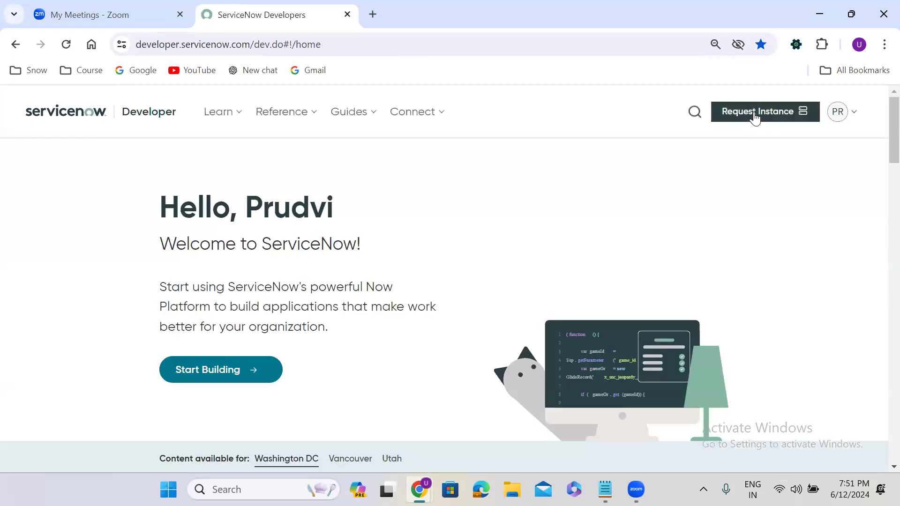
pyautogui.click(753, 114)
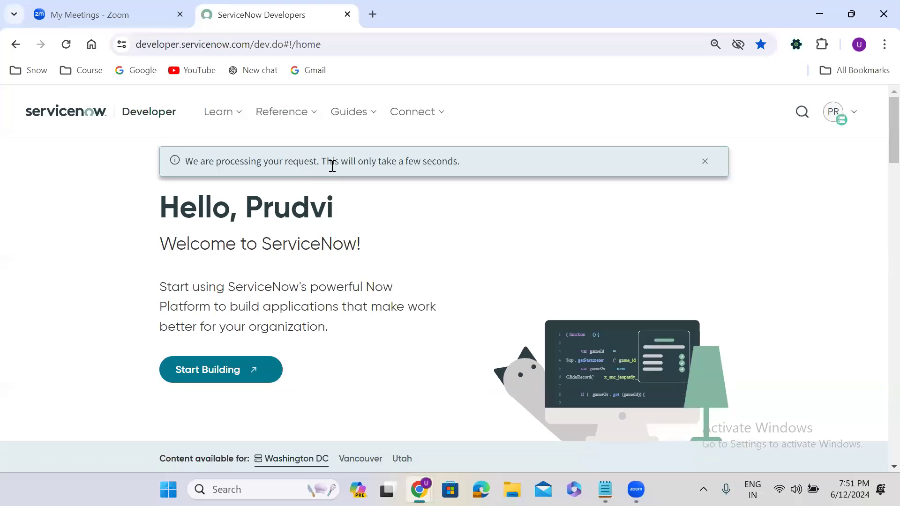
pyautogui.click(225, 372)
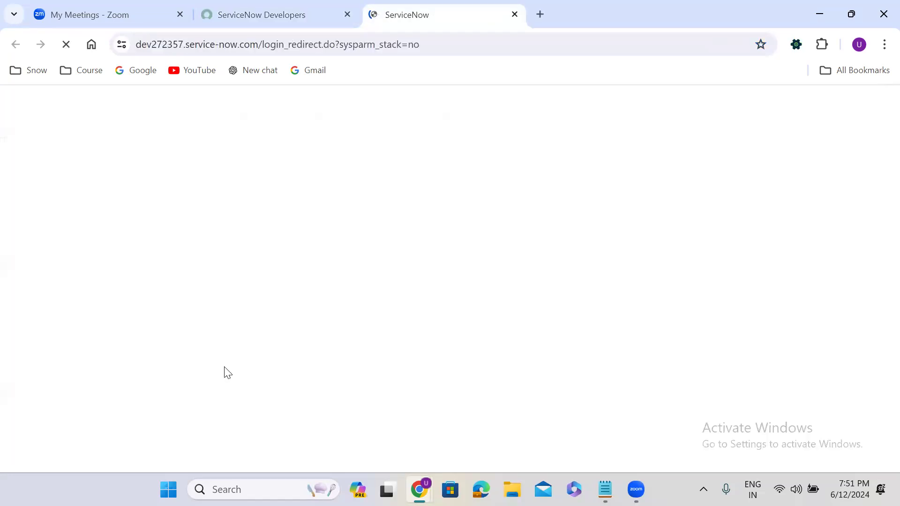
# - Copy the dev272357 instance URL and paste it into the Account Creation note
pyautogui.moveTo(258, 45); pyautogui.dragTo(135, 54)
pyautogui.hotkey('ctrl', 'c')
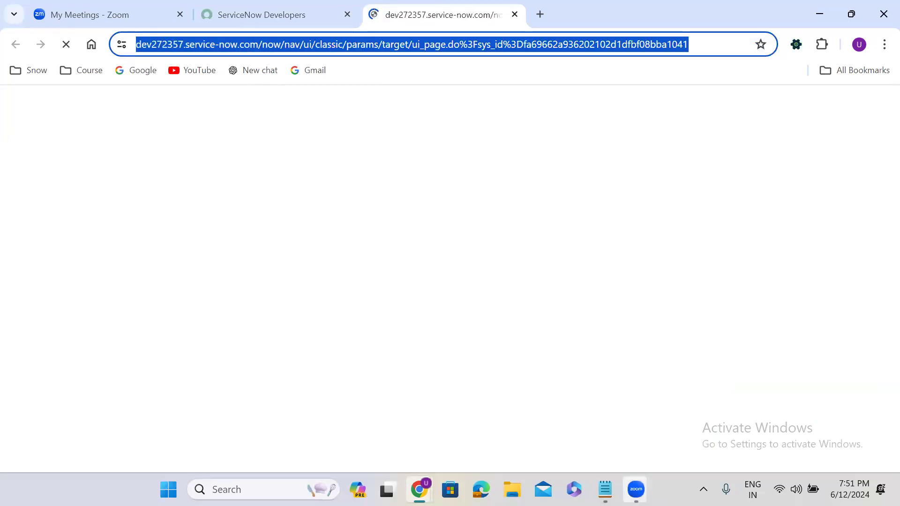
pyautogui.click(605, 490)
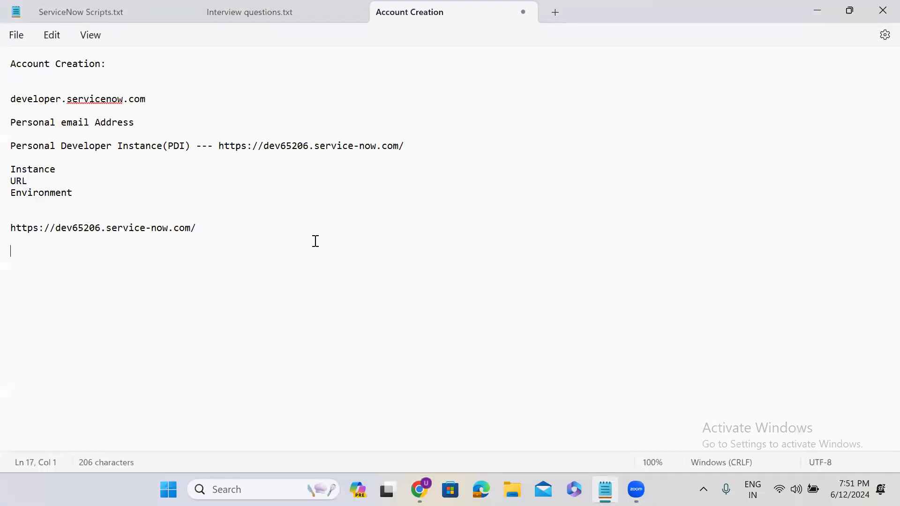
pyautogui.hotkey('ctrl', 'v')
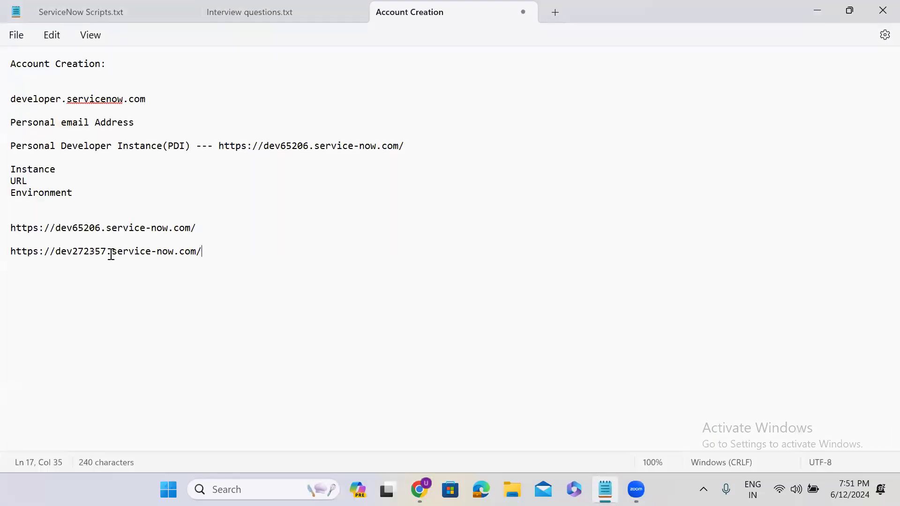
# - Compare the dev65206 and dev272357 instance names, then select the first URL line
pyautogui.doubleClick(70, 228)
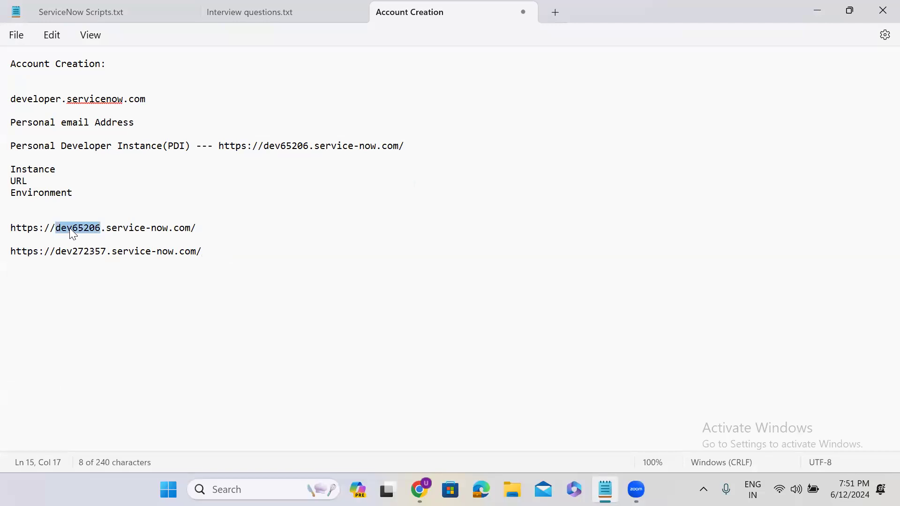
pyautogui.doubleClick(81, 251)
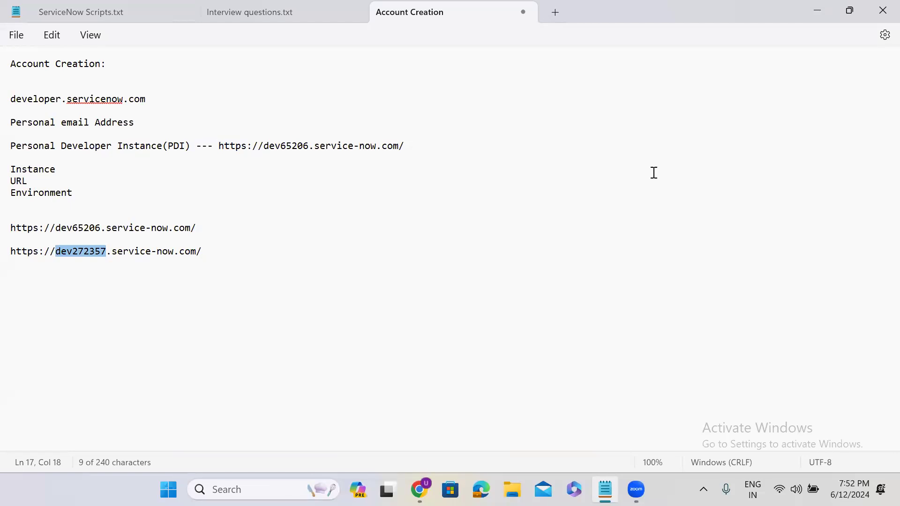
pyautogui.doubleClick(68, 228)
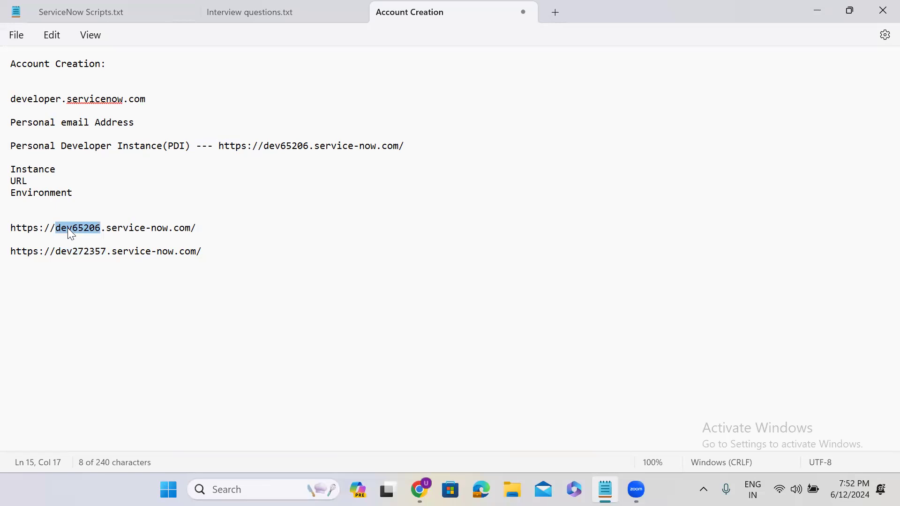
pyautogui.doubleClick(73, 256)
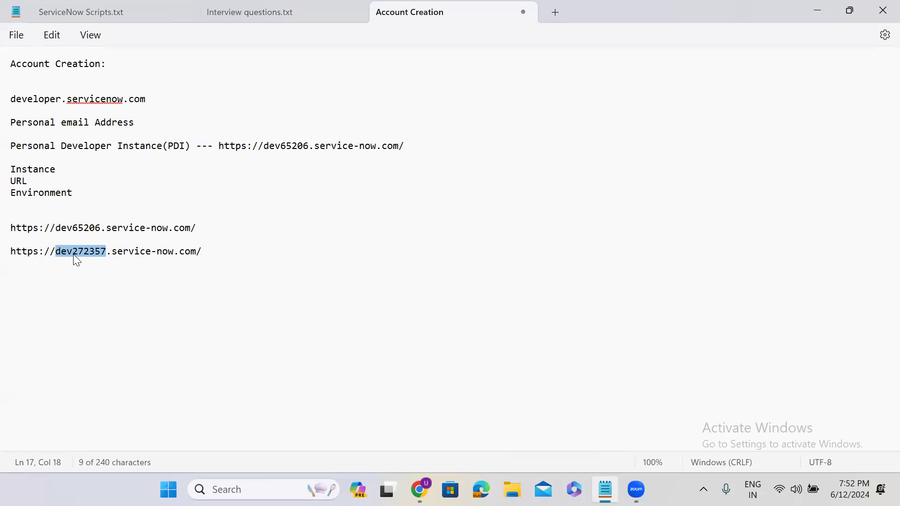
pyautogui.tripleClick(94, 229)
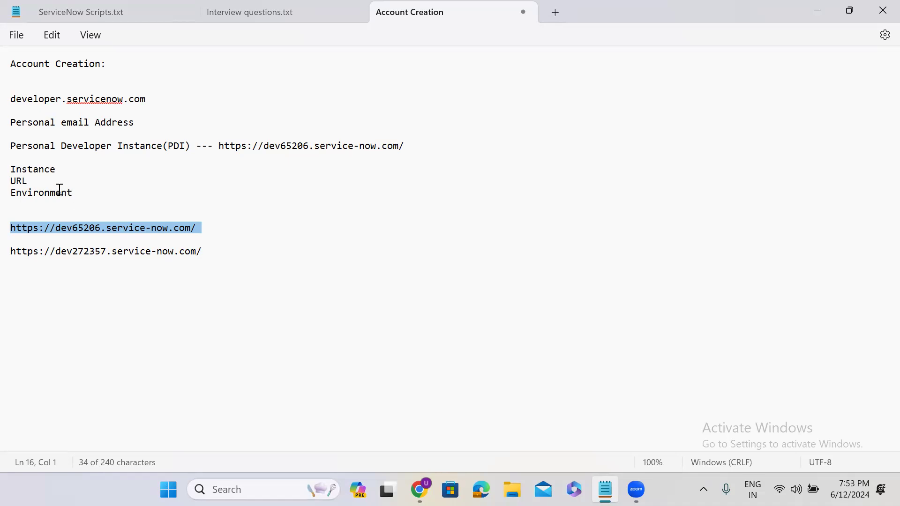
# - Dismiss the Enable Analytics prompt and the welcome tour on the new instance
pyautogui.click(820, 15)
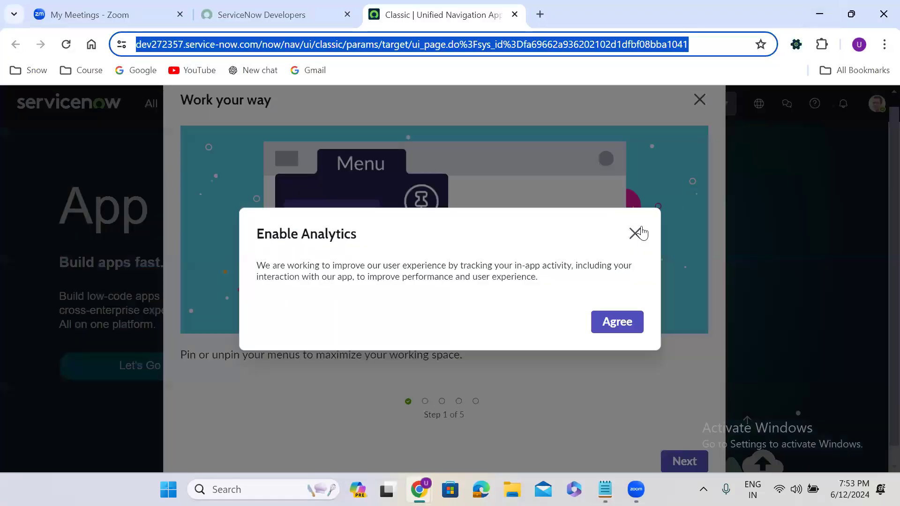
pyautogui.click(638, 232)
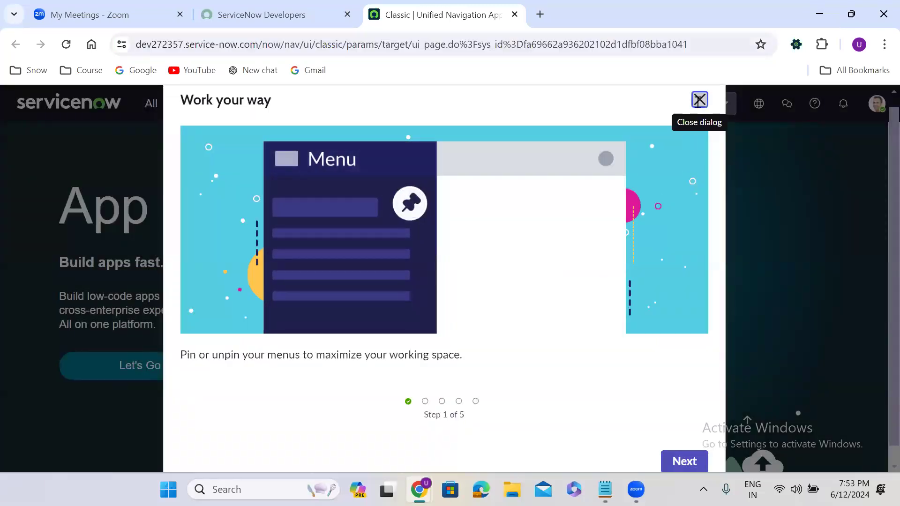
pyautogui.click(698, 99)
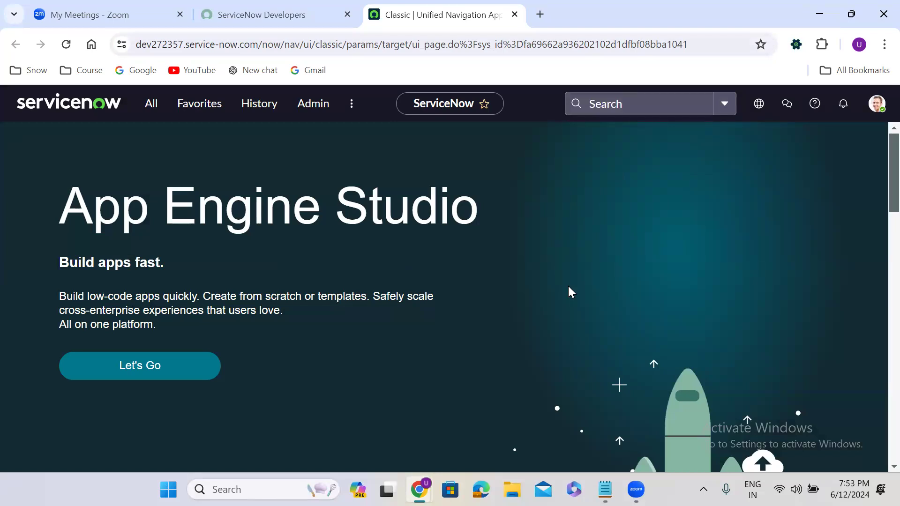
# - Add a 'WM' heading on a new line below the dev272357 URL in the note
pyautogui.click(605, 489)
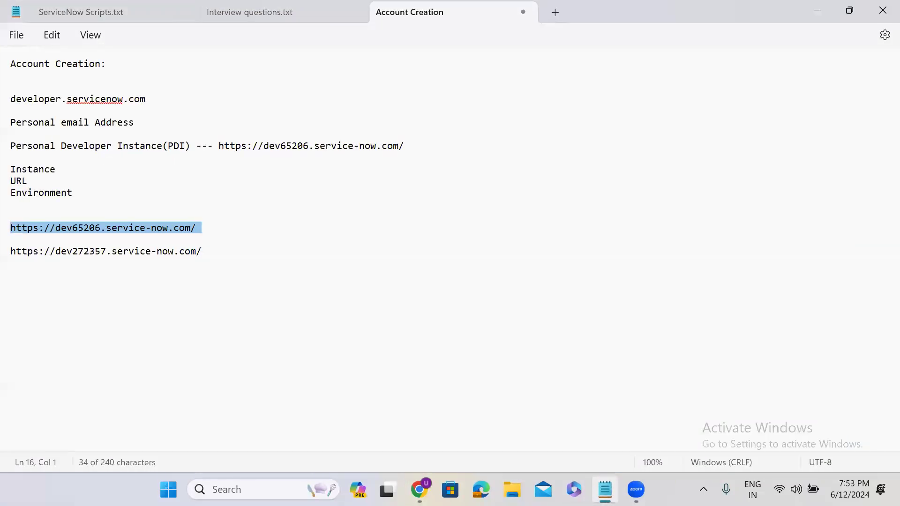
pyautogui.click(218, 253)
pyautogui.press('Return')
pyautogui.press('Return')
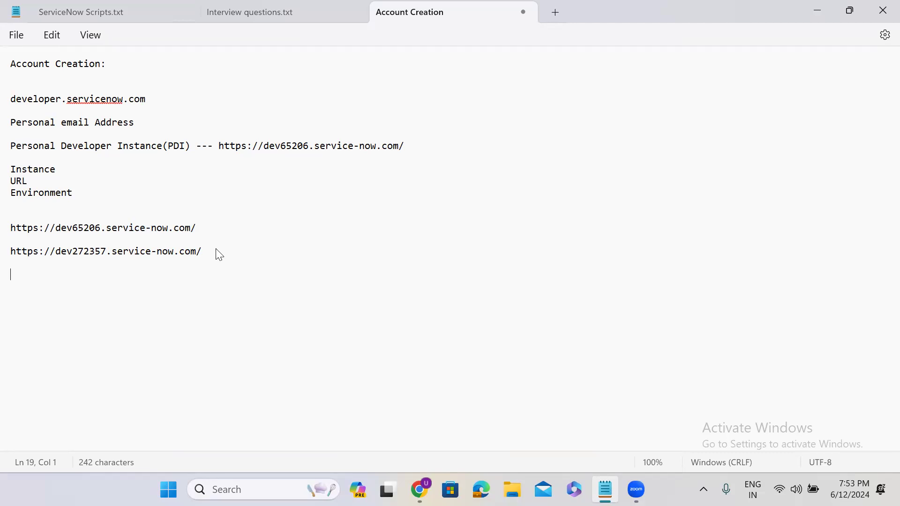
pyautogui.write('WM')
pyautogui.press('Return')
pyautogui.press('Return')
pyautogui.press('Return')
pyautogui.click(814, 10)
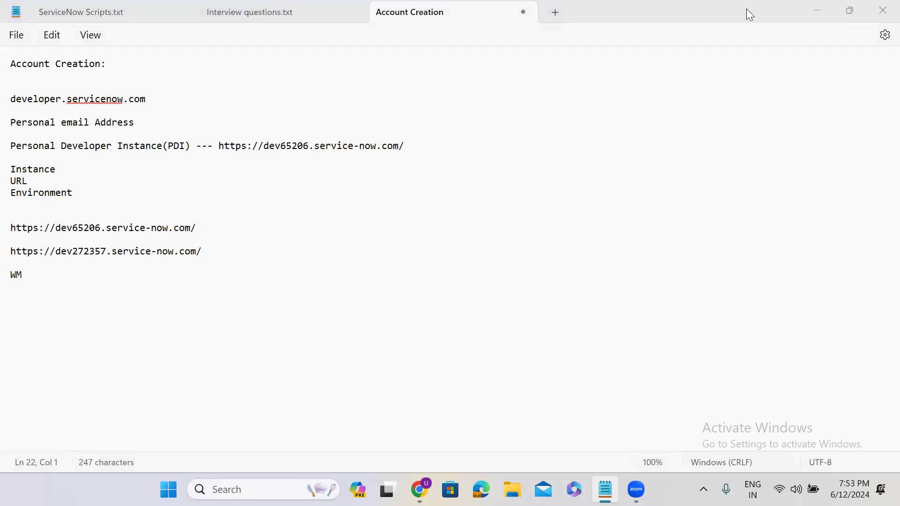
# - Load wmdev.service-now.com in a new browser tab
pyautogui.click(537, 15)
pyautogui.write('w')
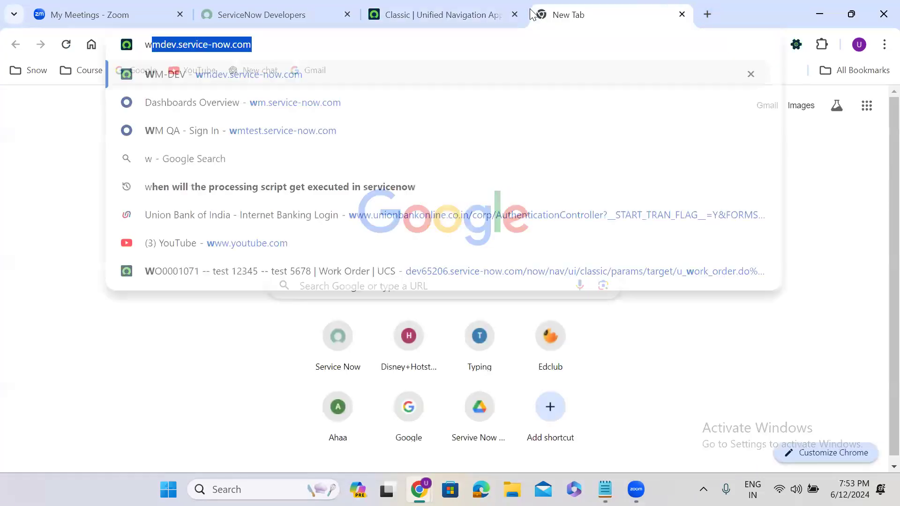
pyautogui.write('m')
pyautogui.press('Right')
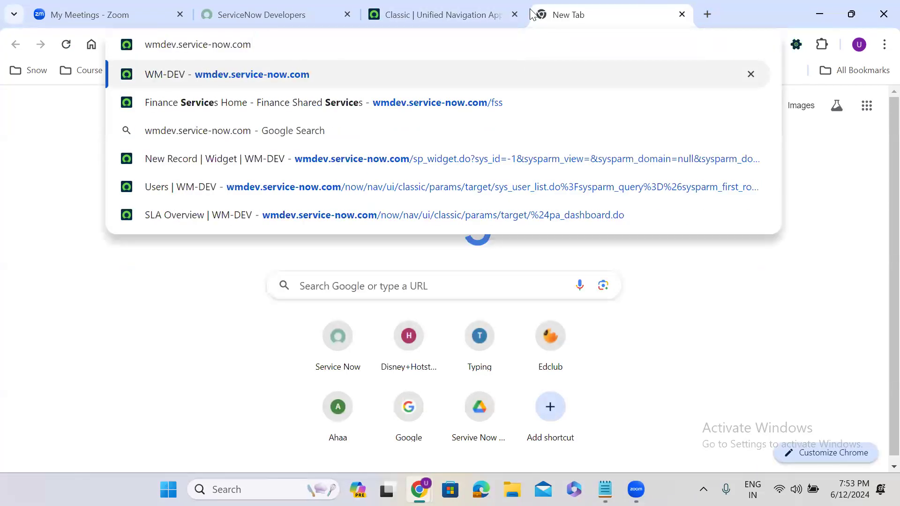
pyautogui.press('Return')
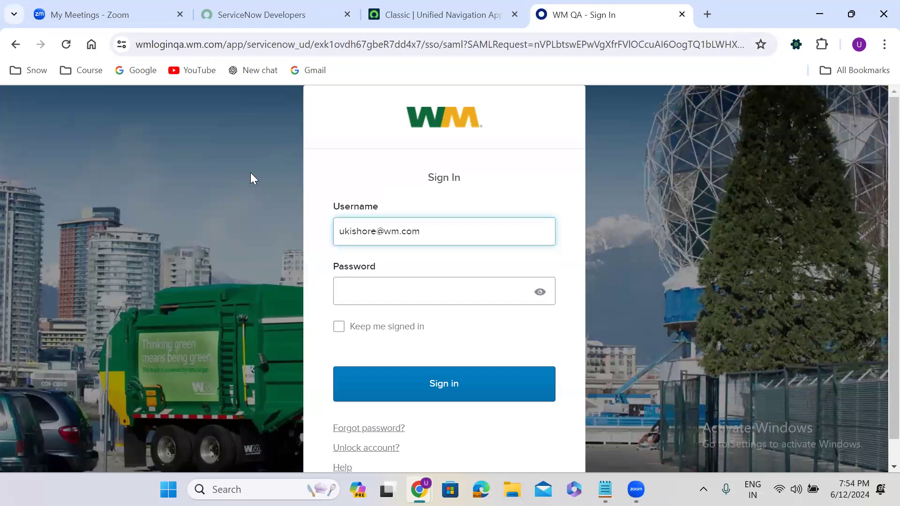
pyautogui.click(268, 40)
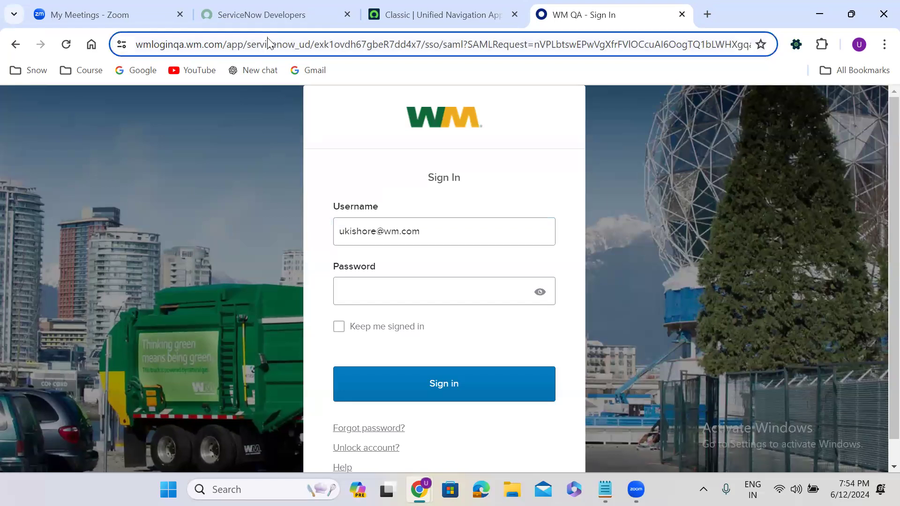
pyautogui.write('wmdev.service-now.')
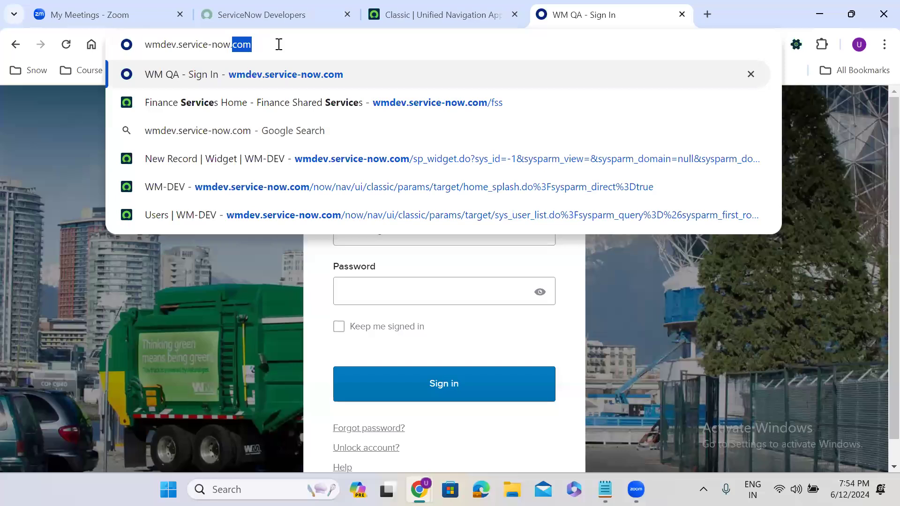
pyautogui.hotkey('ctrl', 'a')
pyautogui.hotkey('ctrl', 'c')
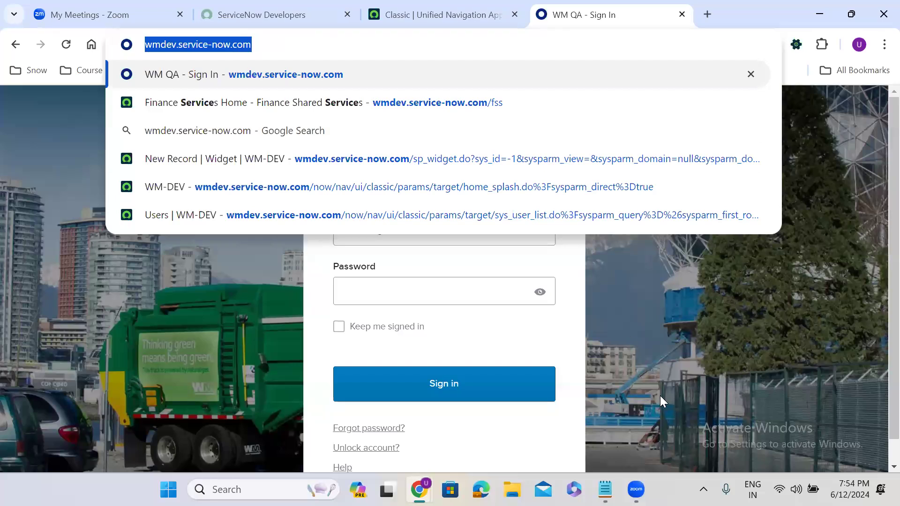
pyautogui.press('Return')
pyautogui.hotkey('alt', 'Tab')
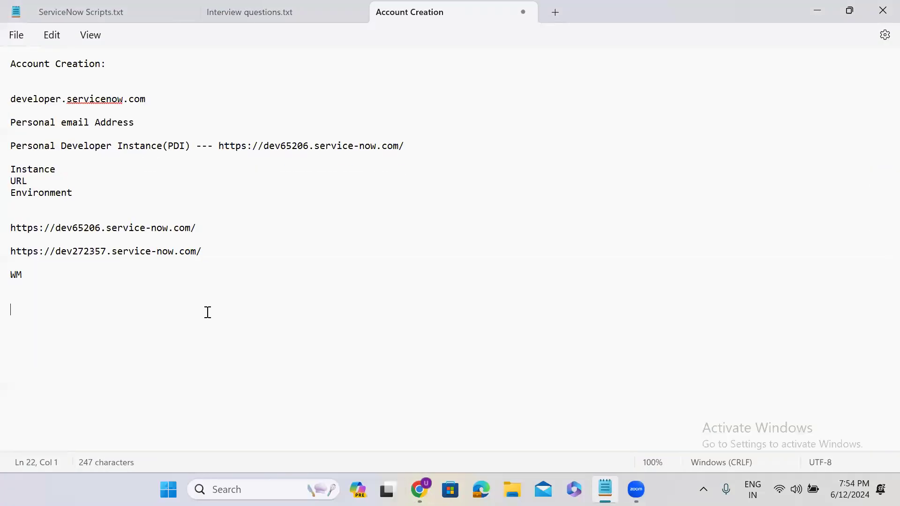
pyautogui.hotkey('ctrl', 'v')
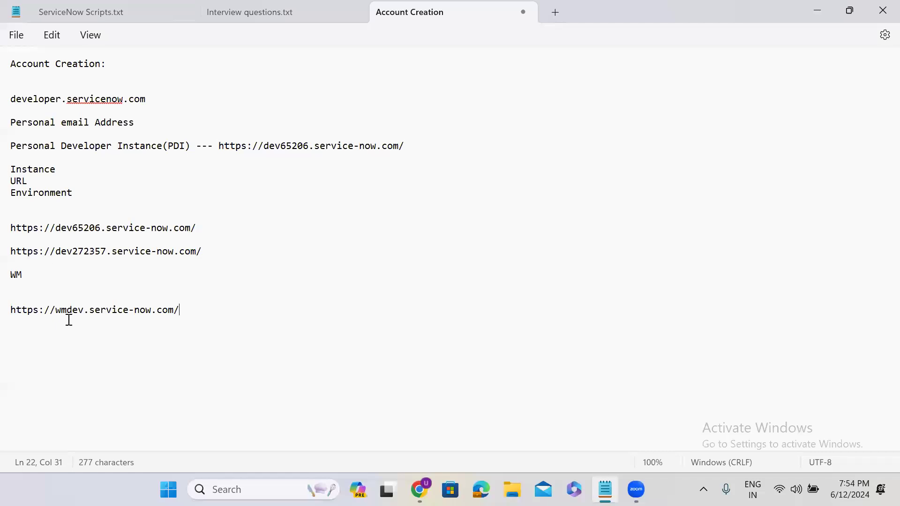
# - Compare the wmdev instance name with the dev272357 instance name
pyautogui.doubleClick(69, 312)
pyautogui.doubleClick(72, 255)
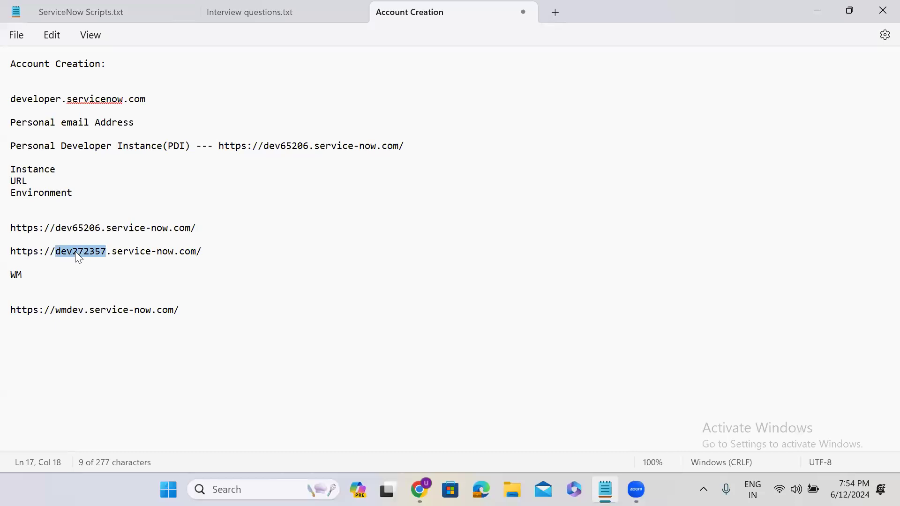
pyautogui.doubleClick(73, 311)
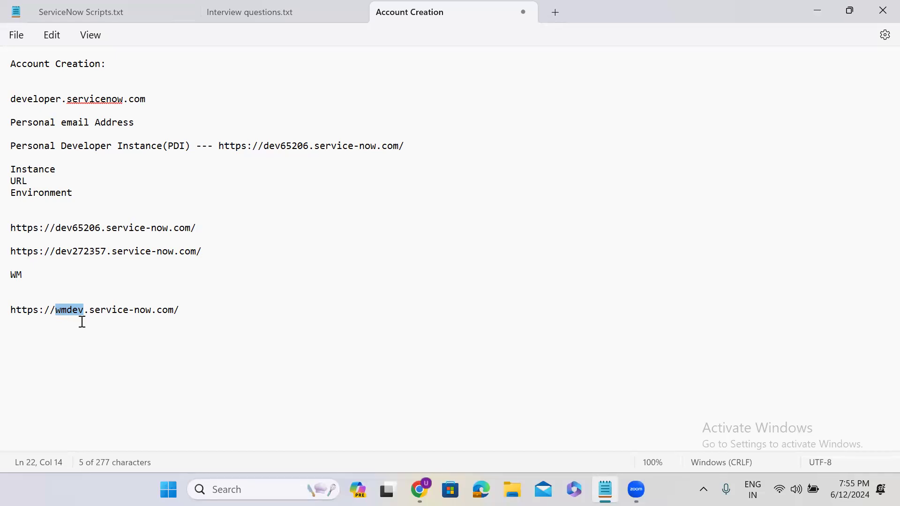
# - Compare the dev272357 and wmdev URLs, then select the wmdev URL line
pyautogui.tripleClick(67, 252)
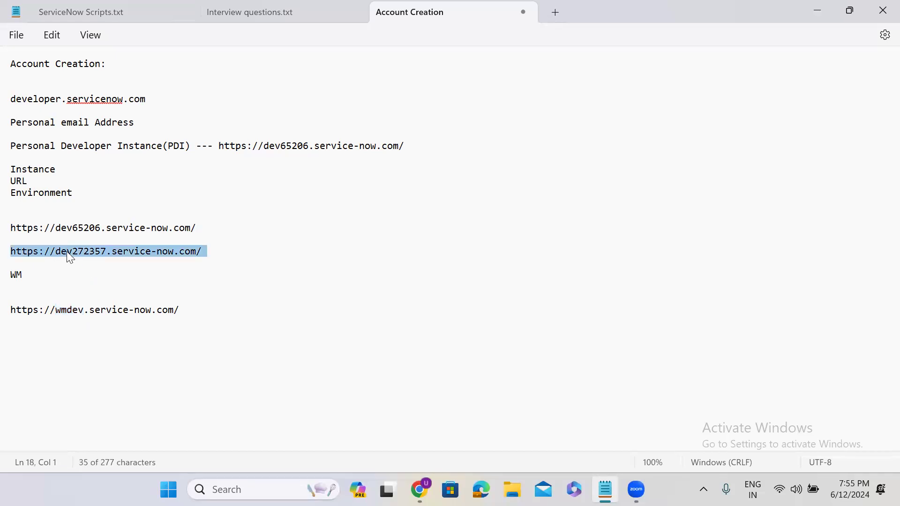
pyautogui.tripleClick(92, 309)
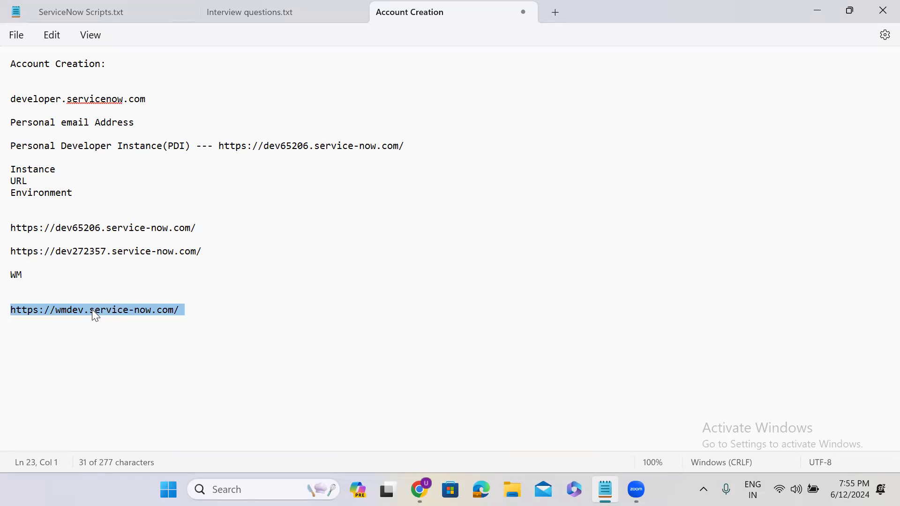
pyautogui.doubleClick(67, 252)
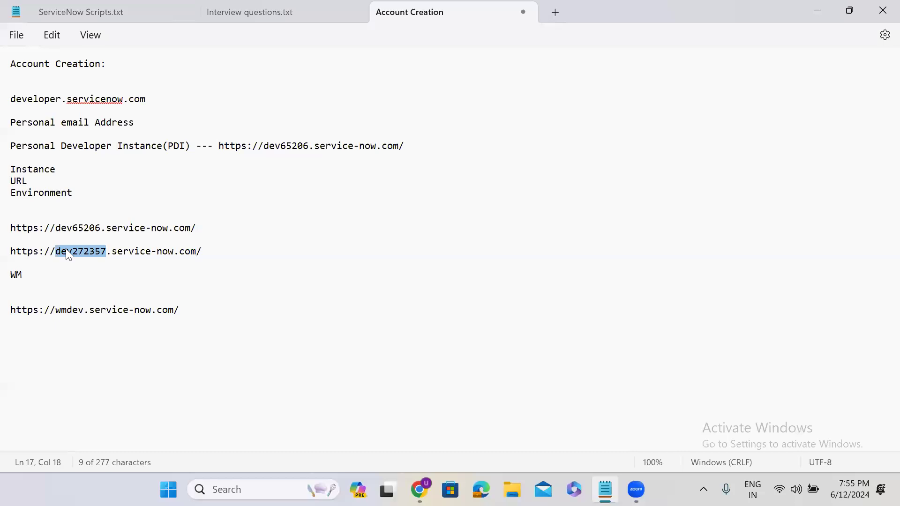
pyautogui.doubleClick(78, 323)
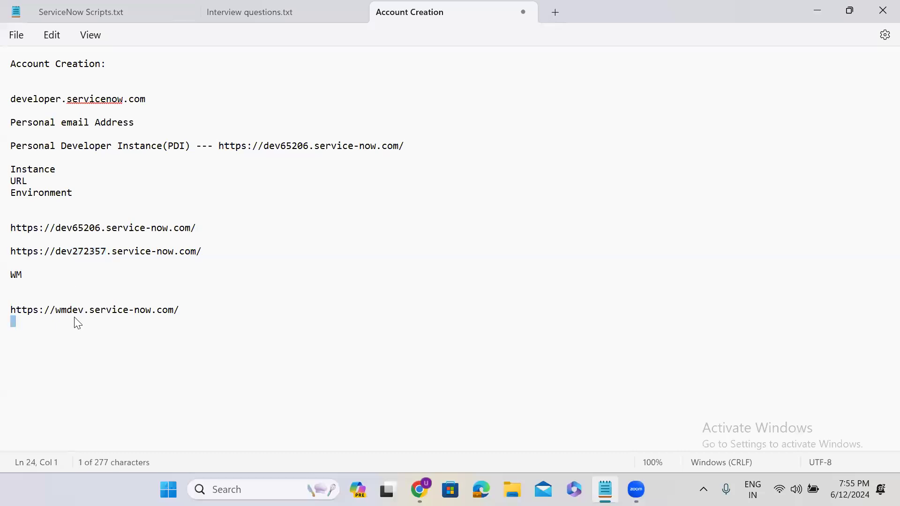
pyautogui.tripleClick(70, 312)
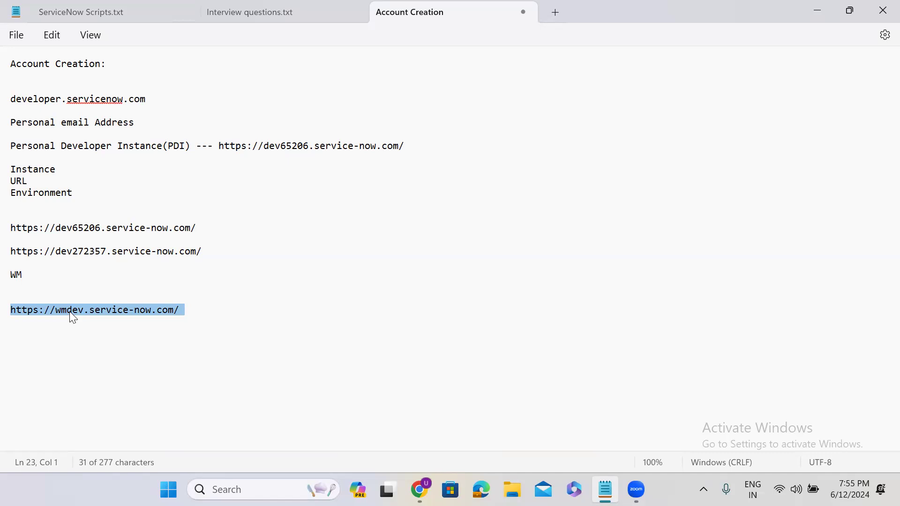
pyautogui.tripleClick(49, 251)
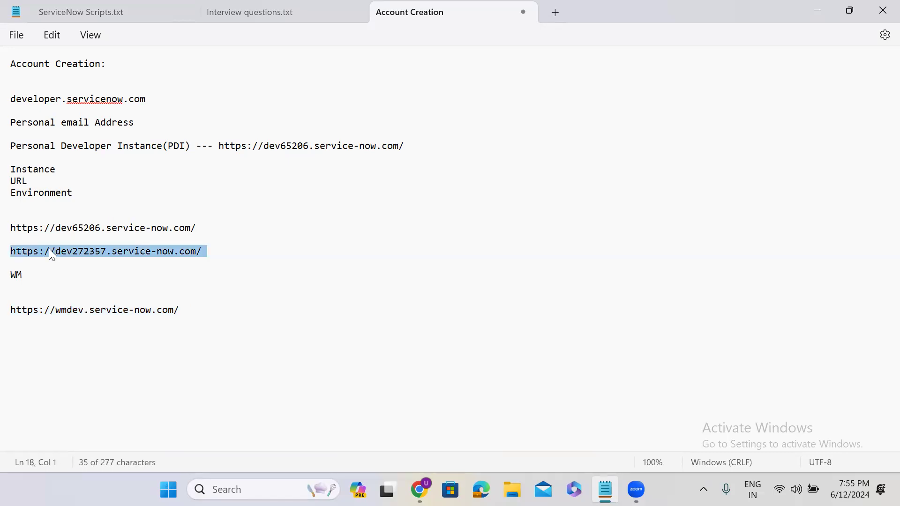
pyautogui.tripleClick(60, 309)
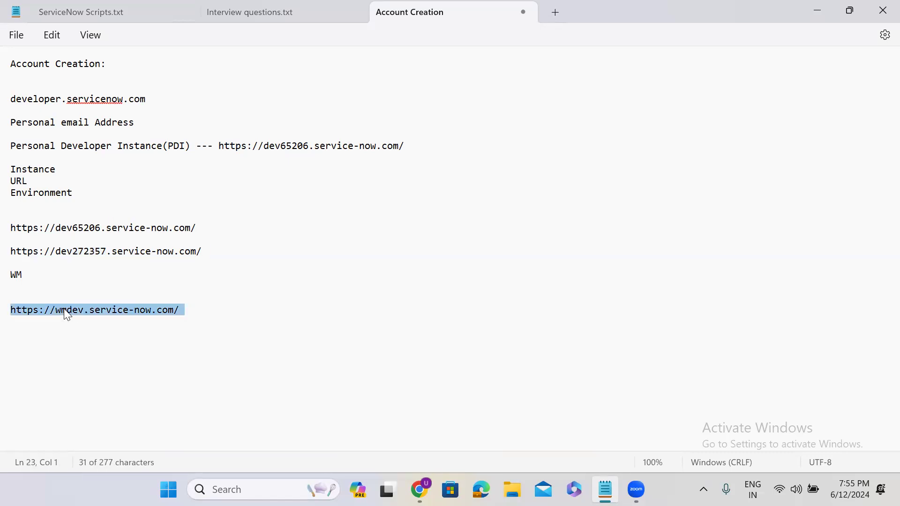
pyautogui.doubleClick(67, 311)
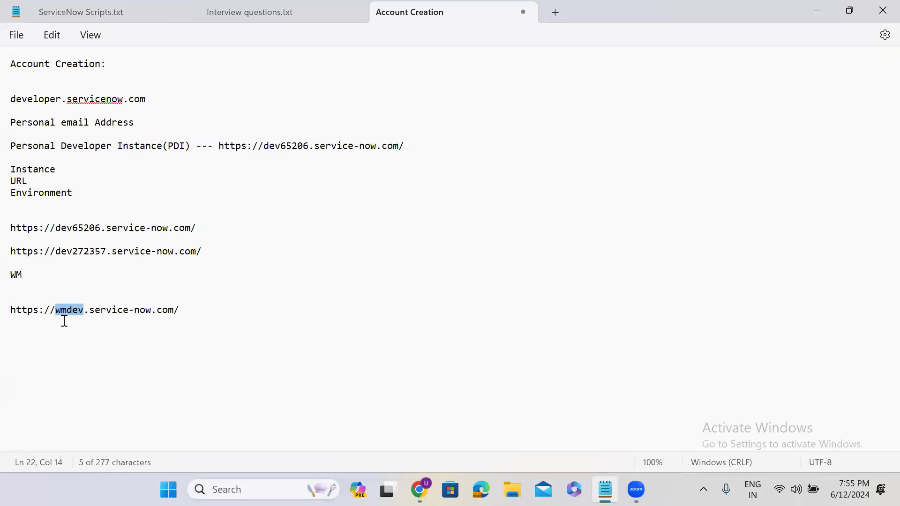
pyautogui.doubleClick(21, 276)
pyautogui.moveTo(185, 311); pyautogui.dragTo(10, 312)
pyautogui.hotkey('ctrl', 'c')
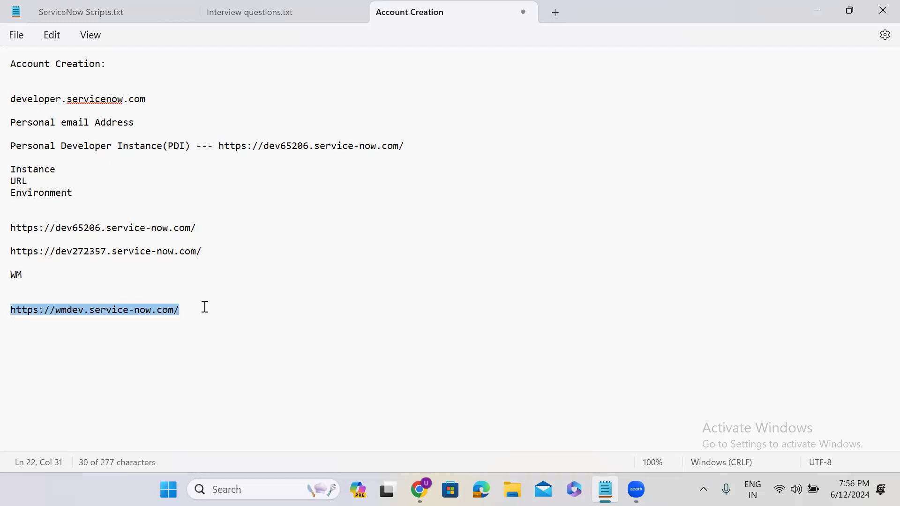
# - Paste two copies of the wmdev URL below it and edit them to wmtest and wm
pyautogui.click(206, 312)
pyautogui.press('Return')
pyautogui.press('Return')
pyautogui.press('Return')
pyautogui.hotkey('ctrl', 'v')
pyautogui.press('Return')
pyautogui.press('Return')
pyautogui.press('Return')
pyautogui.press('Return')
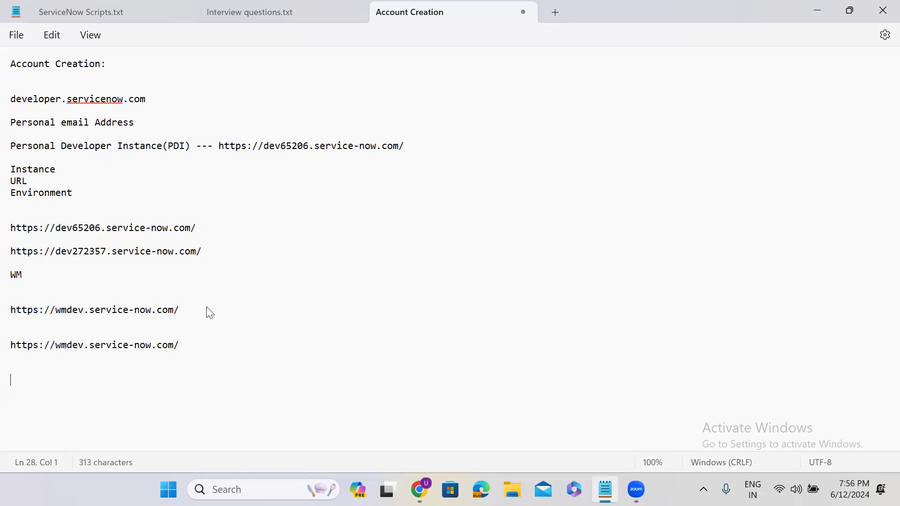
pyautogui.hotkey('ctrl', 'v')
pyautogui.click(87, 346)
pyautogui.press('BackSpace')
pyautogui.press('BackSpace')
pyautogui.press('BackSpace')
pyautogui.write('test')
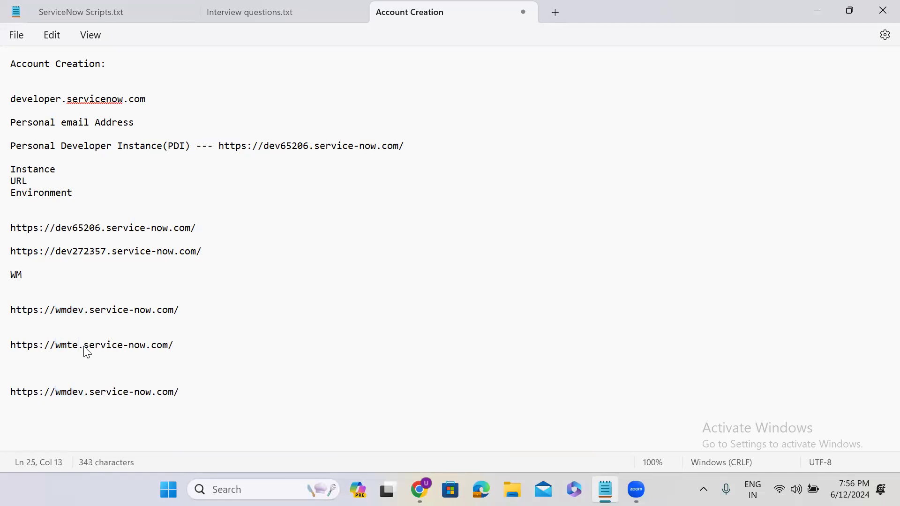
pyautogui.click(84, 393)
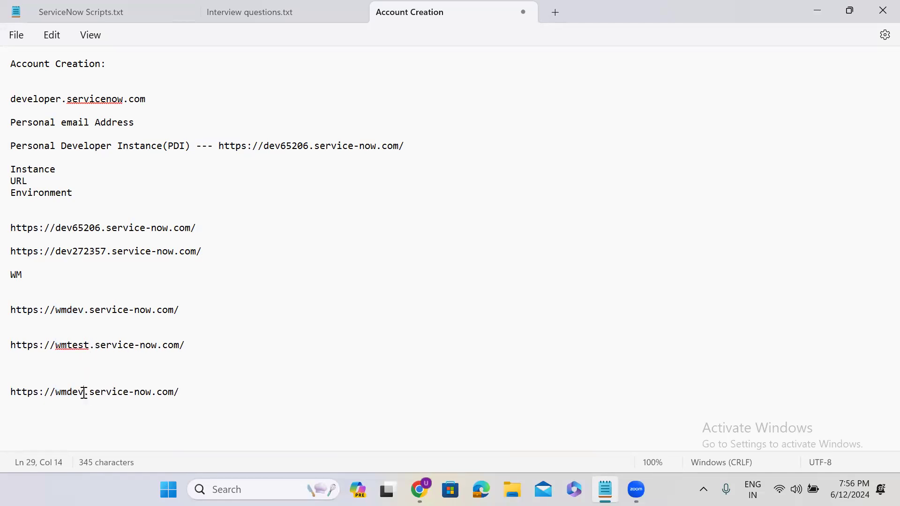
pyautogui.press('BackSpace')
pyautogui.press('BackSpace')
pyautogui.press('BackSpace')
# - Label the three URLs '-- Developer', '-- Testers' and '-- Admins'
pyautogui.click(195, 311)
pyautogui.write('-- De')
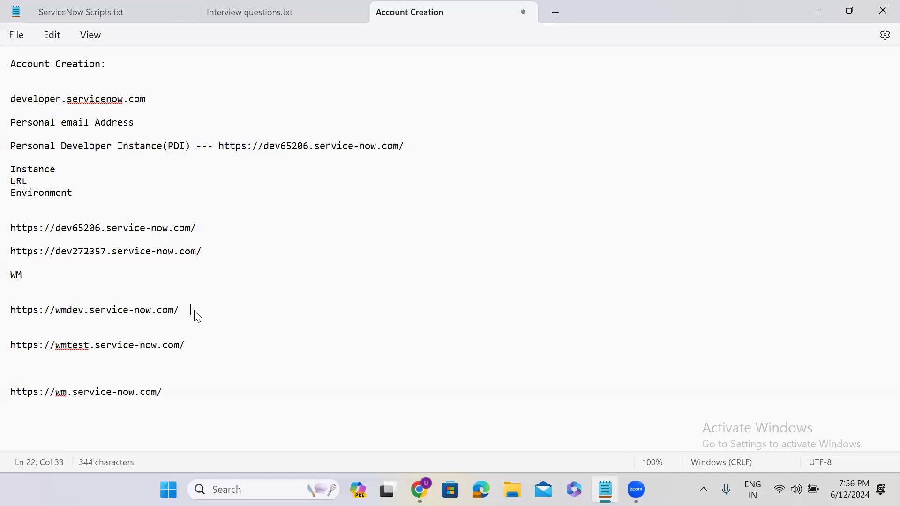
pyautogui.write('veloper')
pyautogui.tripleClick(96, 315)
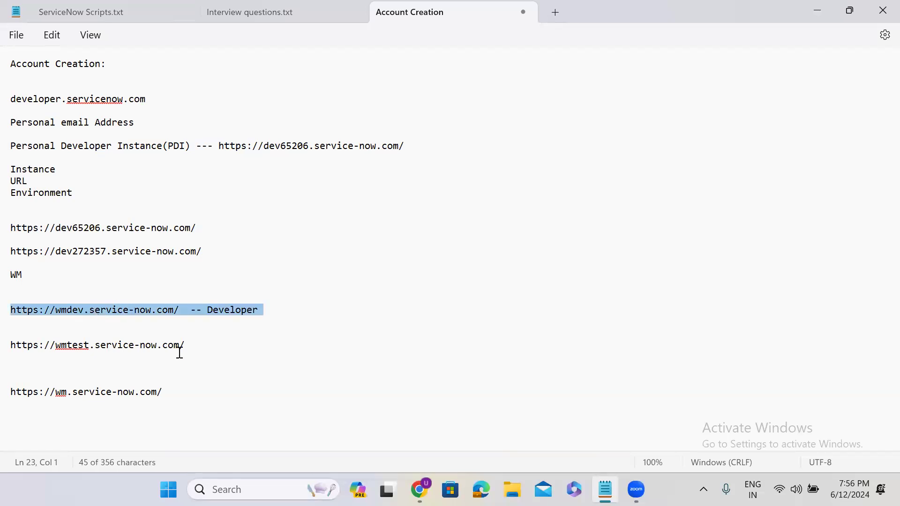
pyautogui.click(204, 350)
pyautogui.write('-')
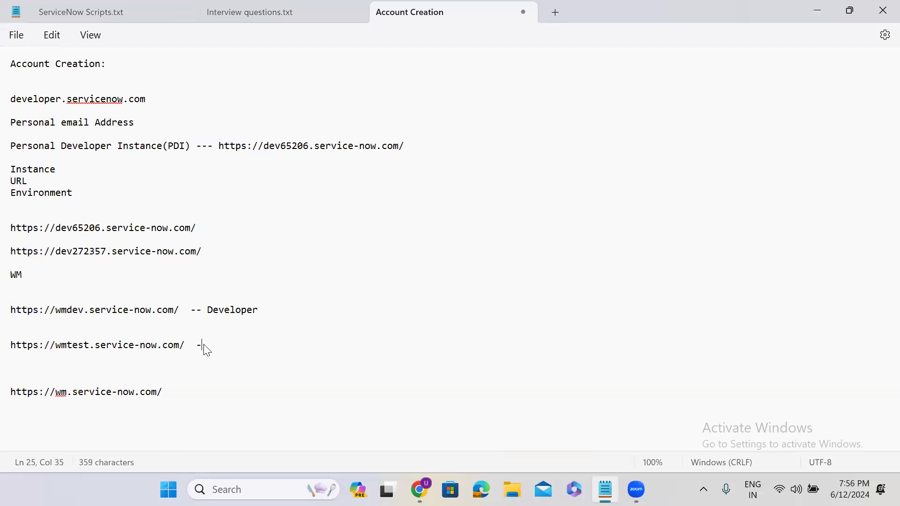
pyautogui.write('- Testers')
pyautogui.click(203, 390)
pyautogui.write('-- Admins')
pyautogui.click(19, 377)
# - Remove the extra blank line above the Admins URL and review the role labels
pyautogui.press('BackSpace')
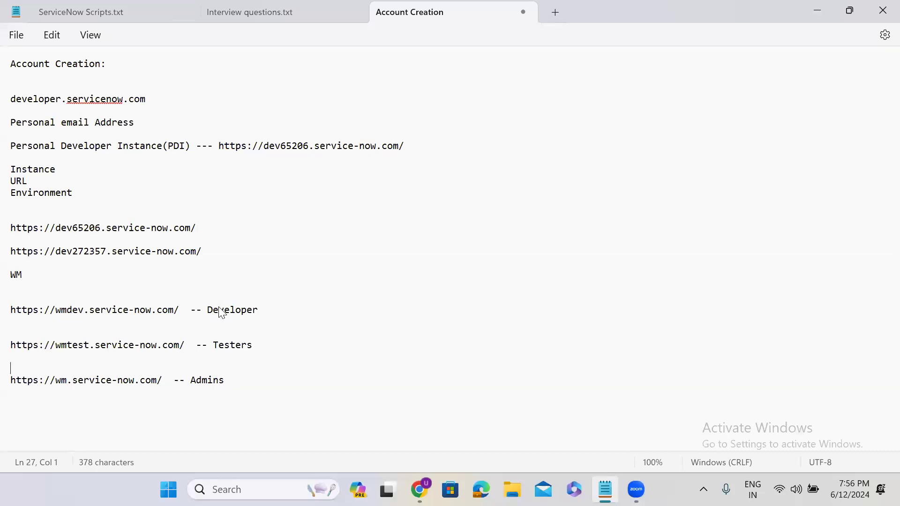
pyautogui.doubleClick(219, 311)
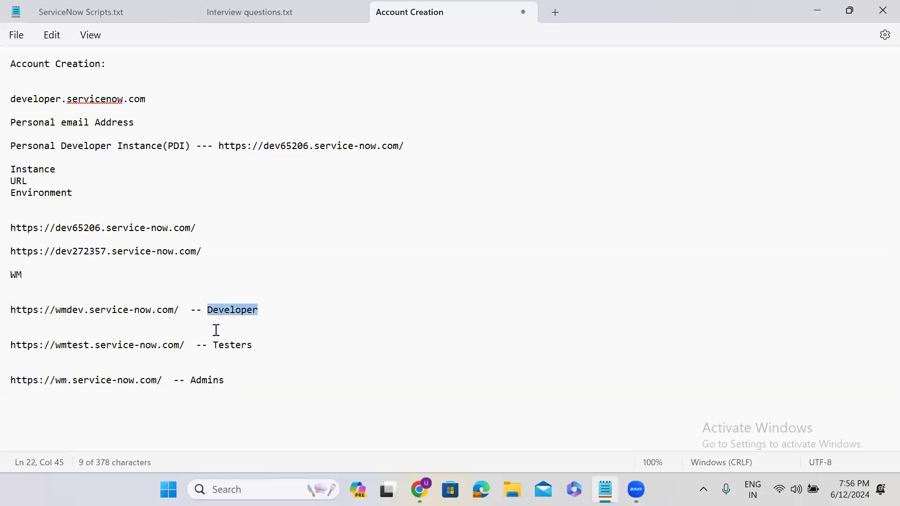
pyautogui.doubleClick(231, 345)
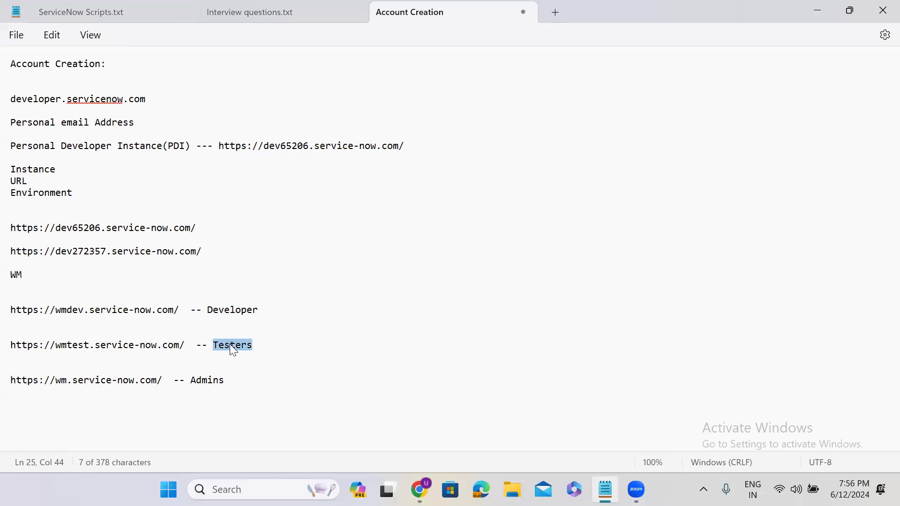
pyautogui.doubleClick(208, 382)
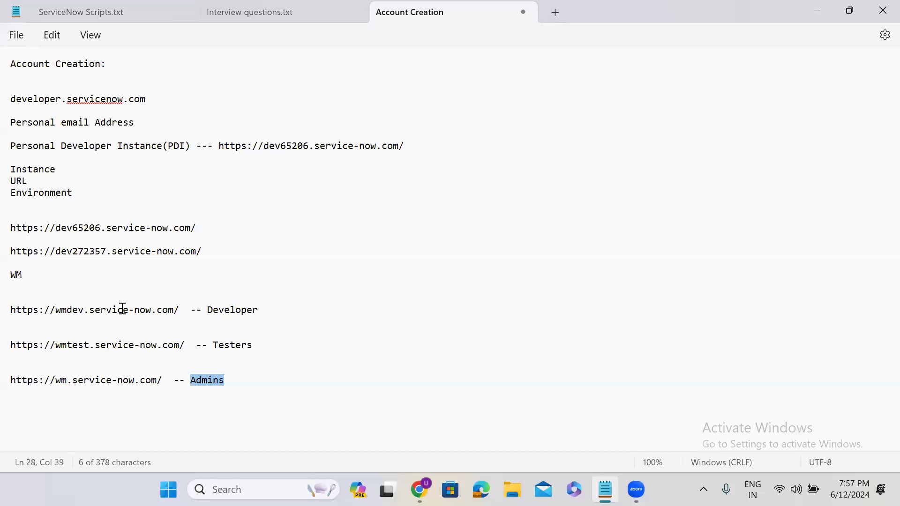
# - Review the service-now domain in the wmtest, wm and wmdev URLs
pyautogui.doubleClick(99, 350)
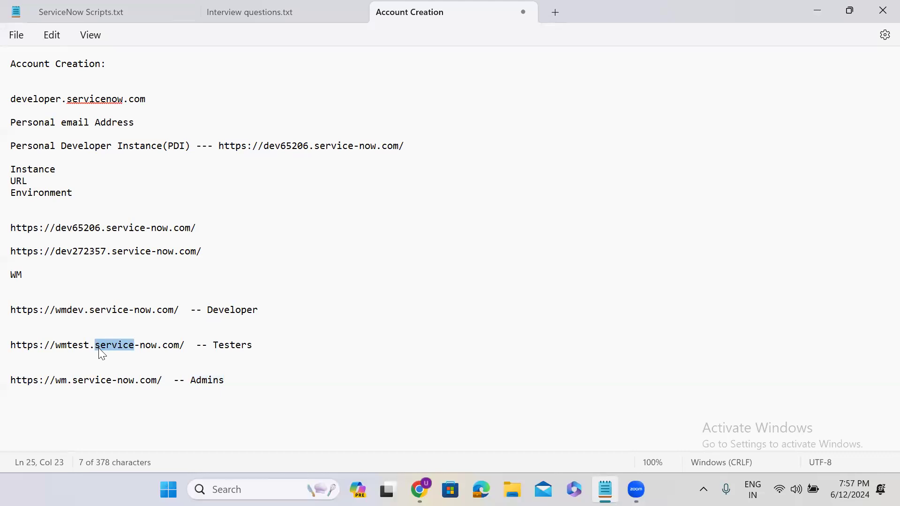
pyautogui.doubleClick(98, 383)
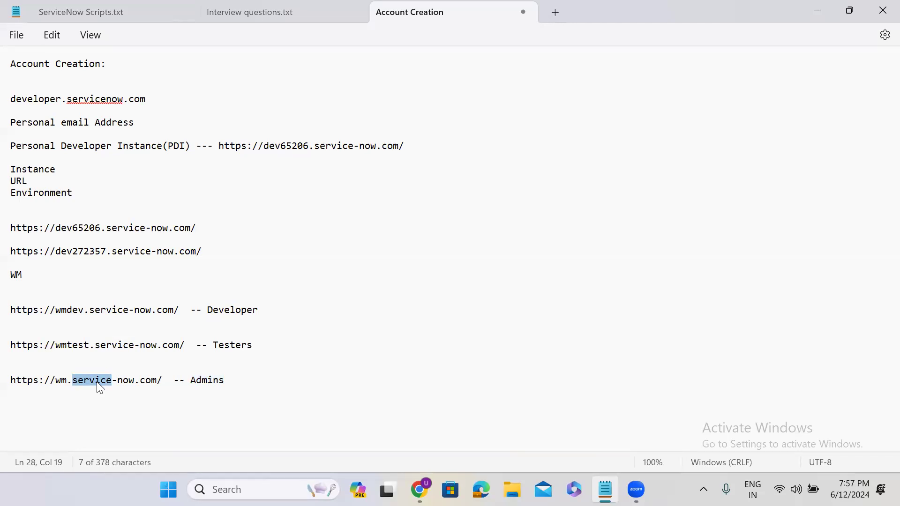
pyautogui.click(10, 311)
pyautogui.moveTo(11, 310); pyautogui.dragTo(189, 313)
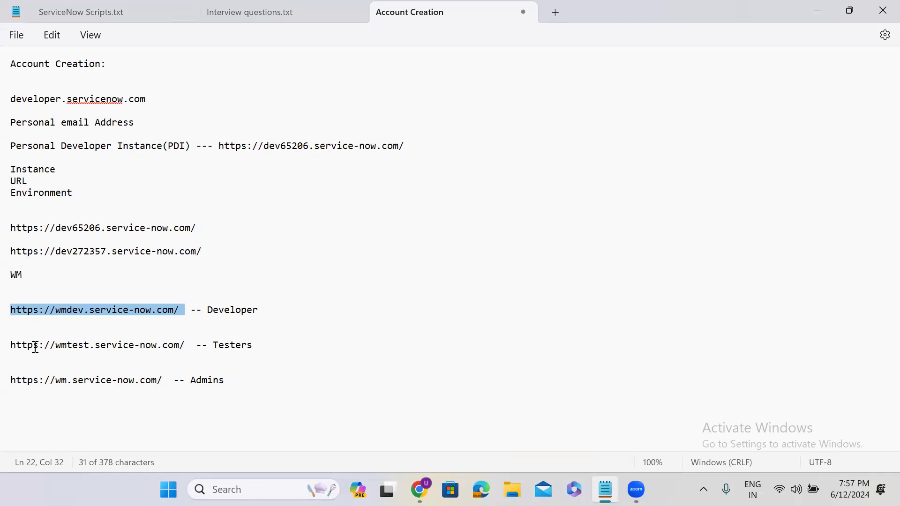
# - Review the wmdev, wmtest and wm URLs with their labels, then minimize Notepad
pyautogui.moveTo(9, 347); pyautogui.dragTo(186, 347)
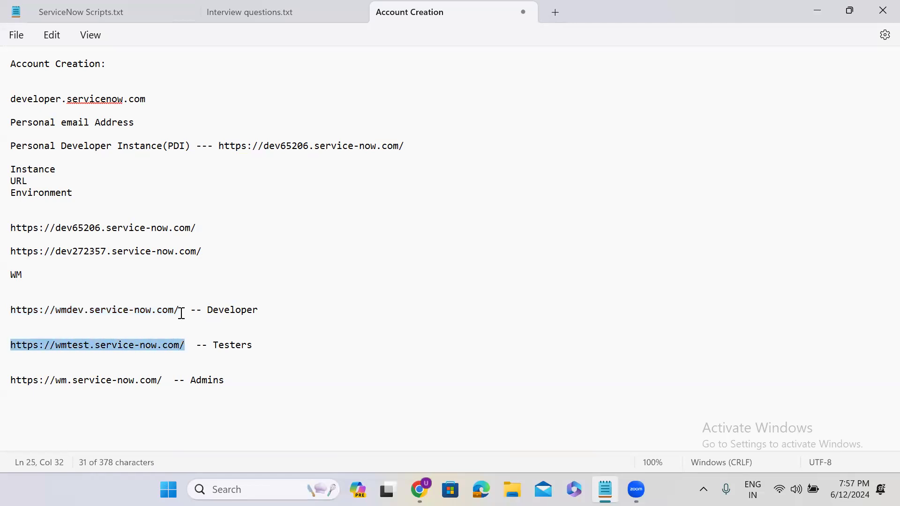
pyautogui.click(167, 346)
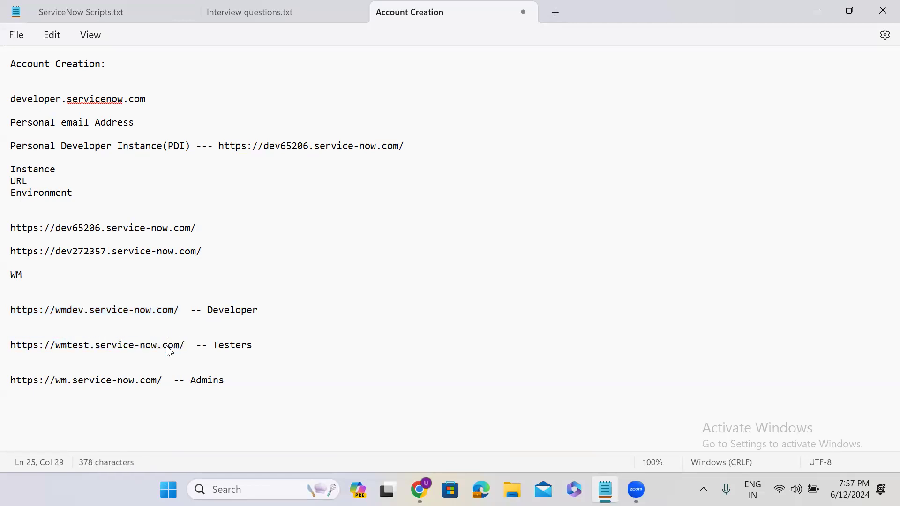
pyautogui.moveTo(184, 310); pyautogui.dragTo(10, 311)
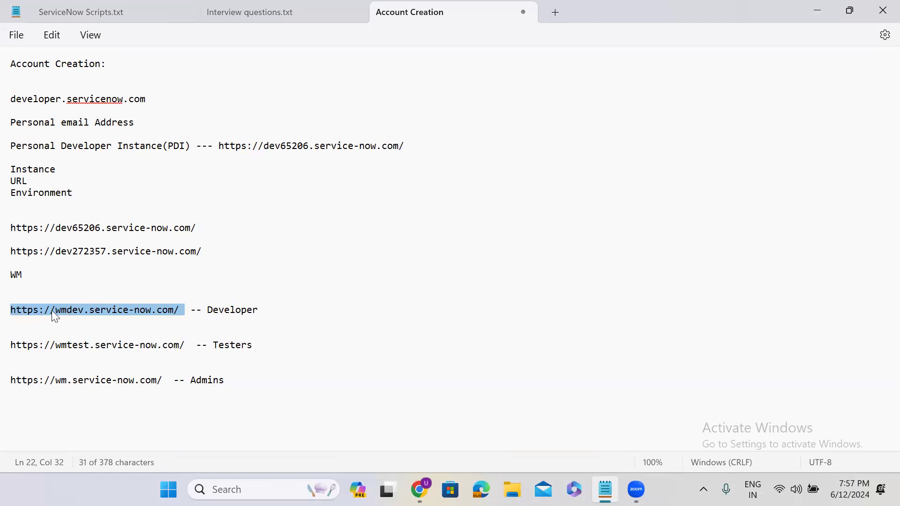
pyautogui.moveTo(10, 345); pyautogui.dragTo(187, 349)
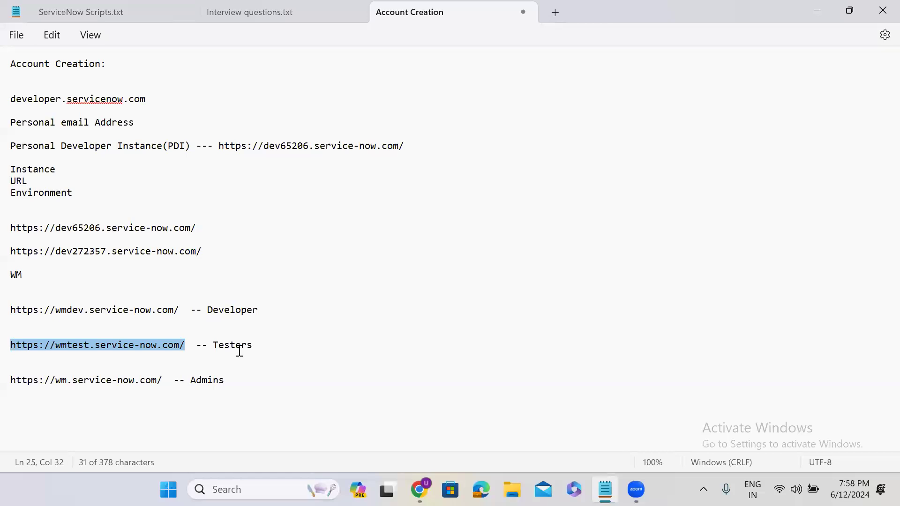
pyautogui.moveTo(12, 380); pyautogui.dragTo(165, 376)
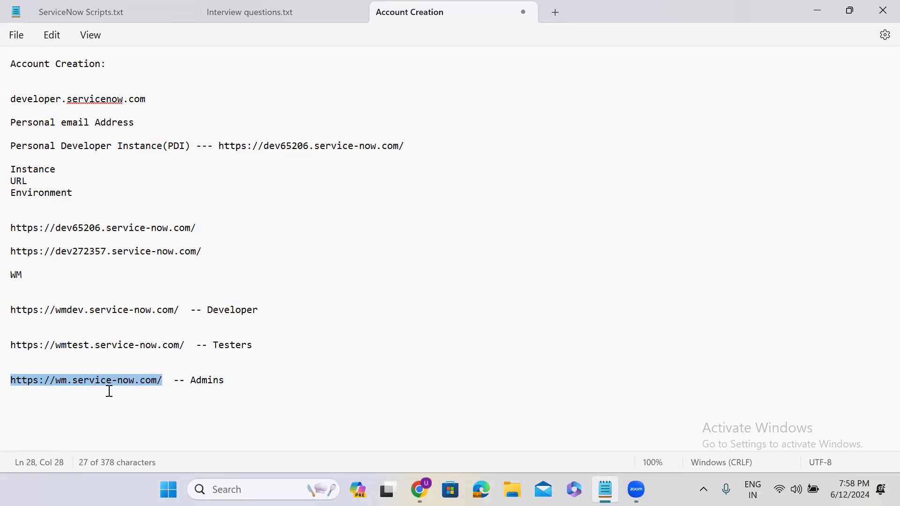
pyautogui.doubleClick(201, 384)
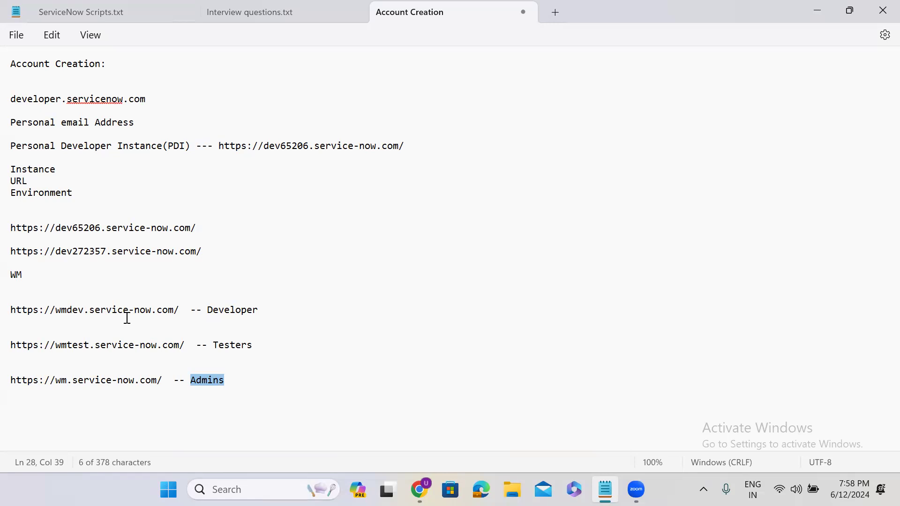
pyautogui.tripleClick(102, 309)
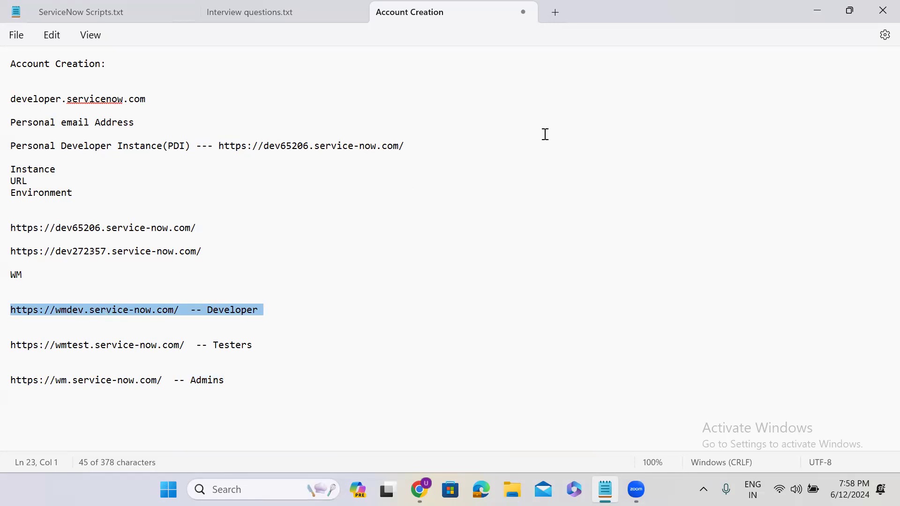
pyautogui.click(821, 8)
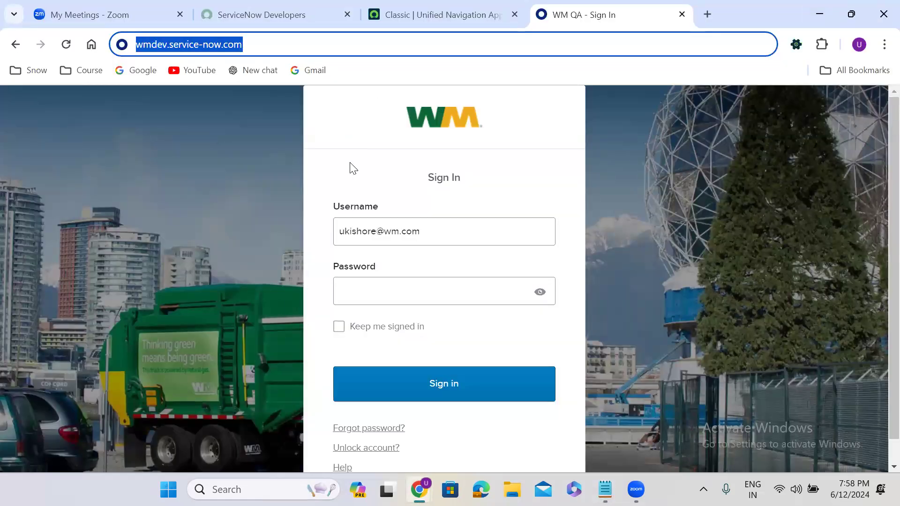
# - Load wmtest.service-now.com in a new browser tab
pyautogui.click(708, 15)
pyautogui.write('wmtest')
pyautogui.press('Right')
pyautogui.write('/')
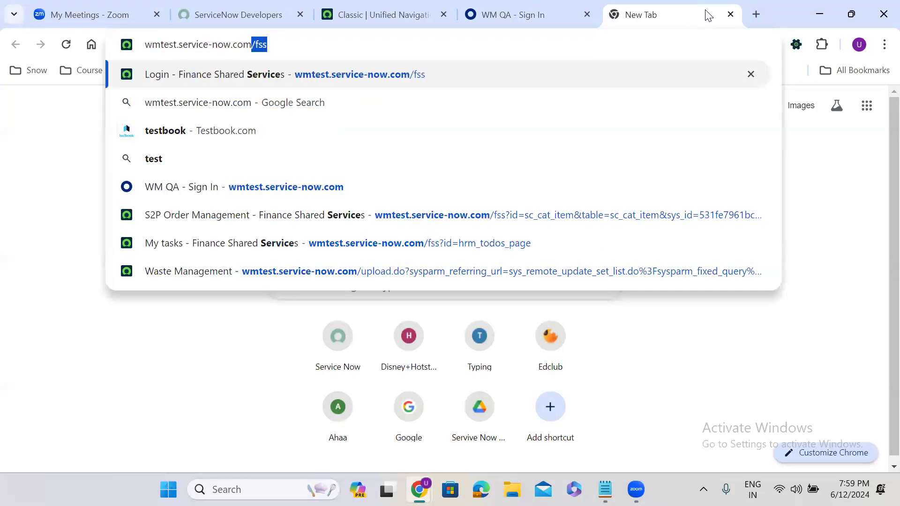
pyautogui.press('BackSpace')
pyautogui.press('BackSpace')
pyautogui.press('Return')
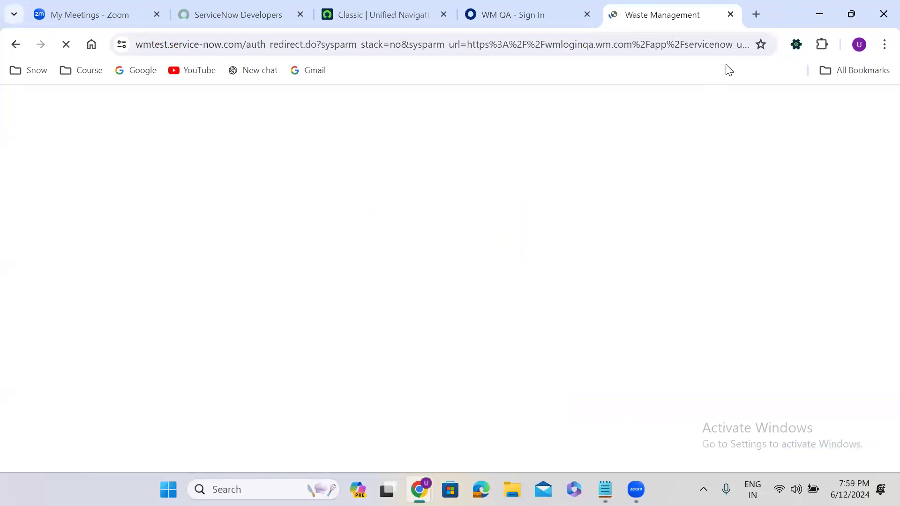
# - Load wm.service-now.com in another tab, compare the sign-in pages, and return to Notepad
pyautogui.click(756, 13)
pyautogui.write('wm')
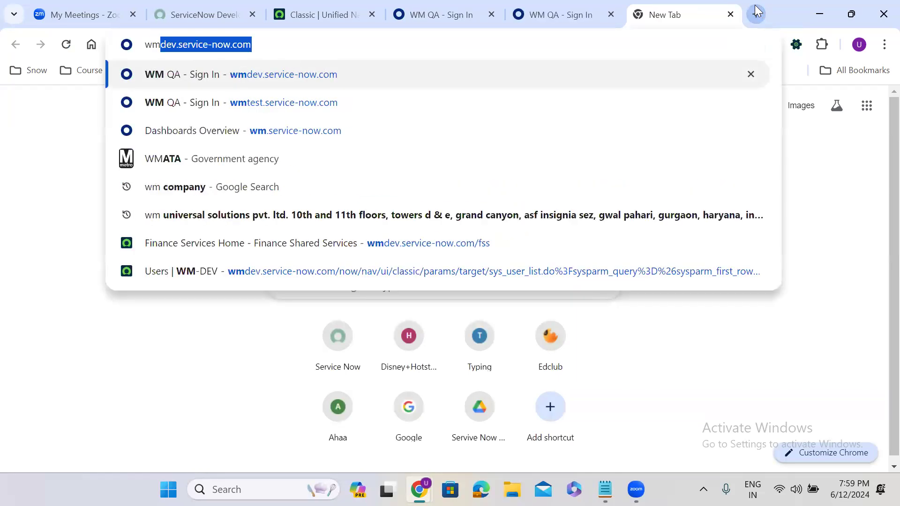
pyautogui.write('.service-now.com')
pyautogui.press('Return')
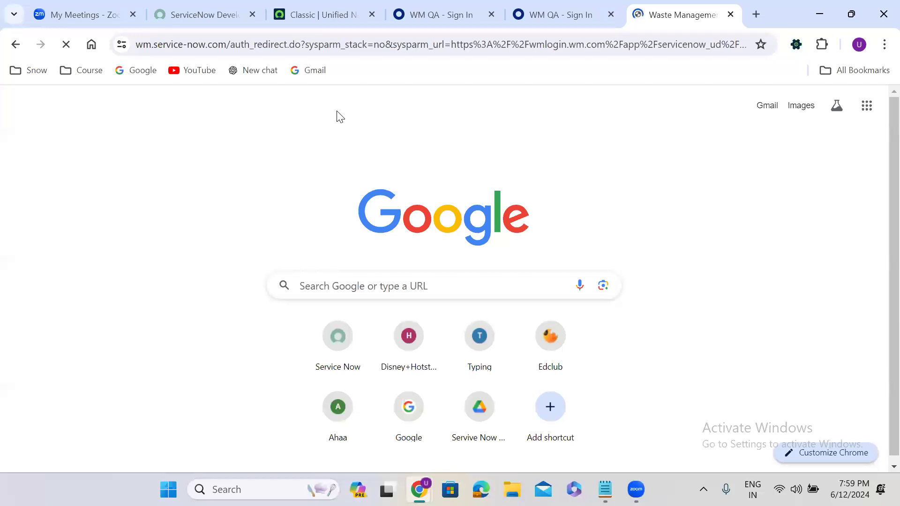
pyautogui.click(458, 13)
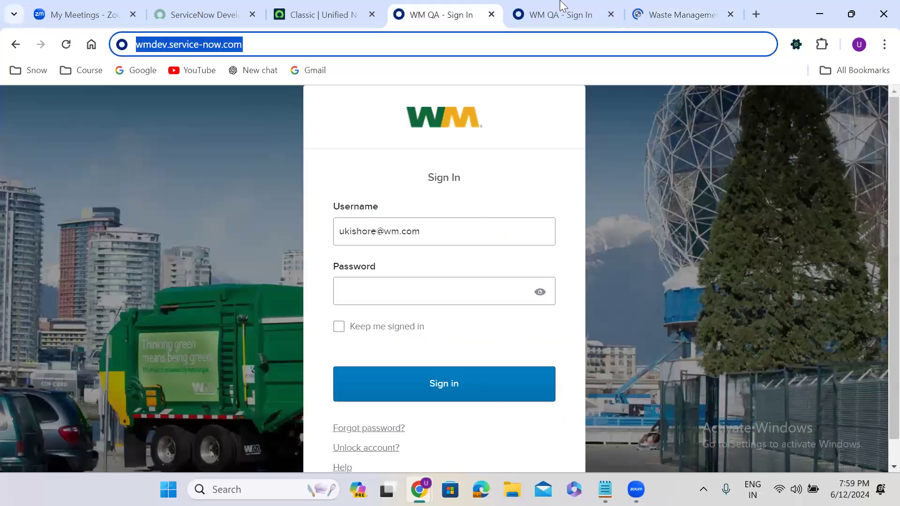
pyautogui.click(661, 13)
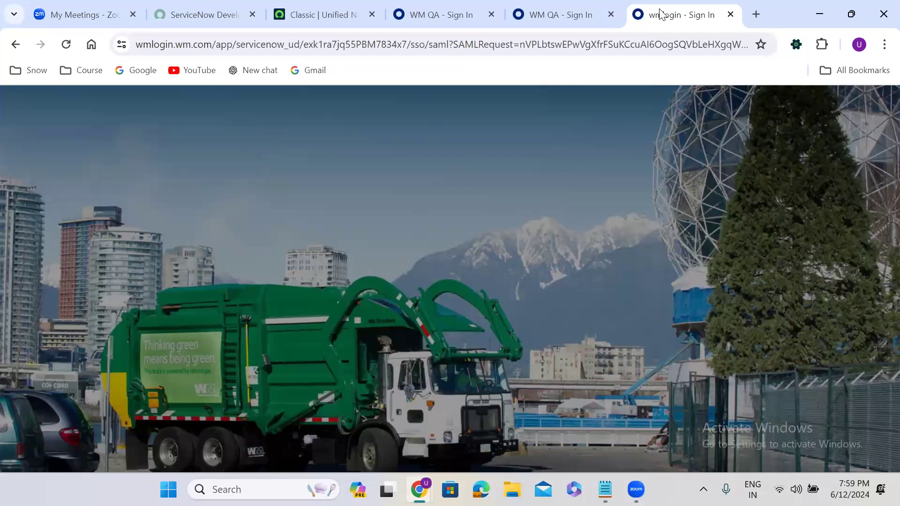
pyautogui.click(606, 489)
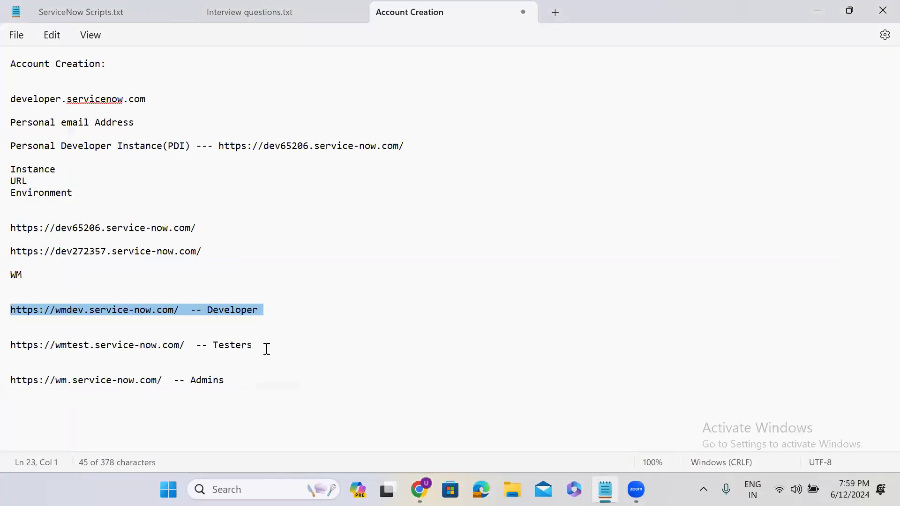
# - Add dashed separator lines under the Admins URL and under the dev272357 URL
pyautogui.click(241, 380)
pyautogui.press('Return')
pyautogui.press('Return')
pyautogui.write('----------------------------------------------------')
pyautogui.press('Return')
pyautogui.press('Return')
pyautogui.press('Return')
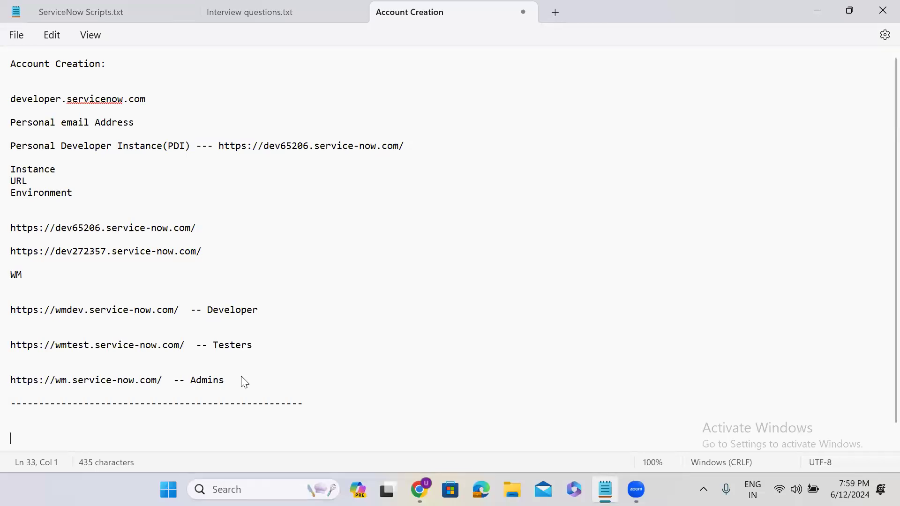
pyautogui.click(214, 254)
pyautogui.press('Return')
pyautogui.press('Return')
pyautogui.write('-----------')
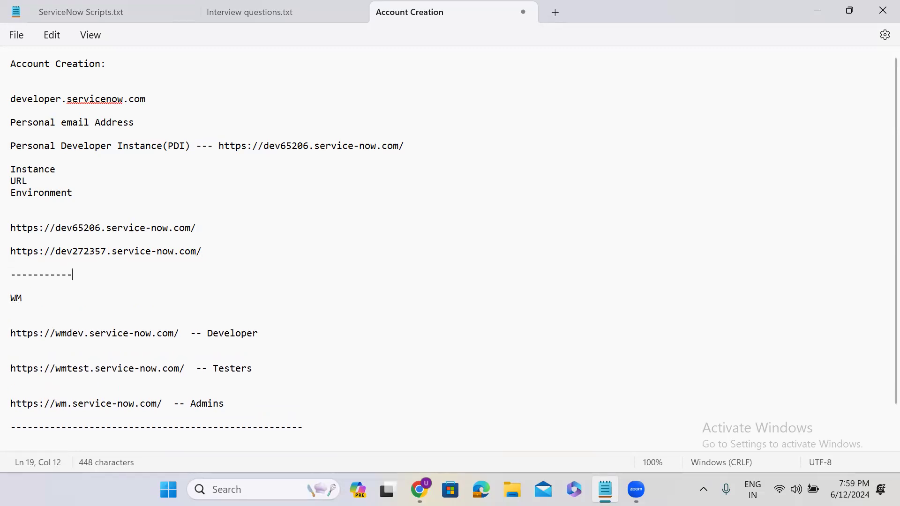
pyautogui.write('---------------------------------------')
# - Type the heading 'Personal Developer Instance Limitations:' below the separator
pyautogui.click(309, 394)
pyautogui.press('Down')
pyautogui.press('Down')
pyautogui.press('Down')
pyautogui.press('Down')
pyautogui.press('Down')
pyautogui.press('Down')
pyautogui.press('Down')
pyautogui.press('Down')
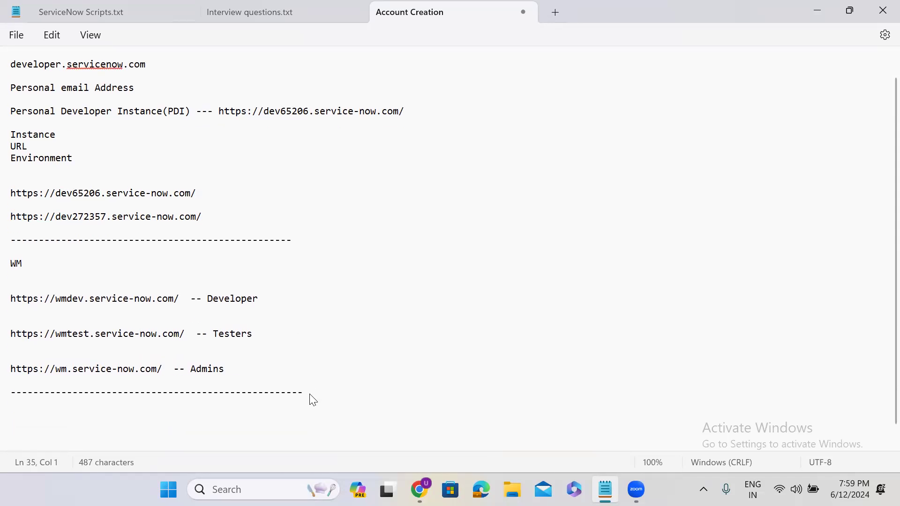
pyautogui.click(32, 402)
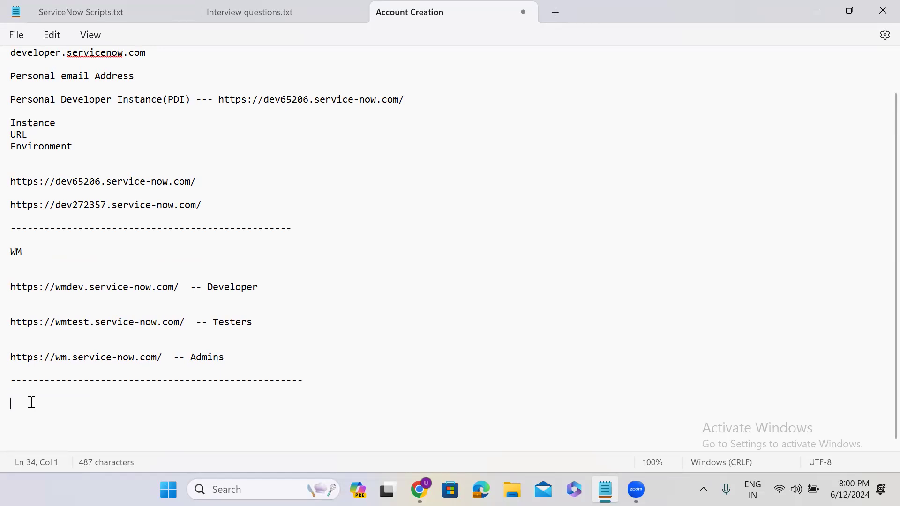
pyautogui.write('Personal Developer Instance Limitations:')
# - Add space under the heading and type 'Will go sleep mode if not practsing!!'
pyautogui.press('Return')
pyautogui.press('Return')
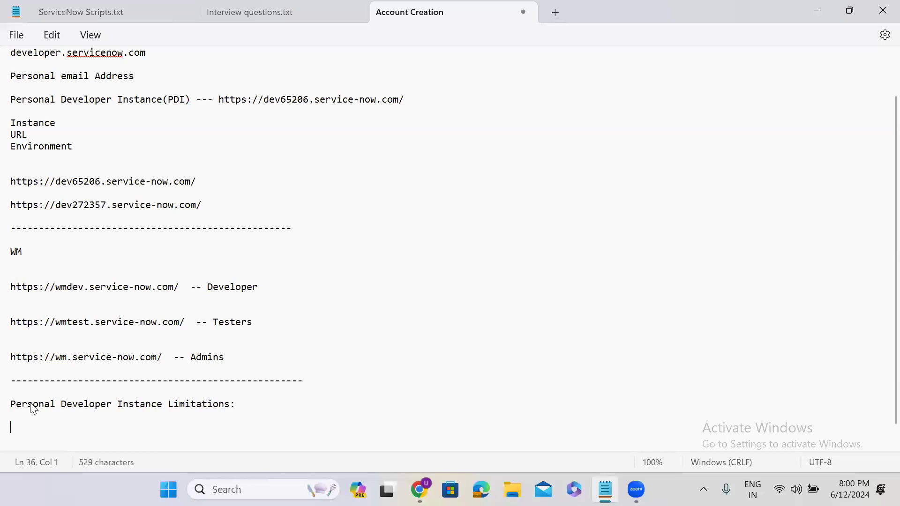
pyautogui.press('Return')
pyautogui.press('Return')
pyautogui.press('Return')
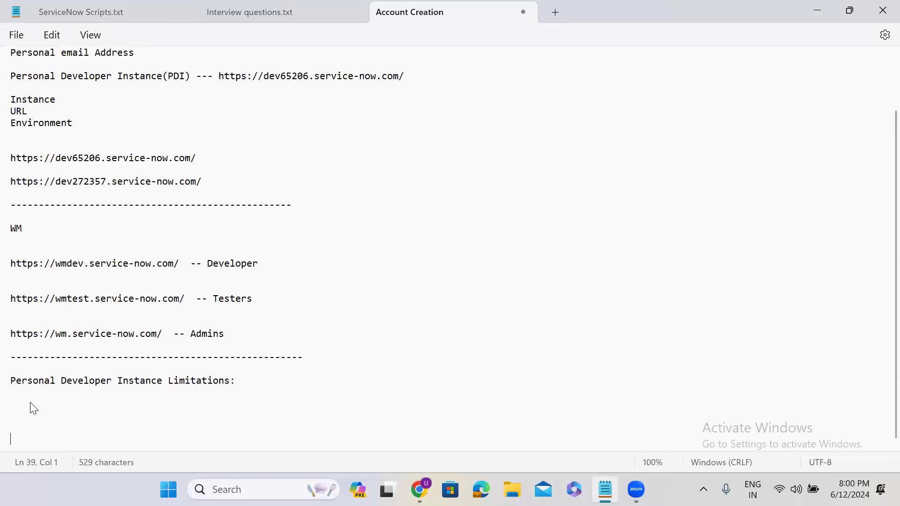
pyautogui.press('Return')
pyautogui.press('Return')
pyautogui.press('Return')
pyautogui.press('Return')
pyautogui.press('Return')
pyautogui.press('Return')
pyautogui.press('Return')
pyautogui.press('Return')
pyautogui.press('Return')
pyautogui.press('Return')
pyautogui.press('Return')
pyautogui.press('Return')
pyautogui.press('Return')
pyautogui.press('Return')
pyautogui.press('Return')
pyautogui.press('Return')
pyautogui.press('Return')
pyautogui.press('Return')
pyautogui.press('Return')
pyautogui.press('Return')
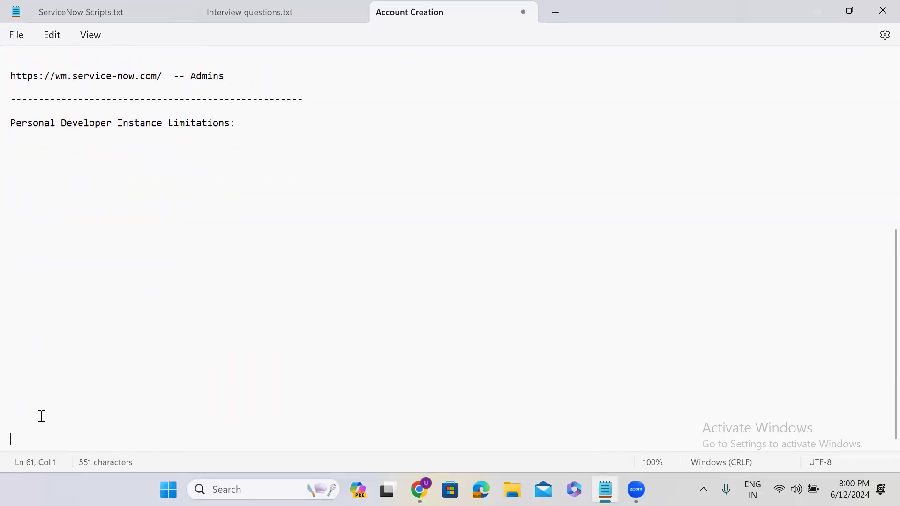
pyautogui.click(23, 154)
pyautogui.write('Will gp')
pyautogui.press('BackSpace')
pyautogui.write('o ')
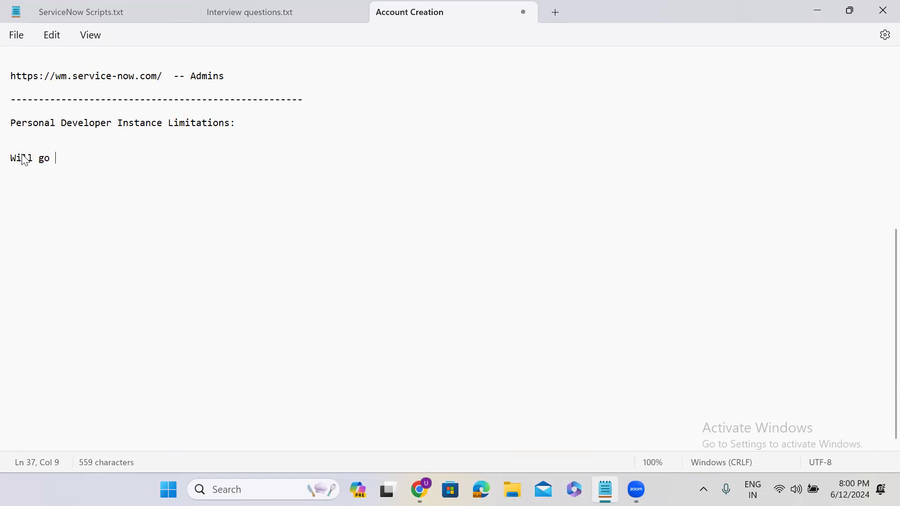
pyautogui.write('sleep mode')
pyautogui.press('Return')
pyautogui.click(120, 160)
pyautogui.write('if not pract')
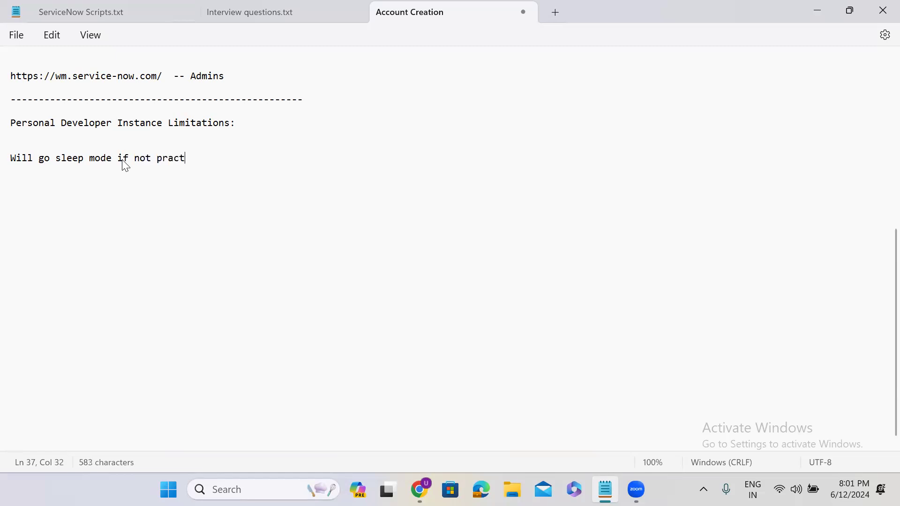
pyautogui.write('sing!!')
# - Correct the misspelled word to 'practicing' using the spelling suggestion
pyautogui.click(180, 158)
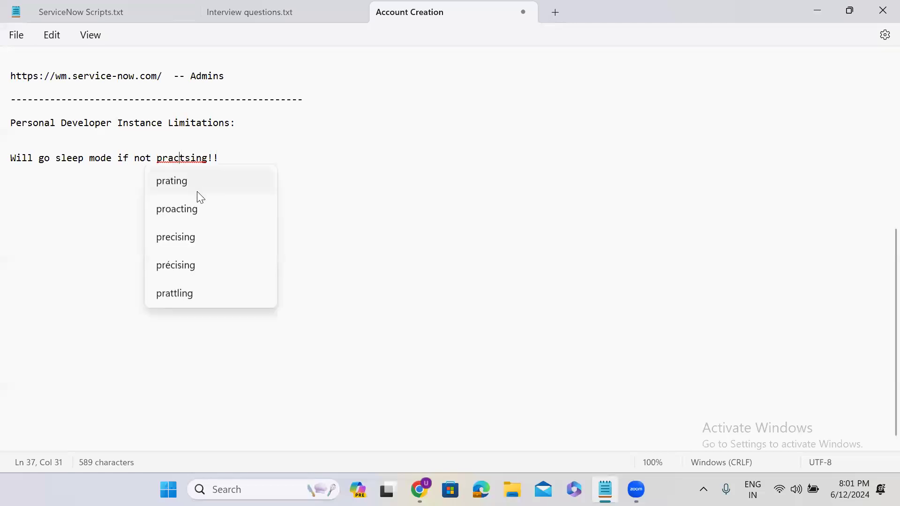
pyautogui.click(184, 165)
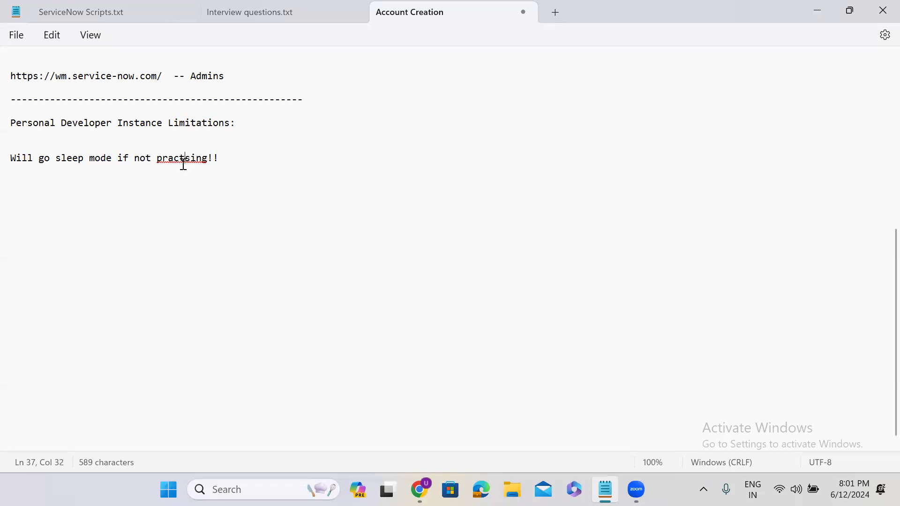
pyautogui.doubleClick(179, 157)
pyautogui.write('practising')
pyautogui.click(251, 160)
pyautogui.click(197, 169)
pyautogui.click(192, 159)
pyautogui.click(187, 186)
pyautogui.click(255, 165)
pyautogui.press('Return')
# - Type 'Will be expired if we are not practicing continuously for 10 days.'
pyautogui.write('Will be expired')
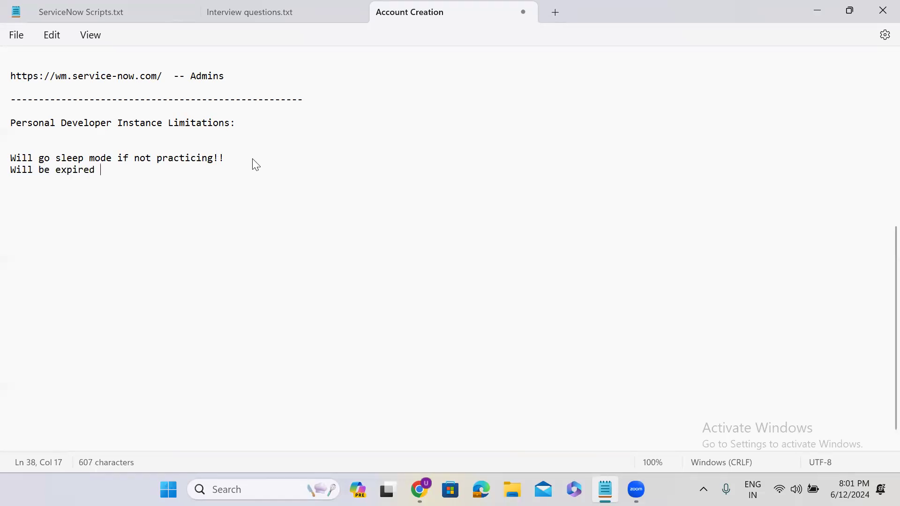
pyautogui.write(' if we are ')
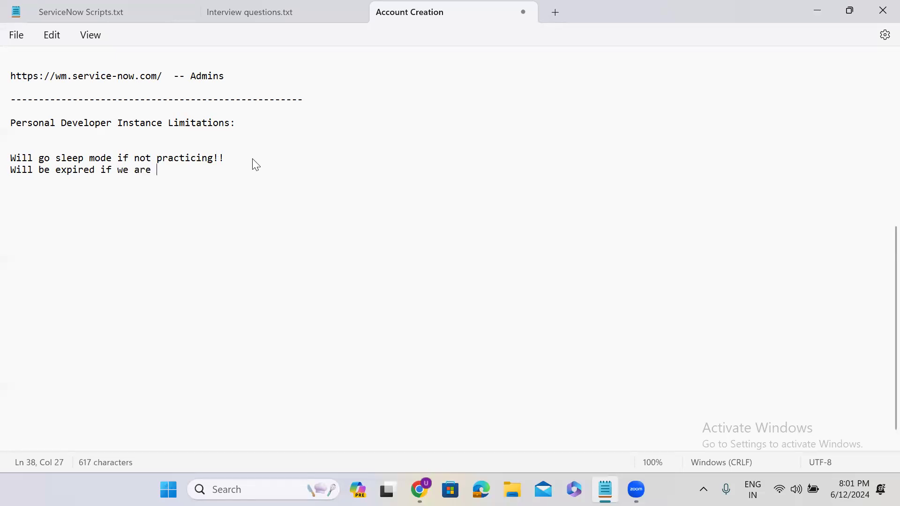
pyautogui.write('not ptac')
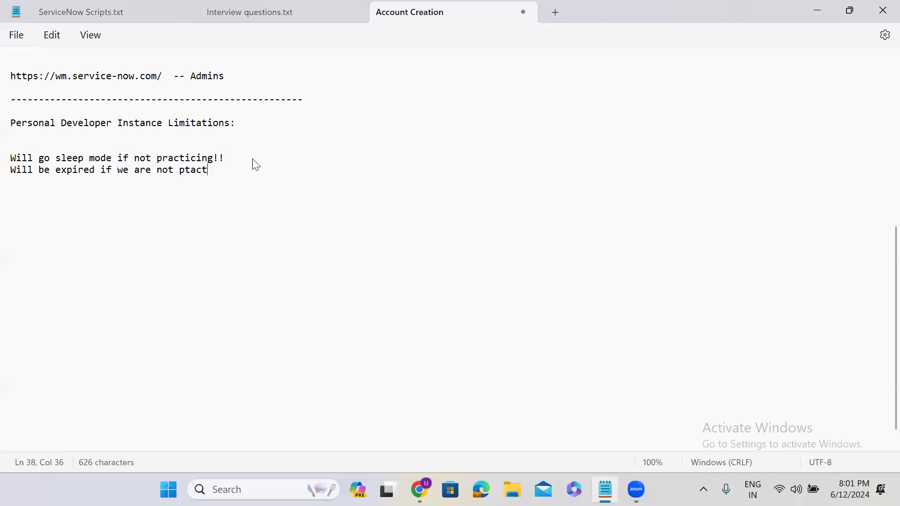
pyautogui.write('t')
pyautogui.press('BackSpace')
pyautogui.press('BackSpace')
pyautogui.press('BackSpace')
pyautogui.press('BackSpace')
pyautogui.write('racticing')
pyautogui.press('BackSpace')
pyautogui.write('g continuously for 10 days')
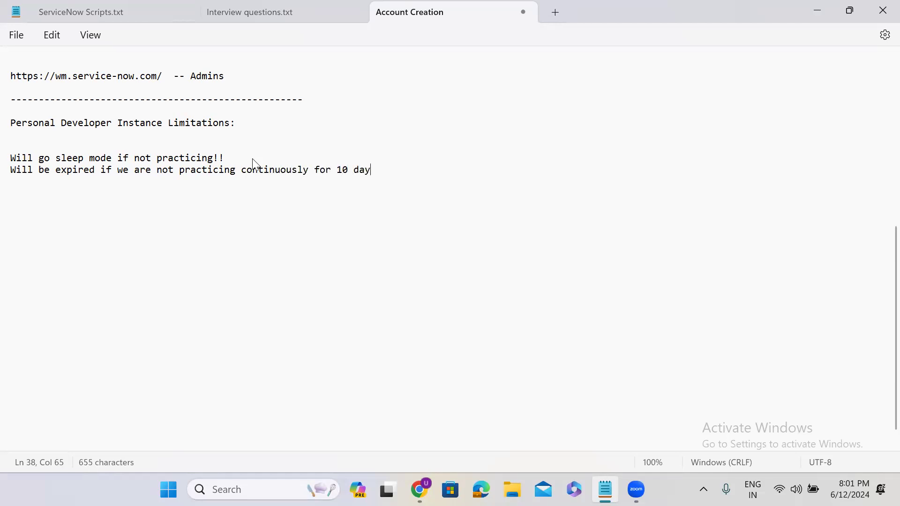
pyautogui.write('.')
pyautogui.press('Return')
pyautogui.click(385, 171)
# - Close the WM QA, wmlogin and Classic Unified Navigation tabs and dismiss the instance-ready message
pyautogui.press('Return')
pyautogui.press('Return')
pyautogui.click(817, 6)
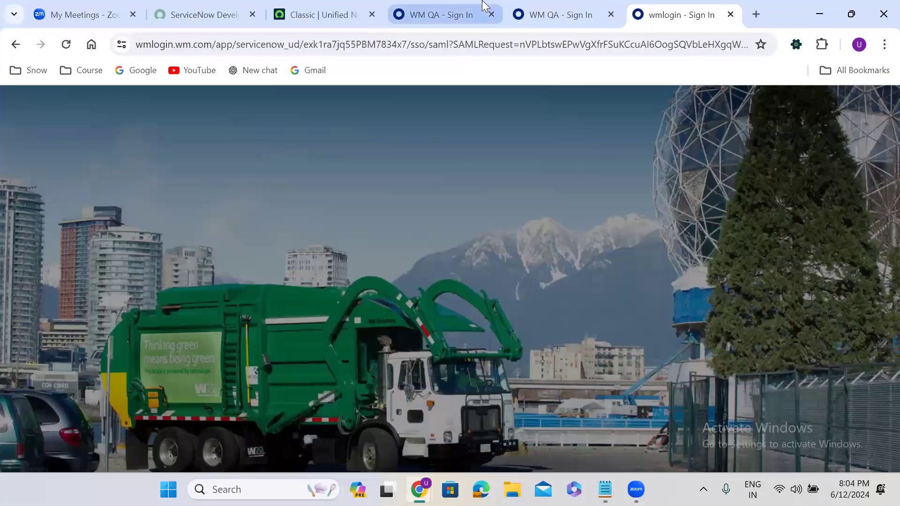
pyautogui.click(491, 14)
pyautogui.click(491, 14)
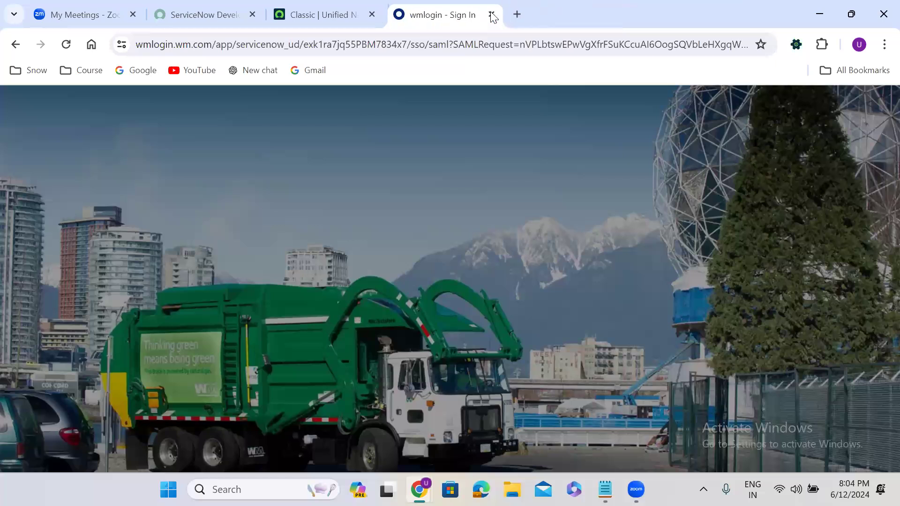
pyautogui.click(491, 15)
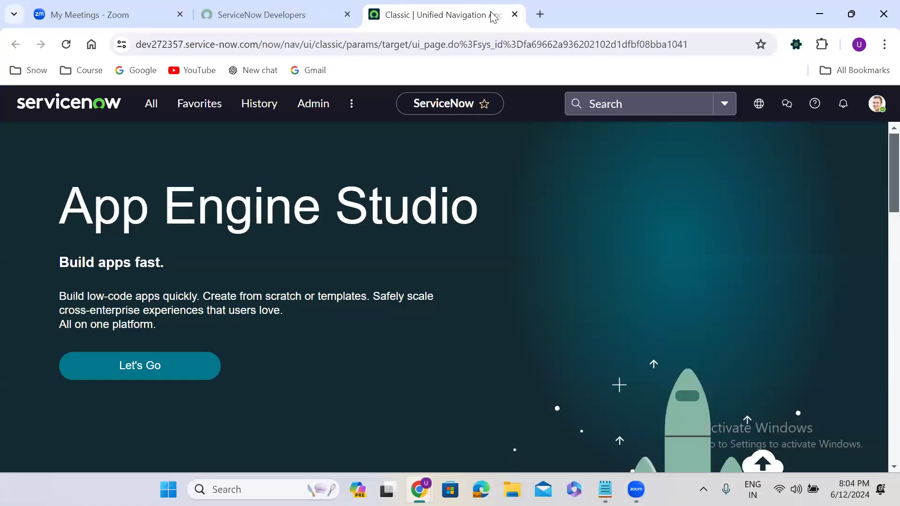
pyautogui.click(514, 15)
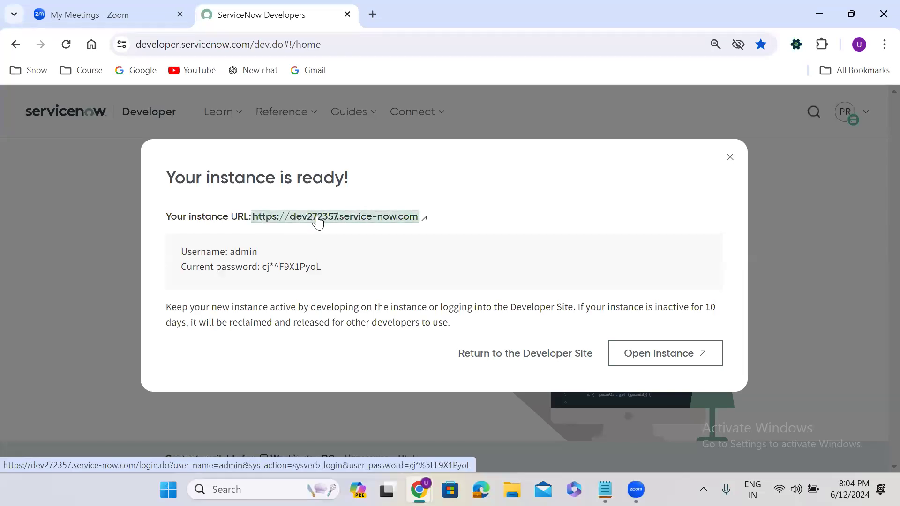
pyautogui.click(730, 158)
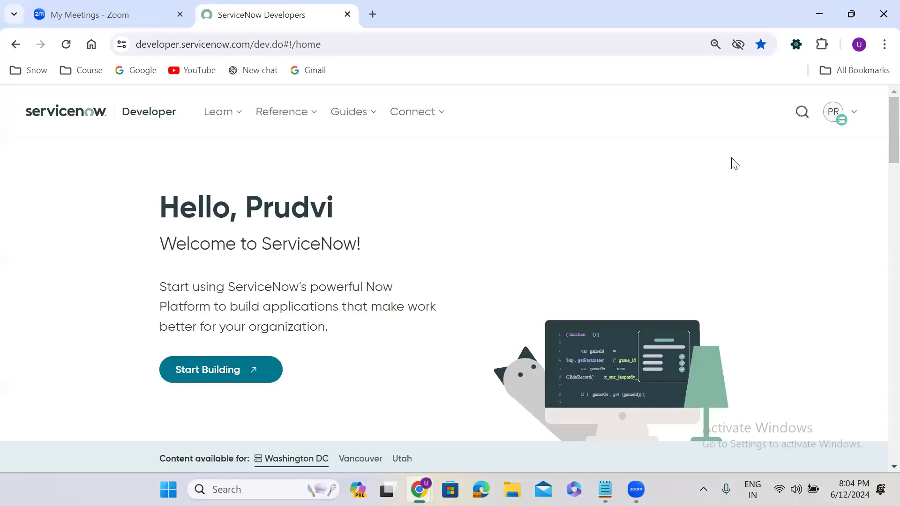
# - Show the dev272357 instance name, admin username and password, and email yourself a copy
pyautogui.click(842, 118)
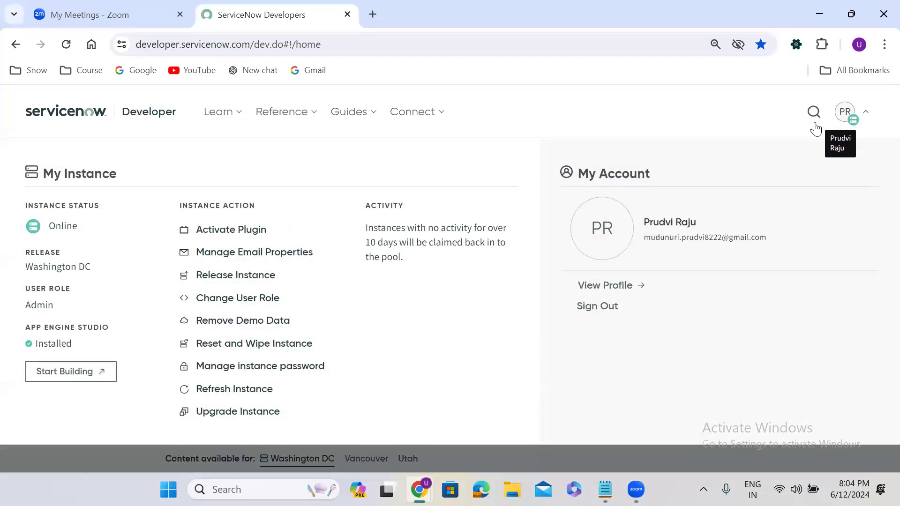
pyautogui.click(256, 367)
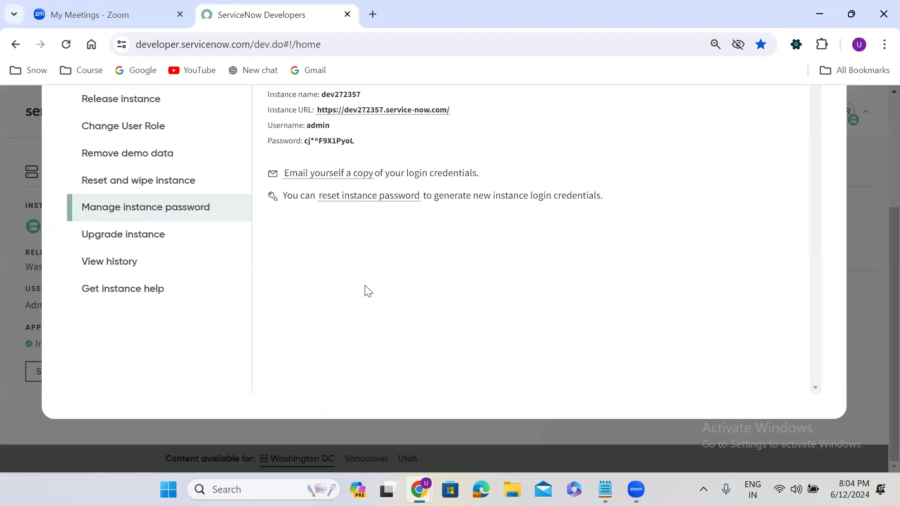
pyautogui.scroll(2, 369, 291)
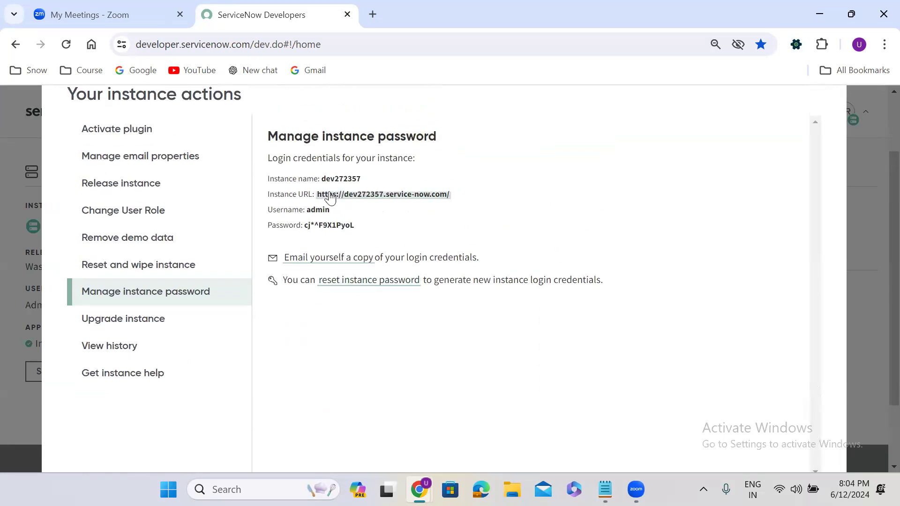
pyautogui.doubleClick(338, 180)
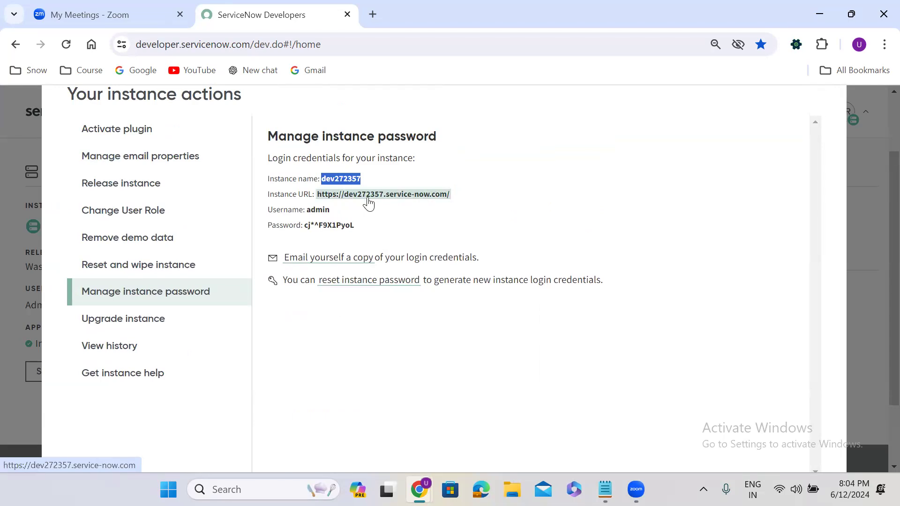
pyautogui.doubleClick(311, 209)
pyautogui.moveTo(305, 226); pyautogui.dragTo(356, 231)
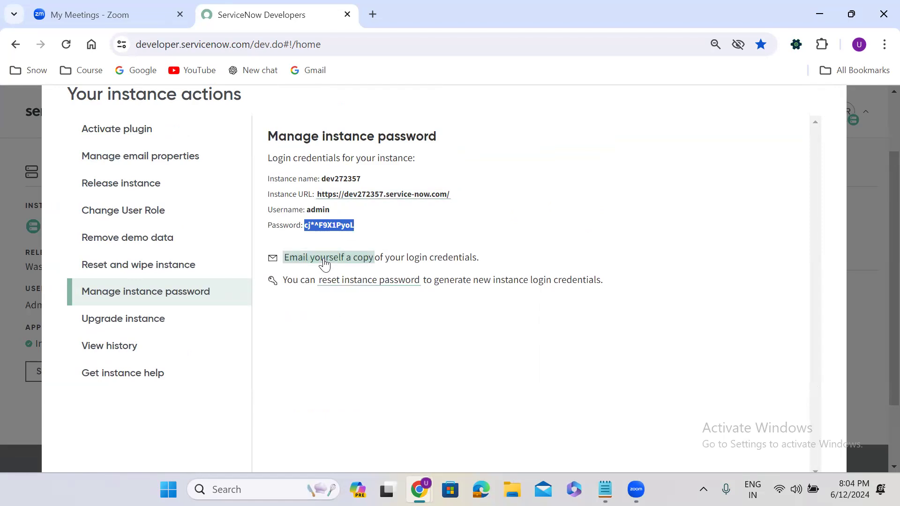
pyautogui.click(324, 259)
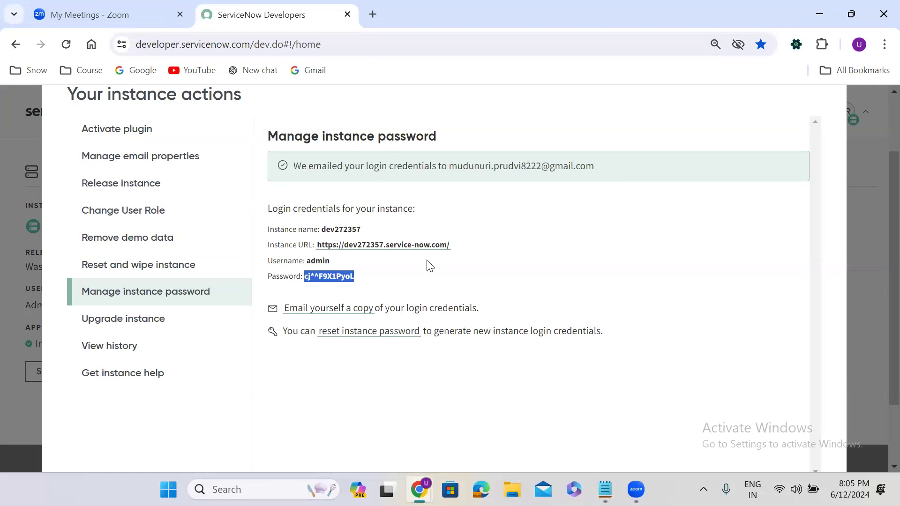
# - Copy the instance URL and load it in a new Incognito window
pyautogui.rightClick(388, 249)
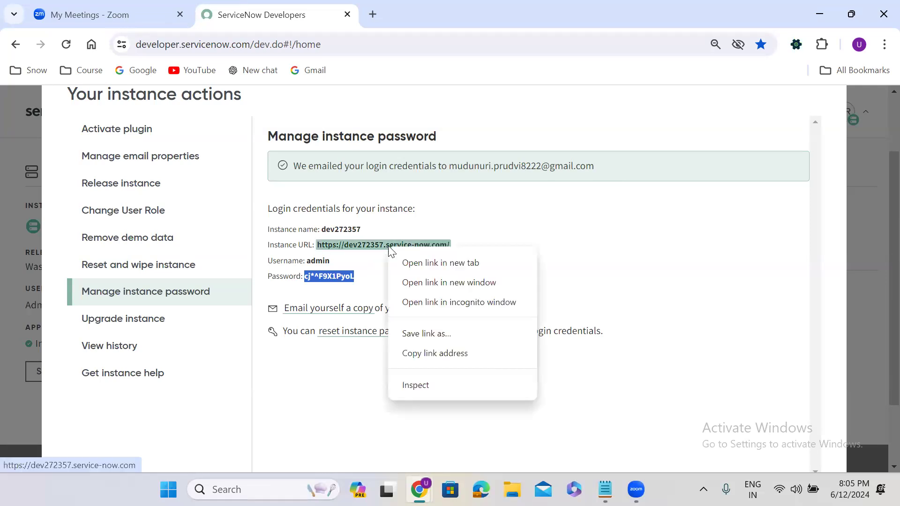
pyautogui.click(435, 353)
pyautogui.click(882, 46)
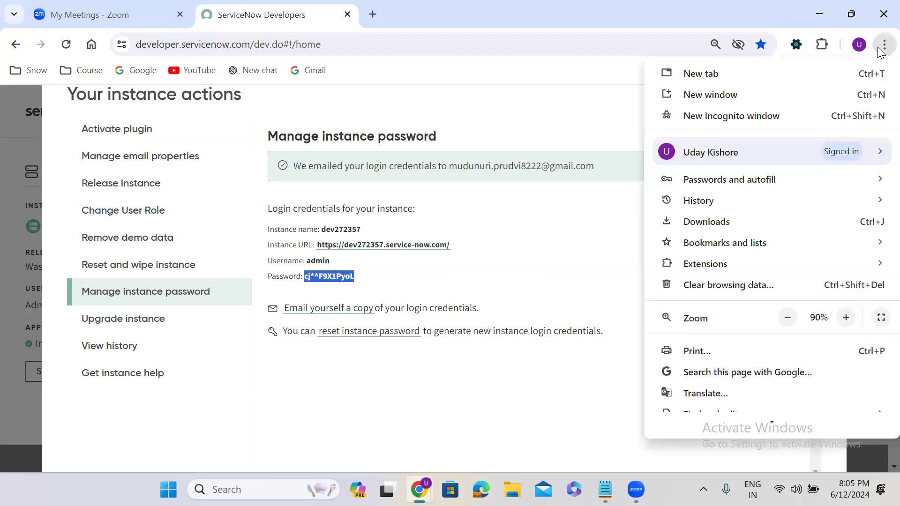
pyautogui.click(737, 122)
pyautogui.hotkey('ctrl', 'v')
pyautogui.press('Return')
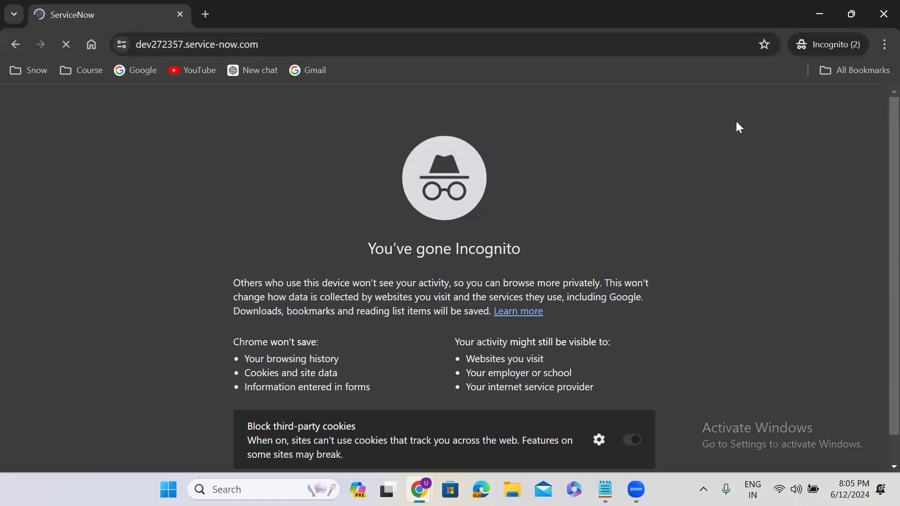
pyautogui.click(820, 16)
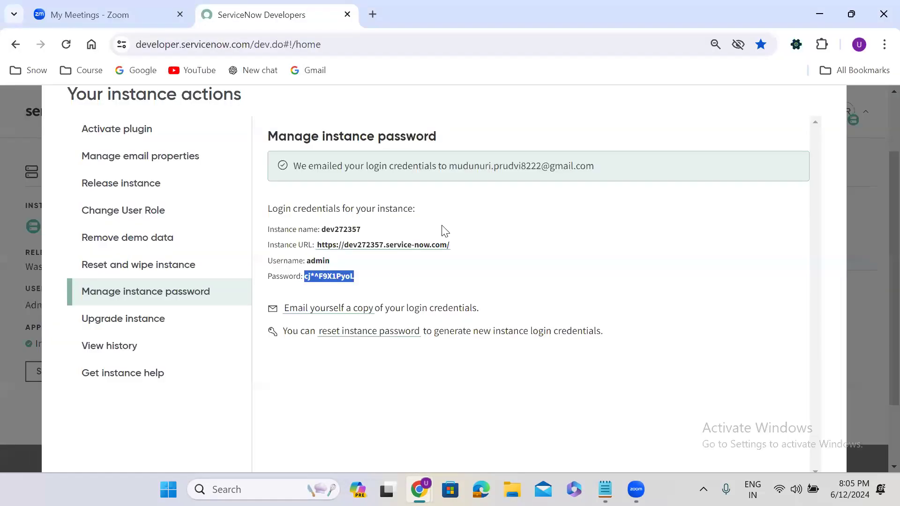
# - Copy the instance password and log in to the instance as admin
pyautogui.click(407, 268)
pyautogui.moveTo(304, 277); pyautogui.dragTo(354, 277)
pyautogui.click(351, 278)
pyautogui.moveTo(422, 487)
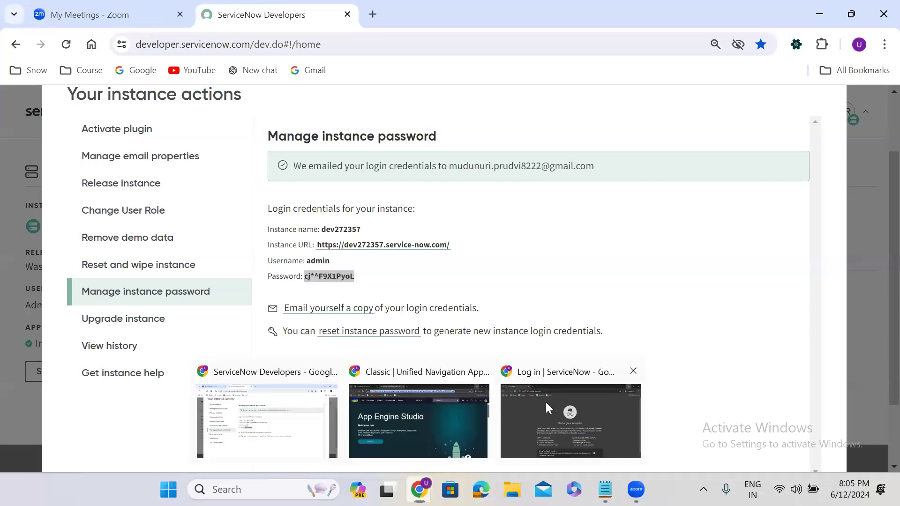
pyautogui.click(546, 402)
pyautogui.write('admin')
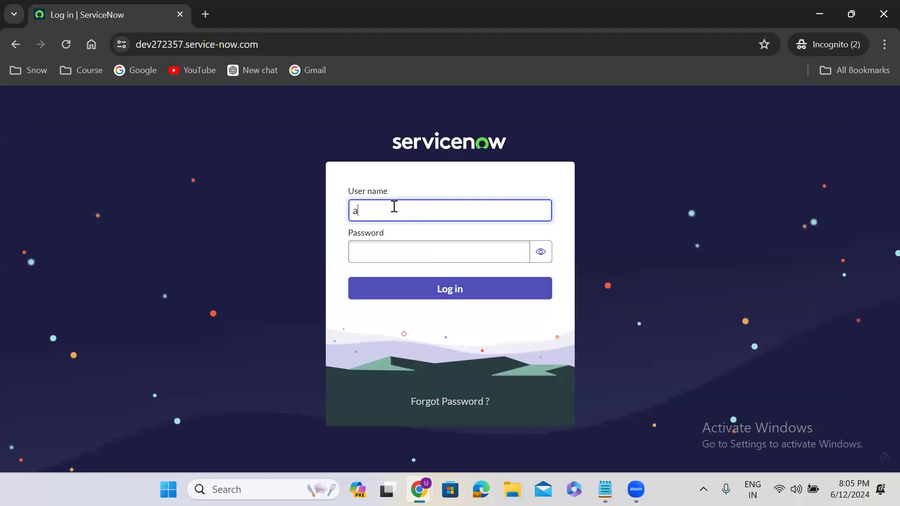
pyautogui.press('Tab')
pyautogui.hotkey('ctrl', 'v')
pyautogui.click(470, 291)
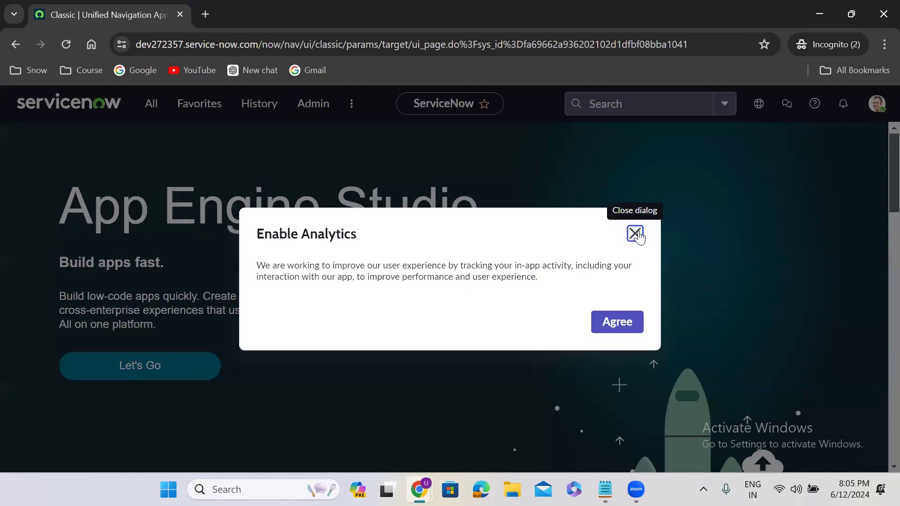
# - Dismiss the analytics notice, check the user profile menu, and minimize the instance window
pyautogui.click(636, 234)
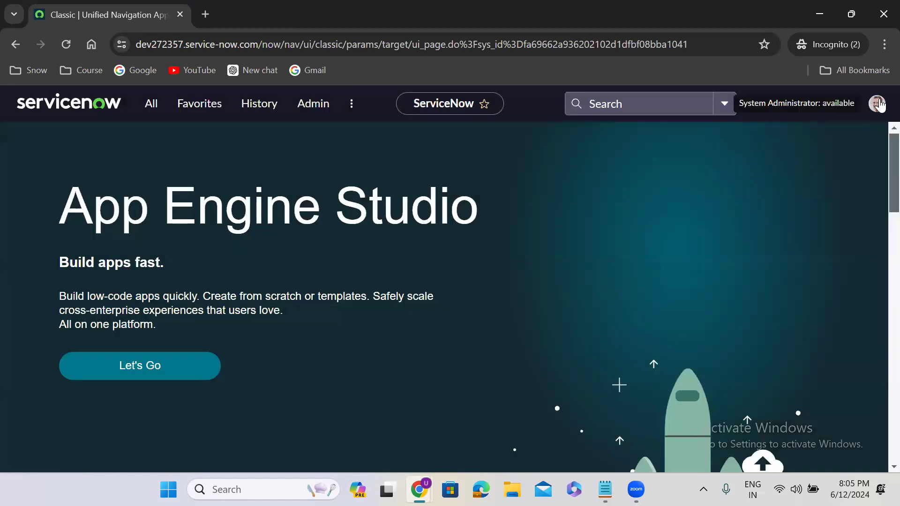
pyautogui.click(880, 105)
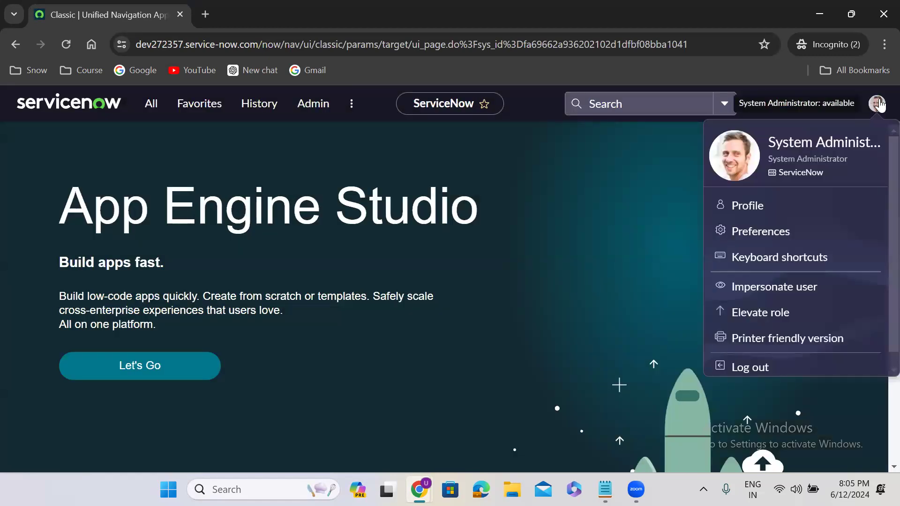
pyautogui.click(565, 196)
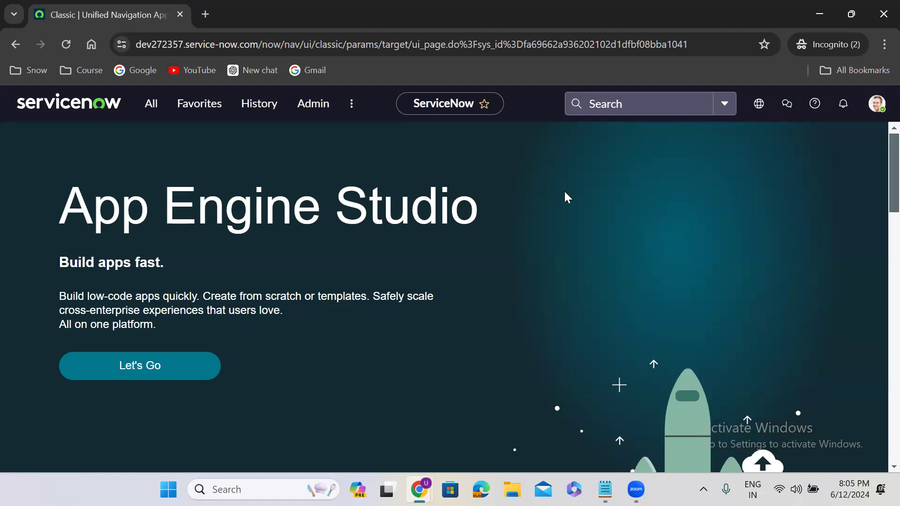
pyautogui.click(827, 8)
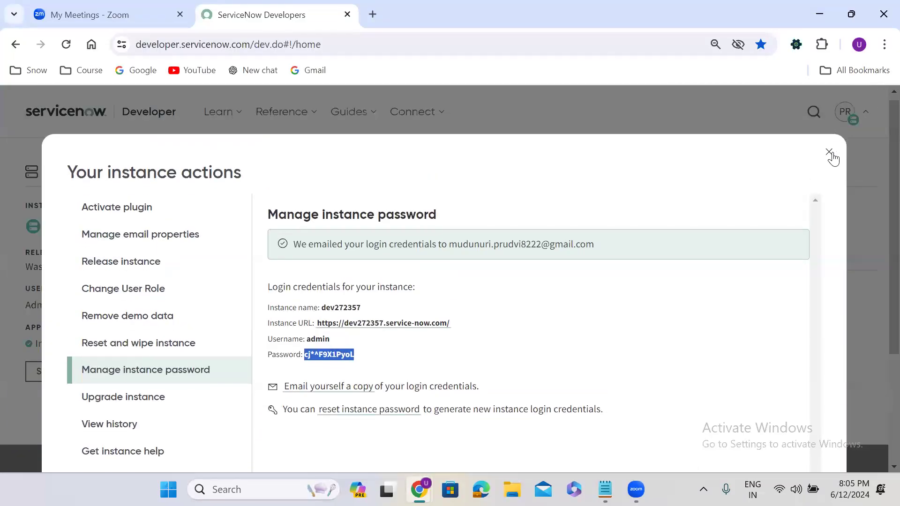
pyautogui.click(832, 156)
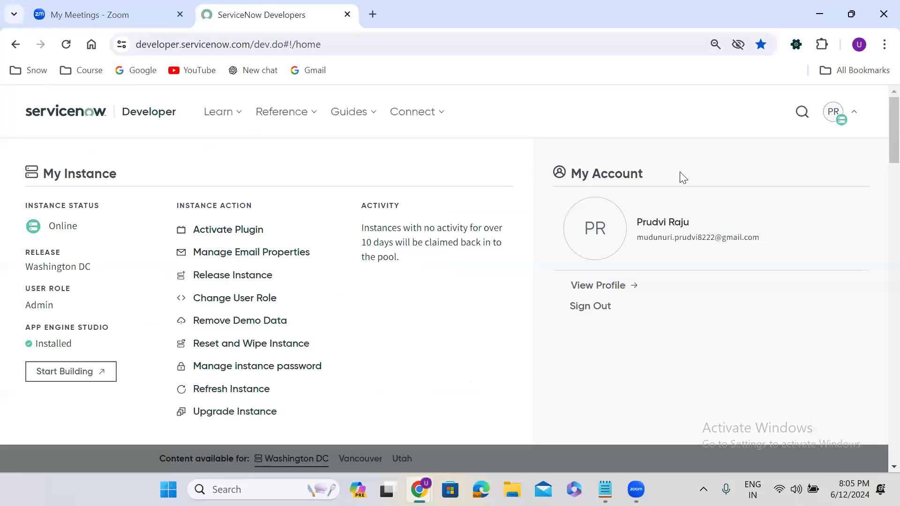
pyautogui.click(839, 119)
pyautogui.click(839, 119)
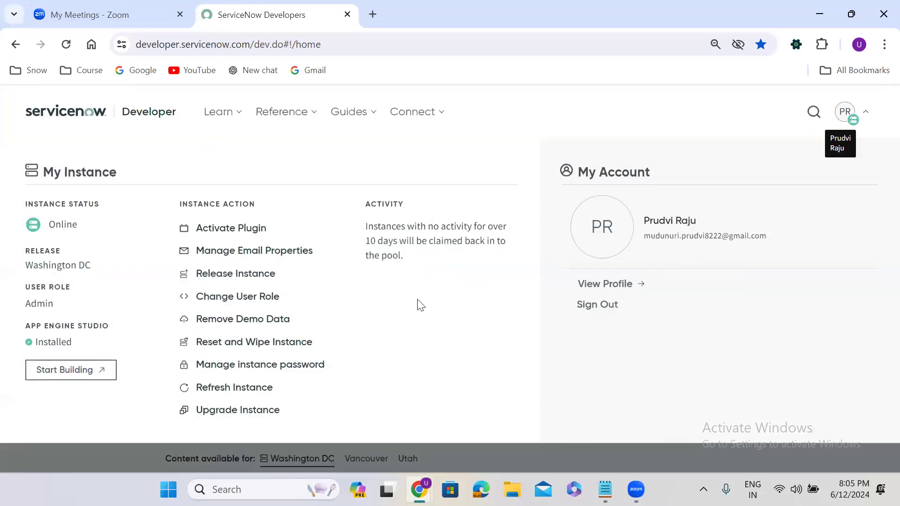
pyautogui.click(240, 368)
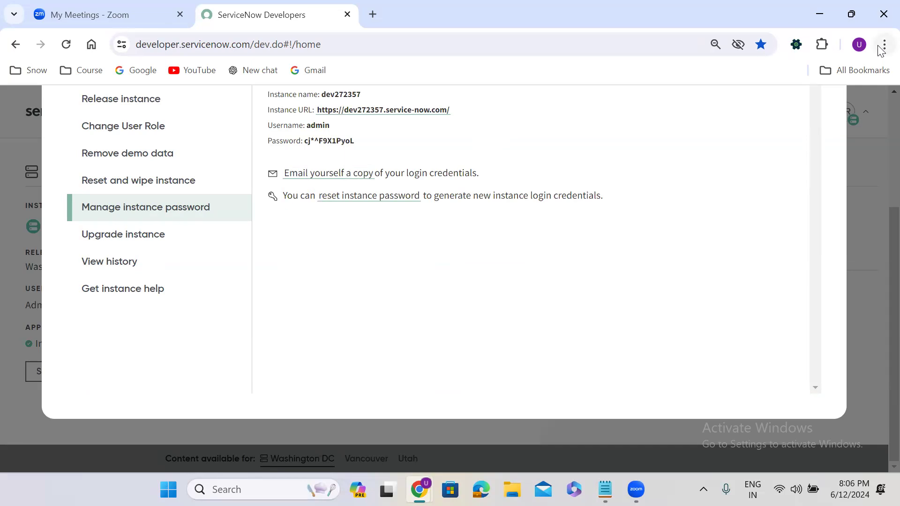
pyautogui.moveTo(422, 483)
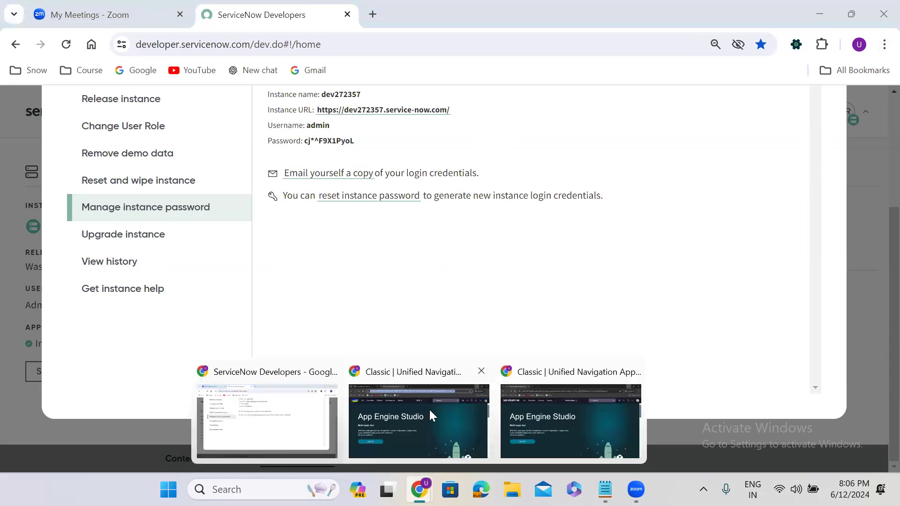
# - Log out of the dev65206 instance, sign back in as admin, then minimize its window
pyautogui.click(429, 409)
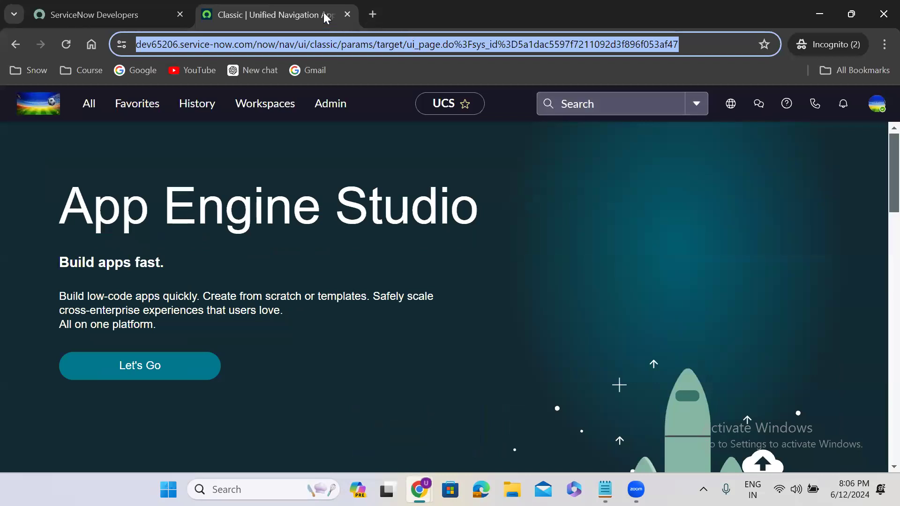
pyautogui.click(877, 105)
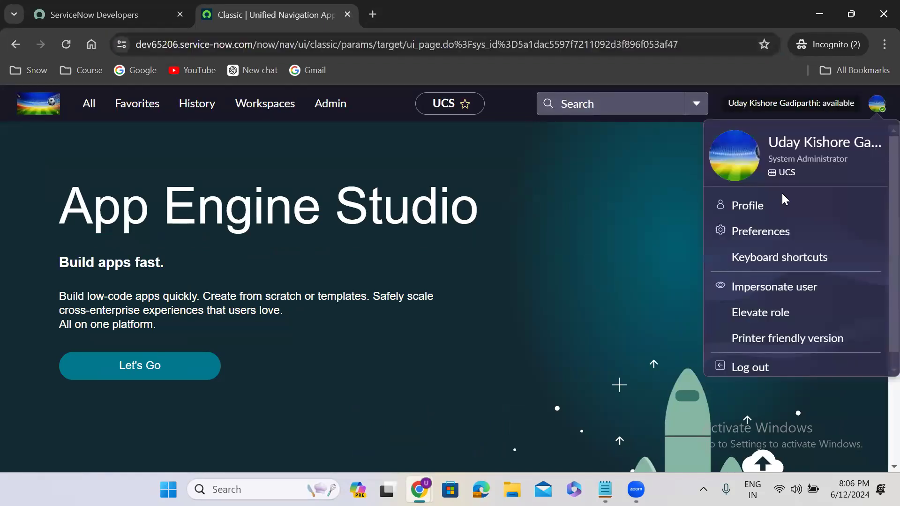
pyautogui.click(752, 368)
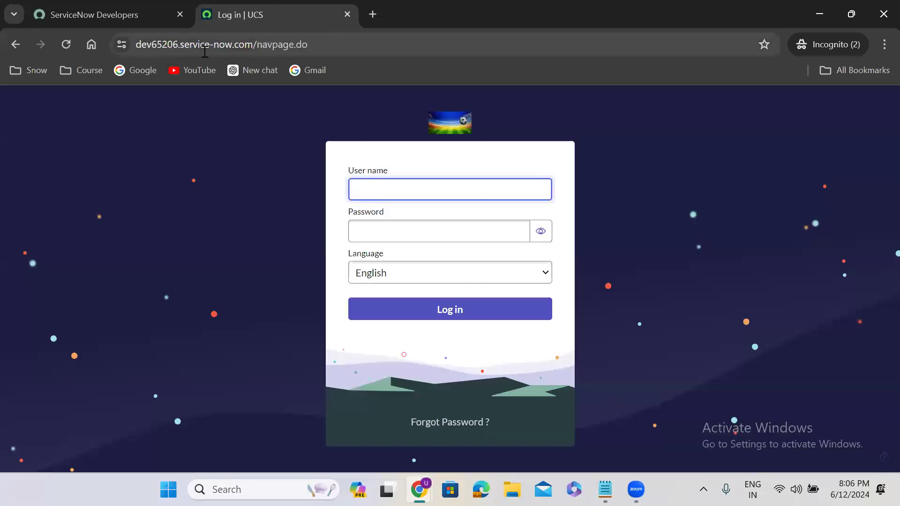
pyautogui.write('ad')
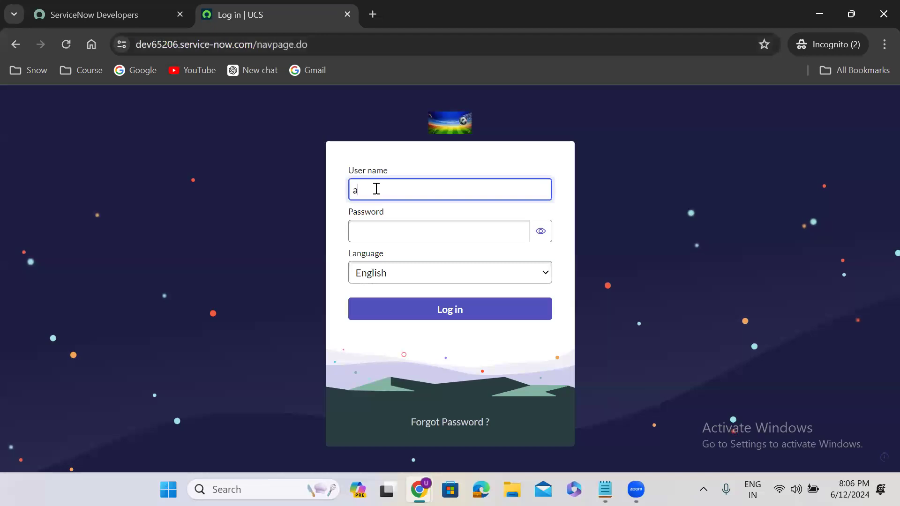
pyautogui.write('min')
pyautogui.press('Tab')
pyautogui.write('•••••••••')
pyautogui.click(442, 313)
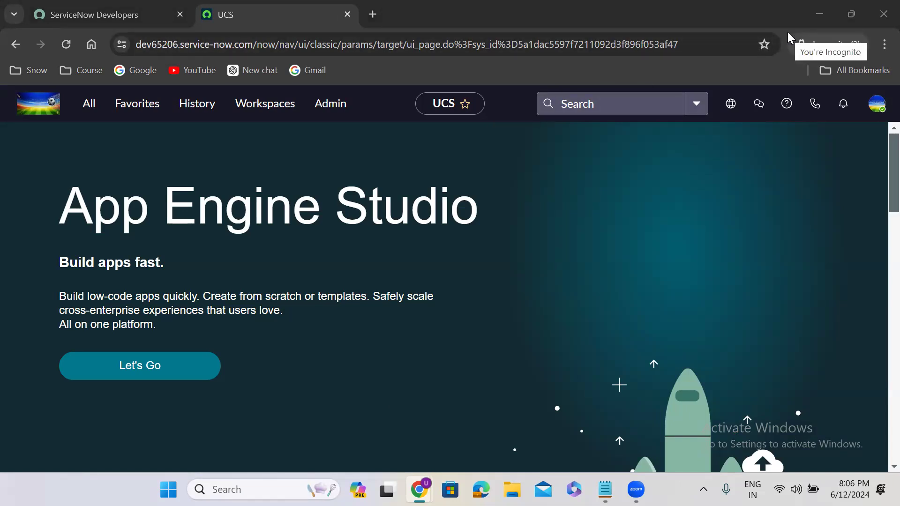
pyautogui.click(823, 16)
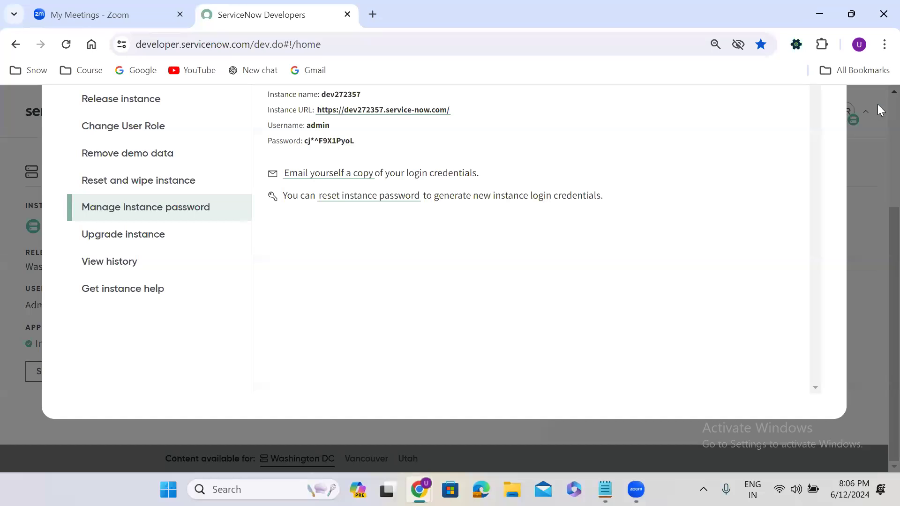
# - Review the instance login credentials, then launch the developer instance with Start Building in a new tab
pyautogui.click(828, 157)
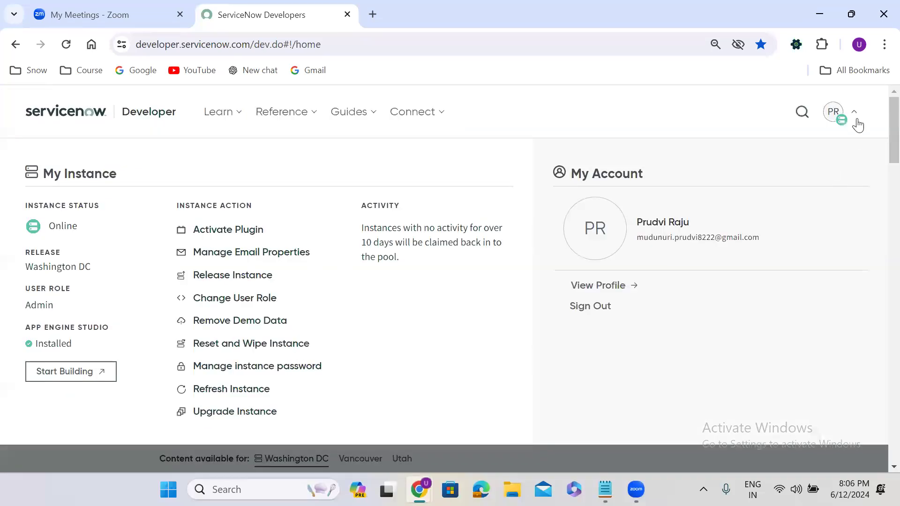
pyautogui.click(855, 117)
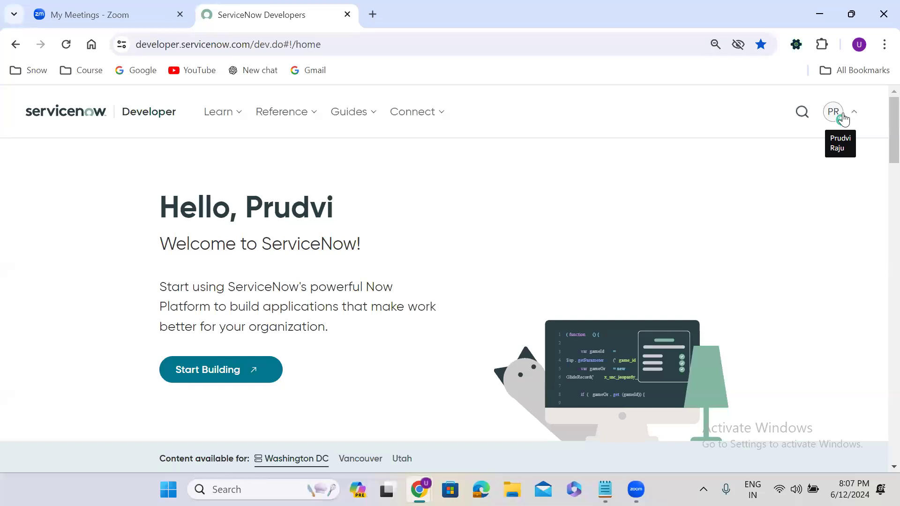
pyautogui.click(843, 117)
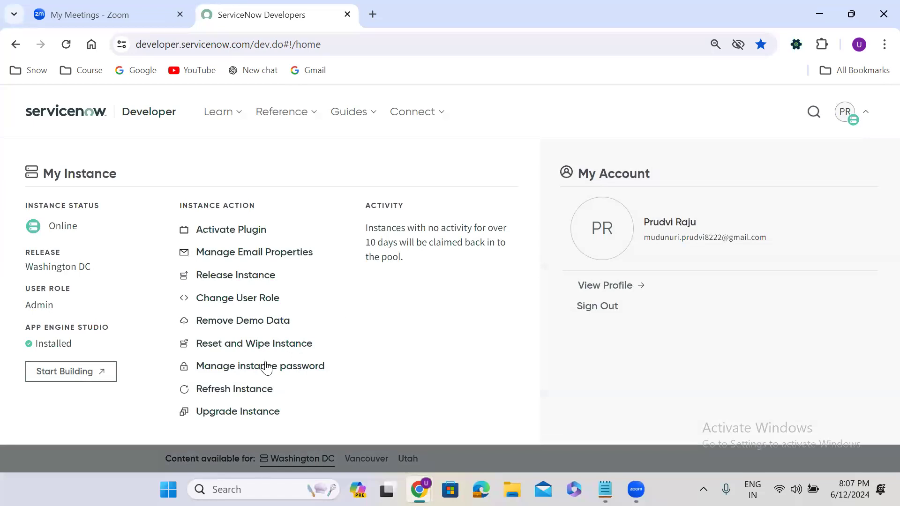
pyautogui.click(251, 368)
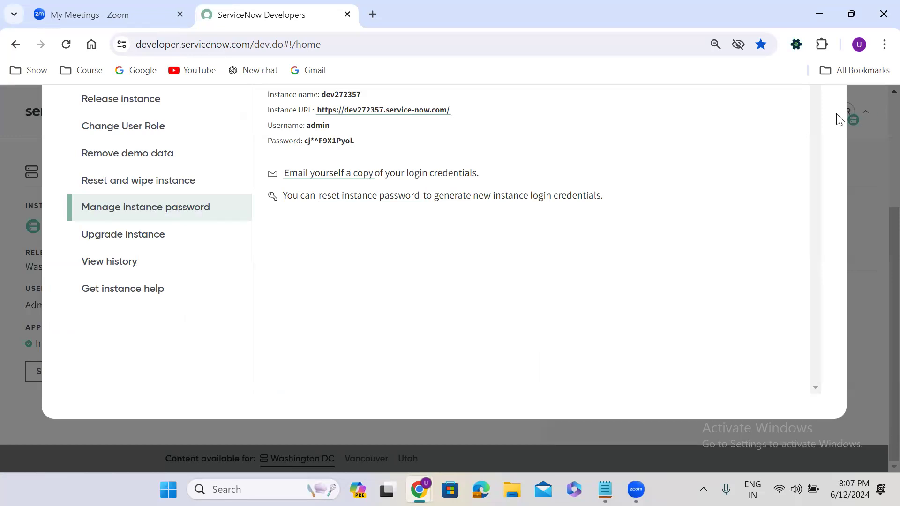
pyautogui.scroll(4, 839, 119)
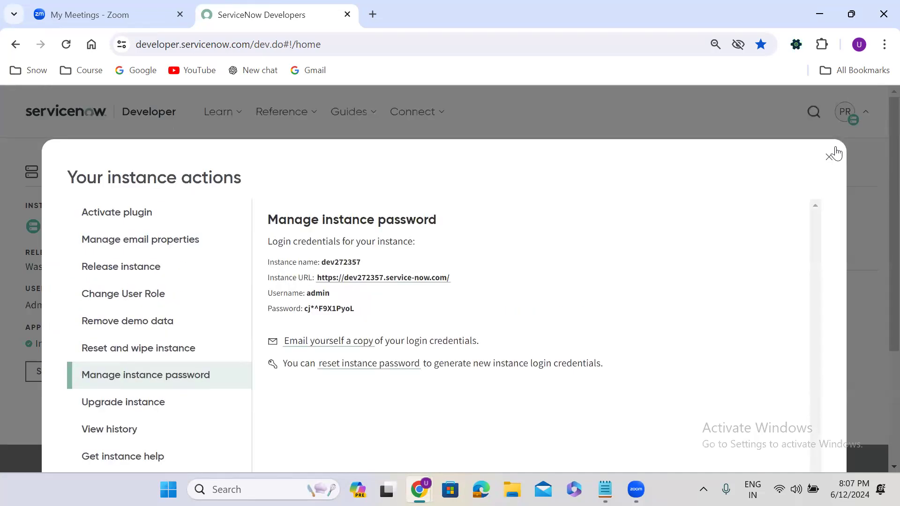
pyautogui.click(833, 154)
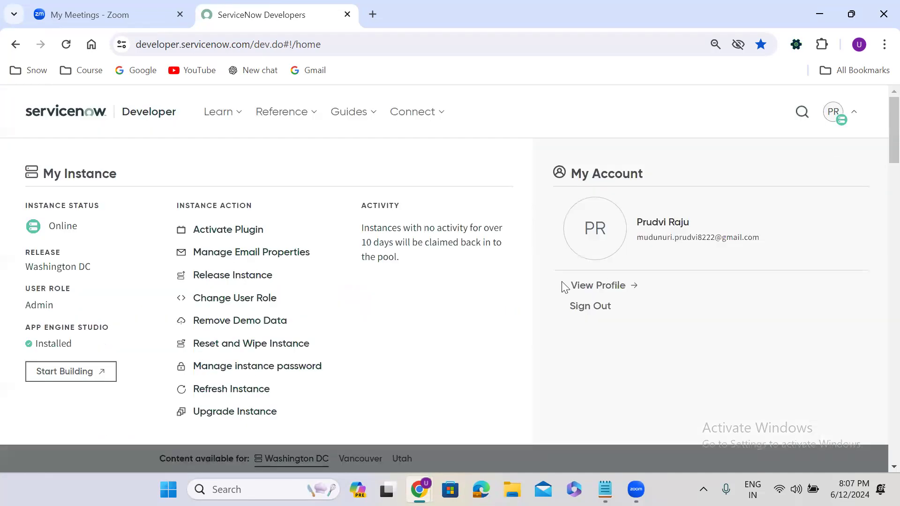
pyautogui.click(839, 118)
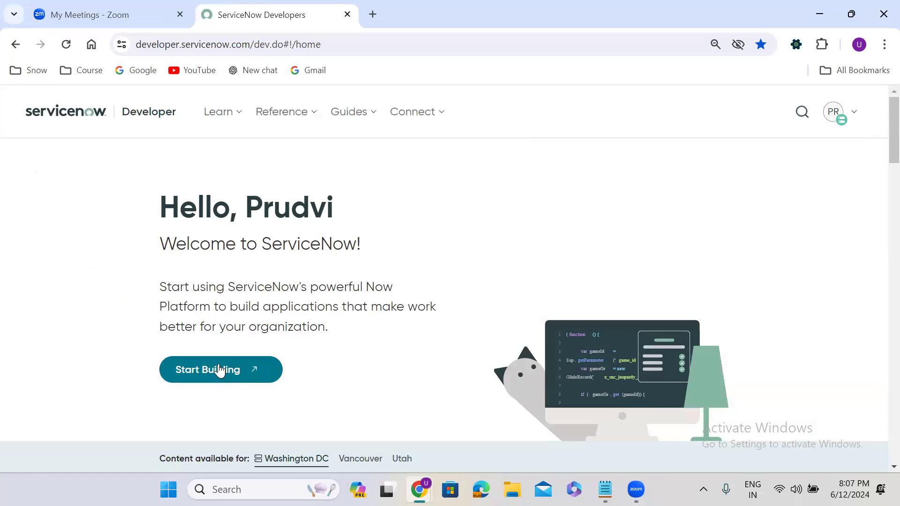
pyautogui.click(219, 370)
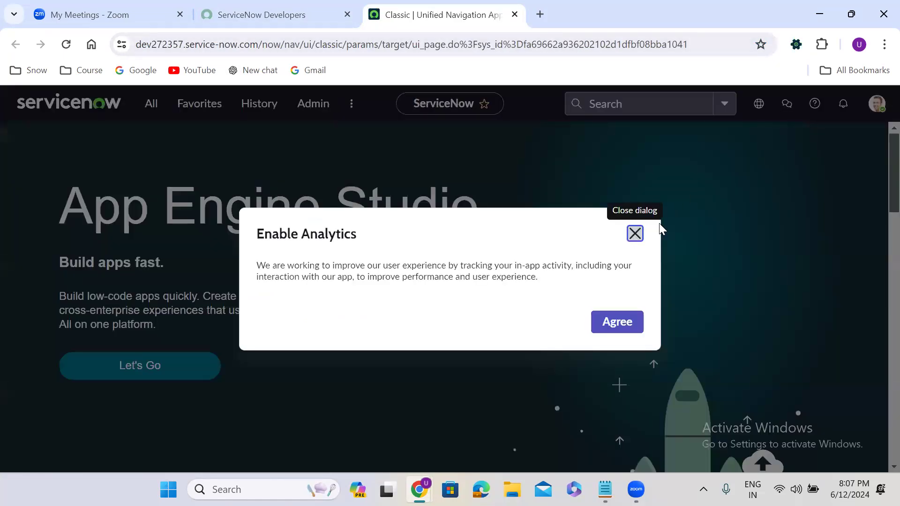
pyautogui.click(660, 226)
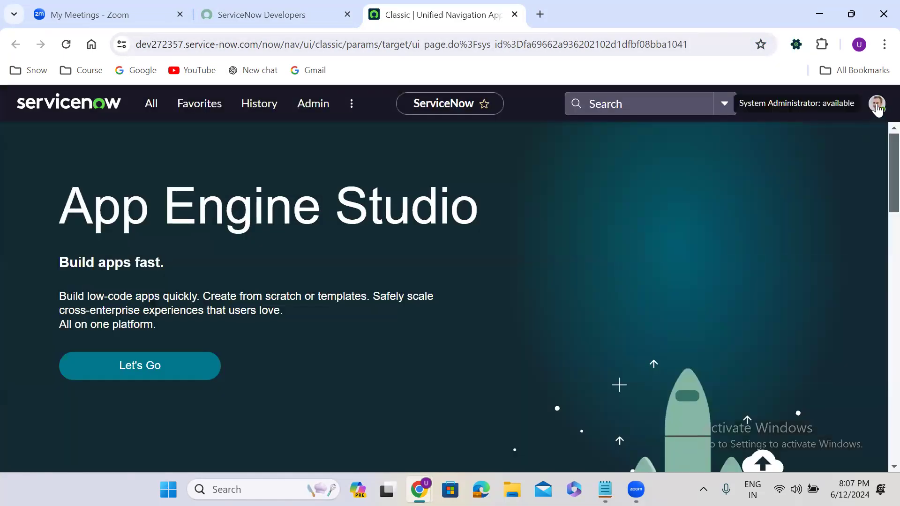
pyautogui.click(877, 107)
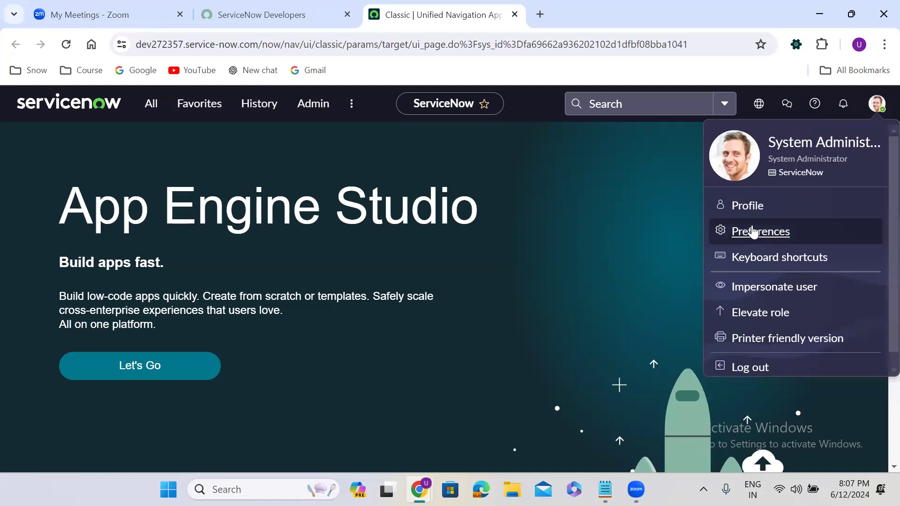
pyautogui.click(746, 207)
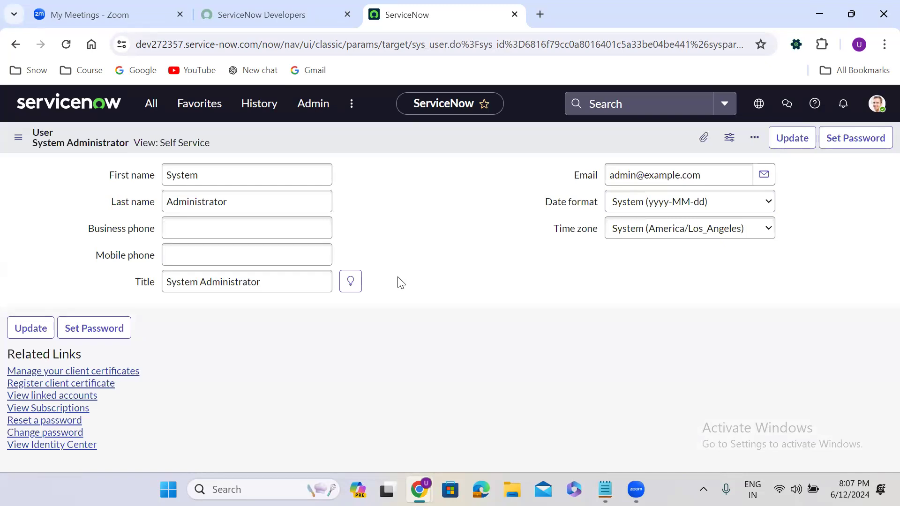
pyautogui.click(36, 434)
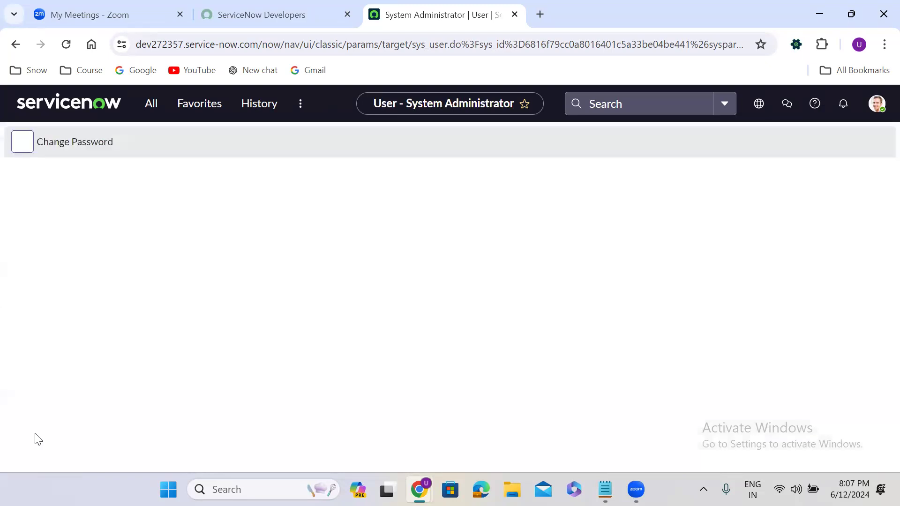
# - Copy the current instance password from Manage instance password into the Old password field
pyautogui.click(274, 13)
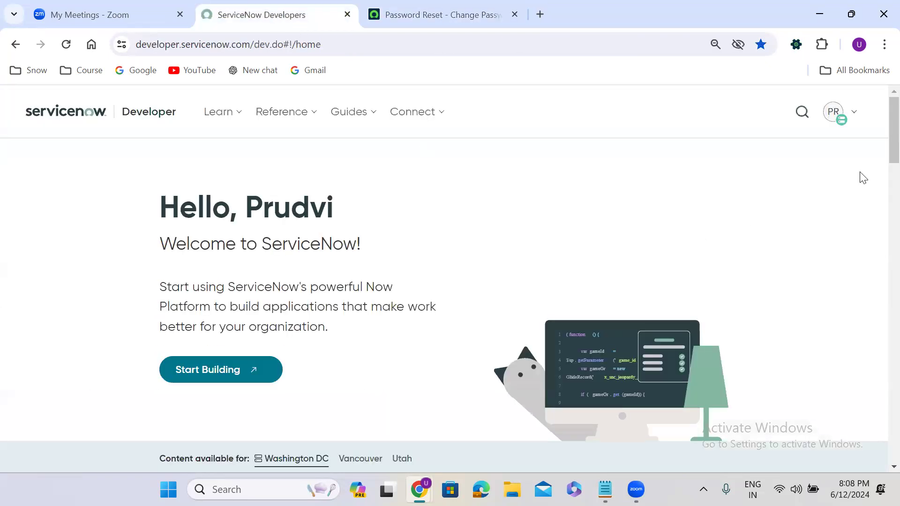
pyautogui.click(843, 116)
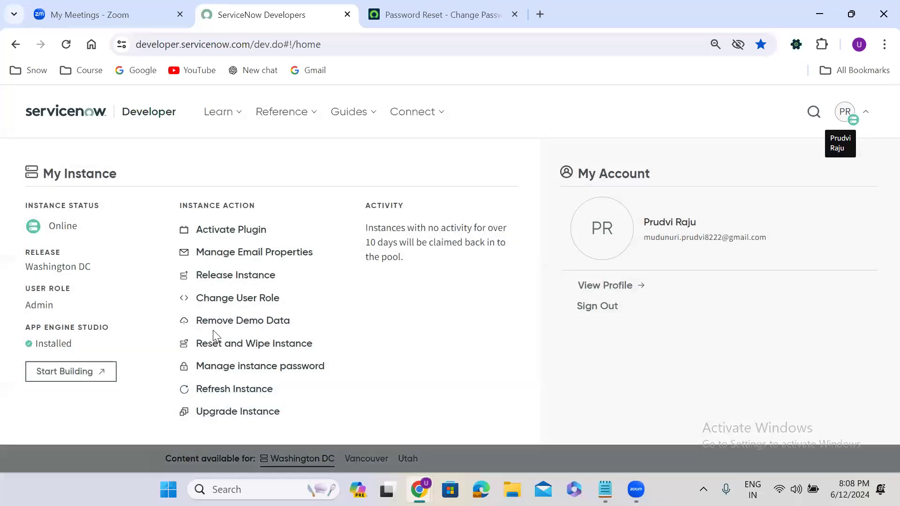
pyautogui.click(257, 364)
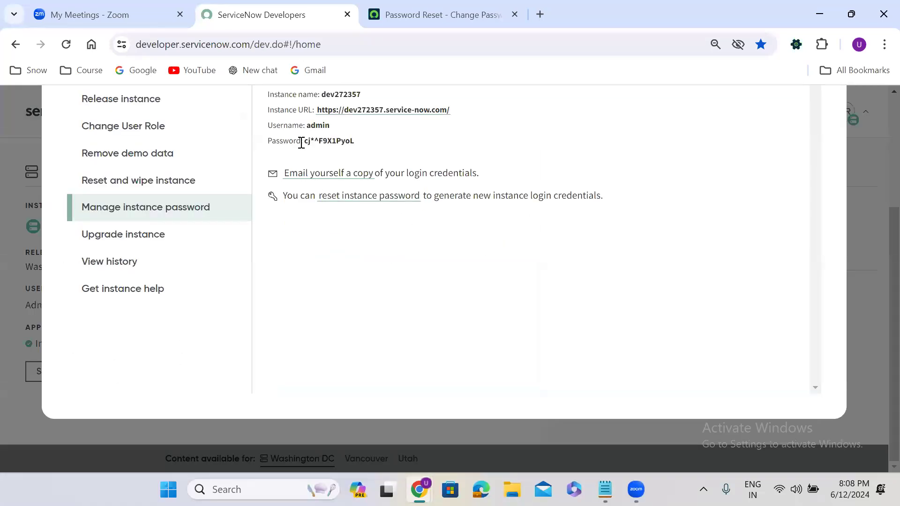
pyautogui.moveTo(304, 140); pyautogui.dragTo(368, 147)
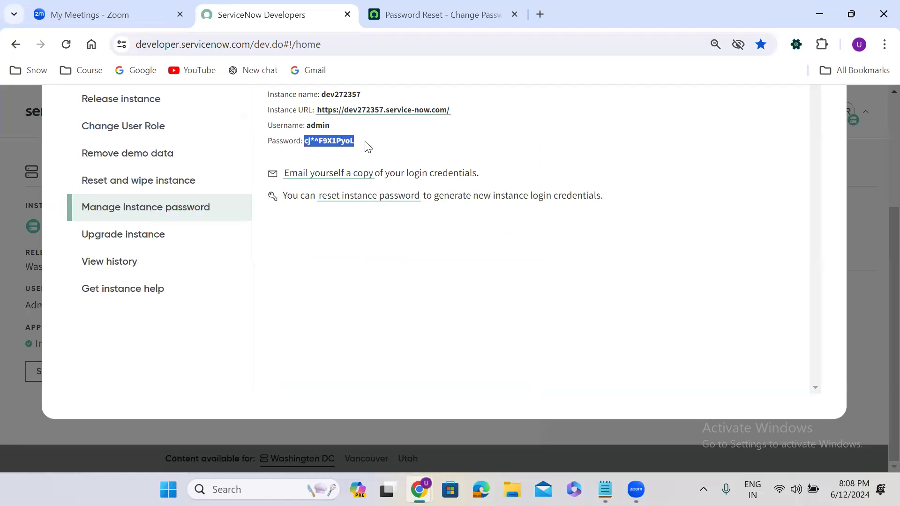
pyautogui.click(426, 14)
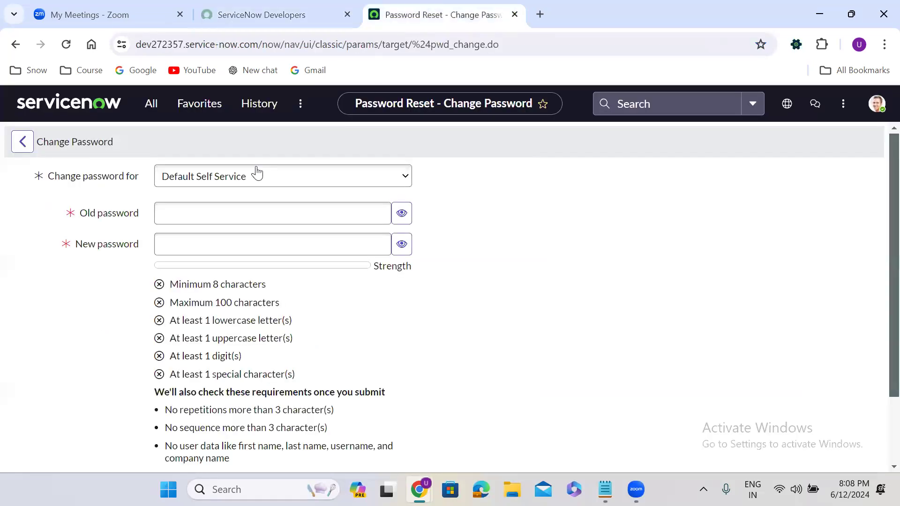
pyautogui.click(196, 213)
pyautogui.hotkey('ctrl', 'v')
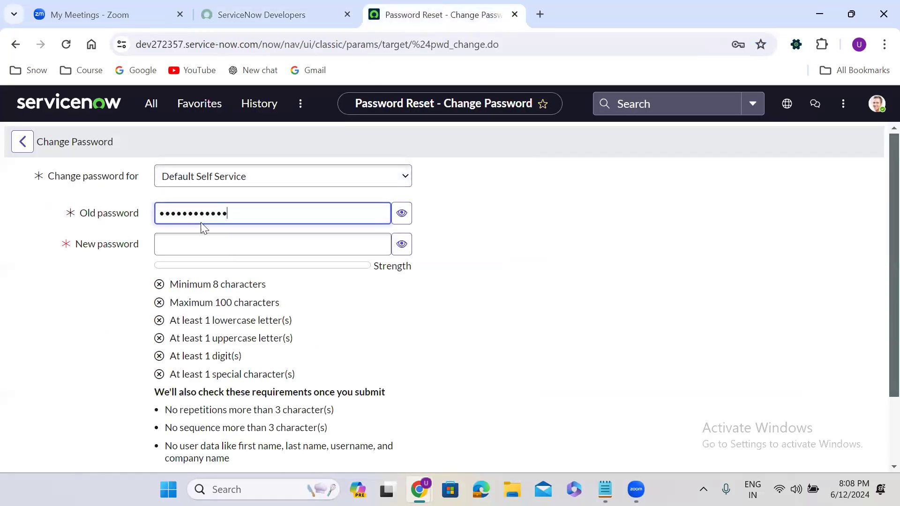
# - Enter and retype a new admin password, then submit the password change
pyautogui.click(210, 252)
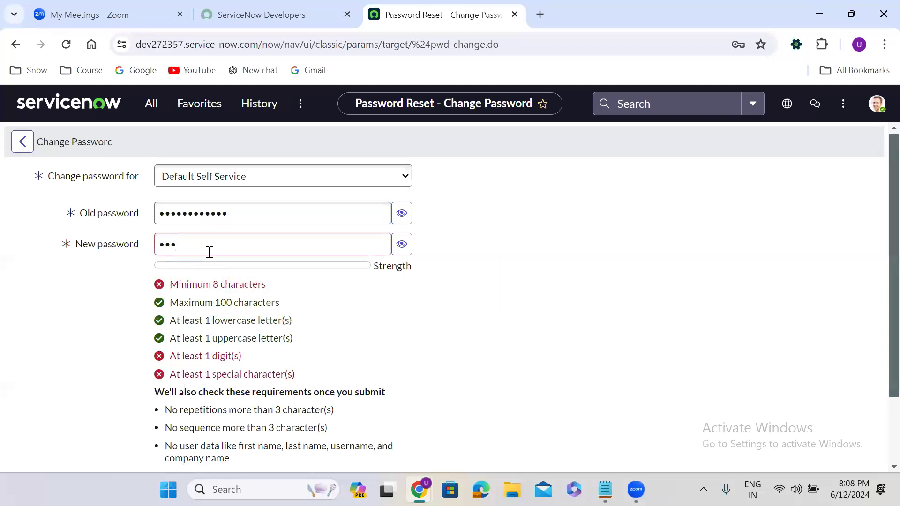
pyautogui.click(402, 252)
pyautogui.click(402, 250)
pyautogui.click(402, 250)
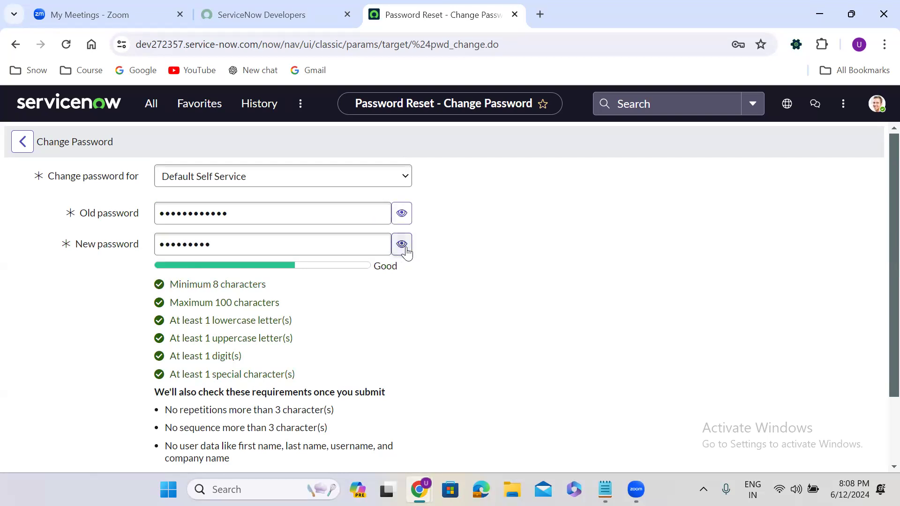
pyautogui.scroll(-2, 496, 293)
pyautogui.scroll(-1, 496, 293)
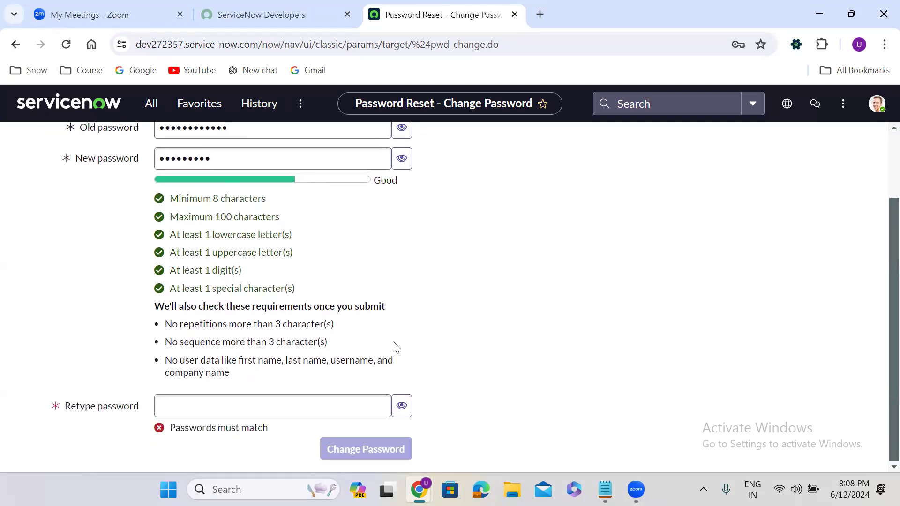
pyautogui.click(256, 401)
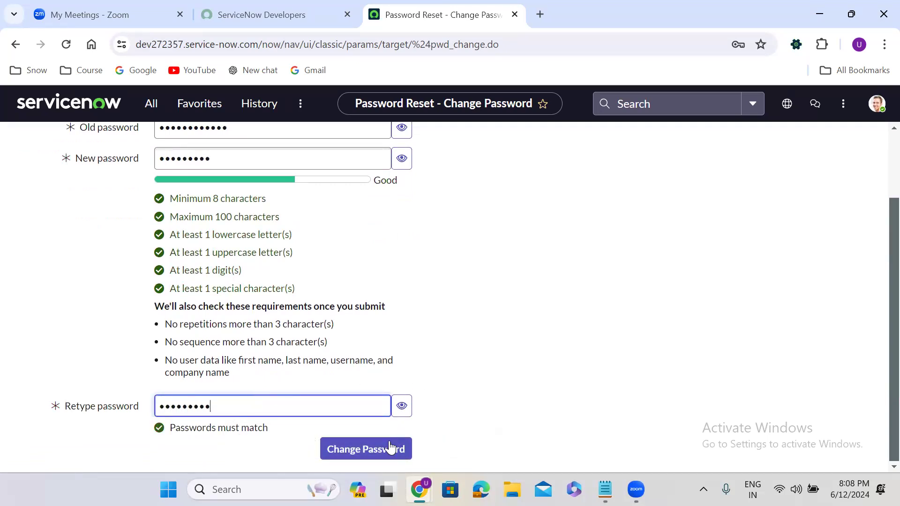
pyautogui.click(387, 449)
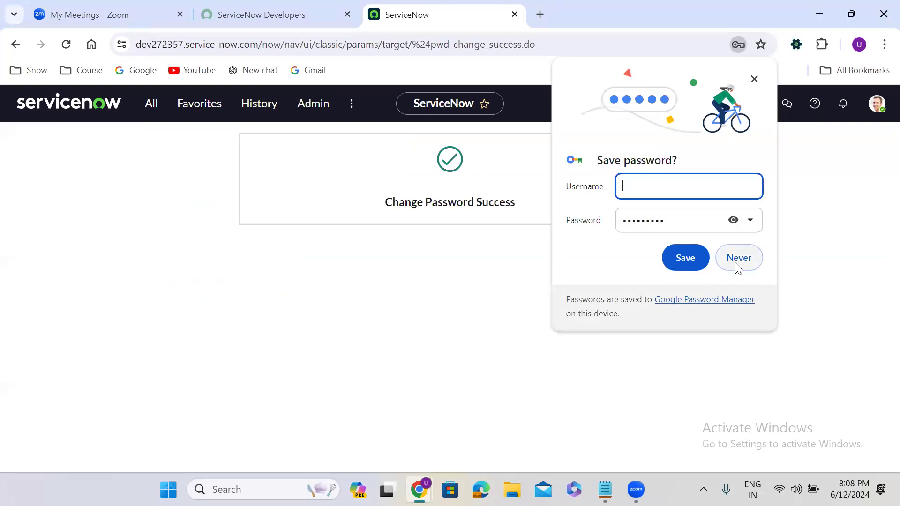
# - Decline saving the password in the browser and log out of the instance
pyautogui.click(737, 262)
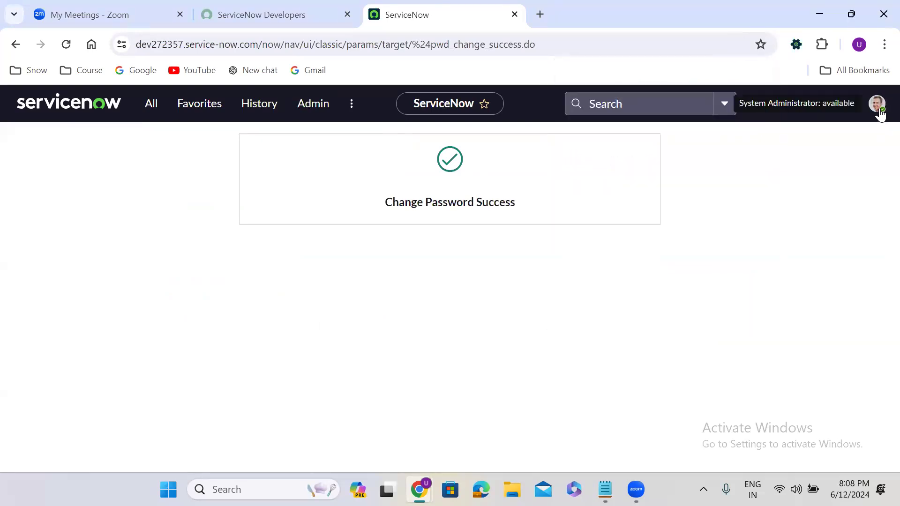
pyautogui.click(878, 105)
pyautogui.click(757, 368)
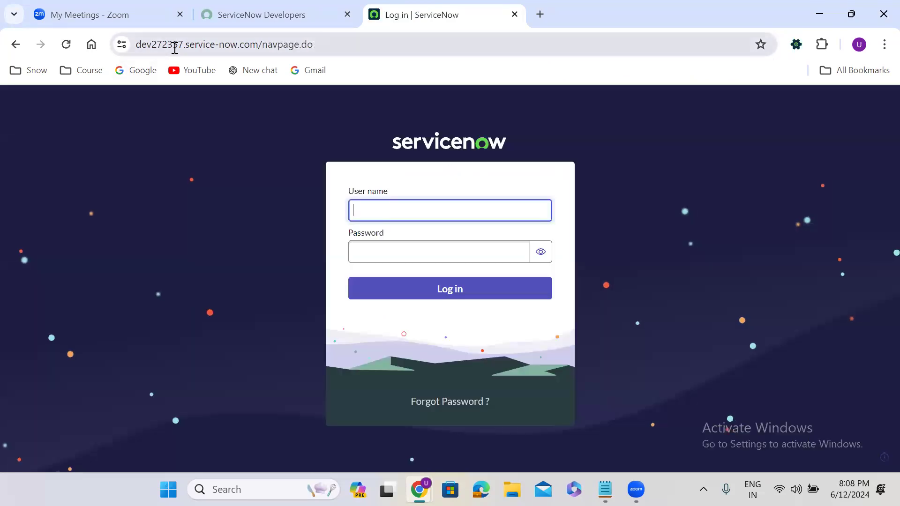
# - Sign in as admin with the new password and dismiss the Enable Analytics prompt
pyautogui.write('admin')
pyautogui.press('Tab')
pyautogui.write('*********')
pyautogui.click(453, 288)
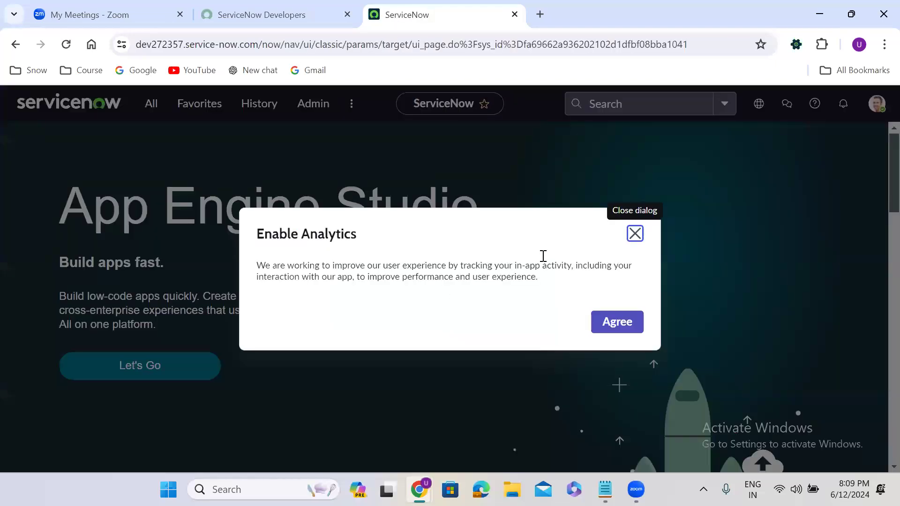
pyautogui.click(634, 233)
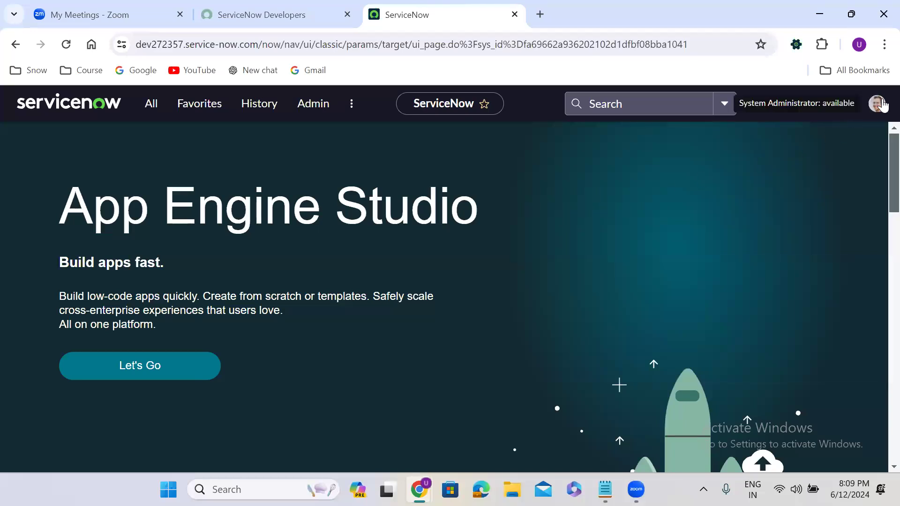
pyautogui.click(877, 103)
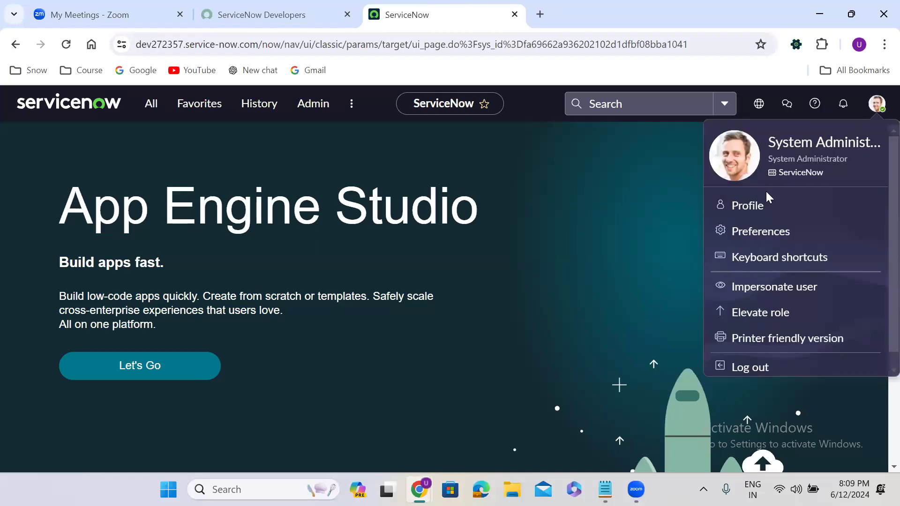
# - Replace the admin profile's first and last name with a personal name and save the record
pyautogui.click(748, 206)
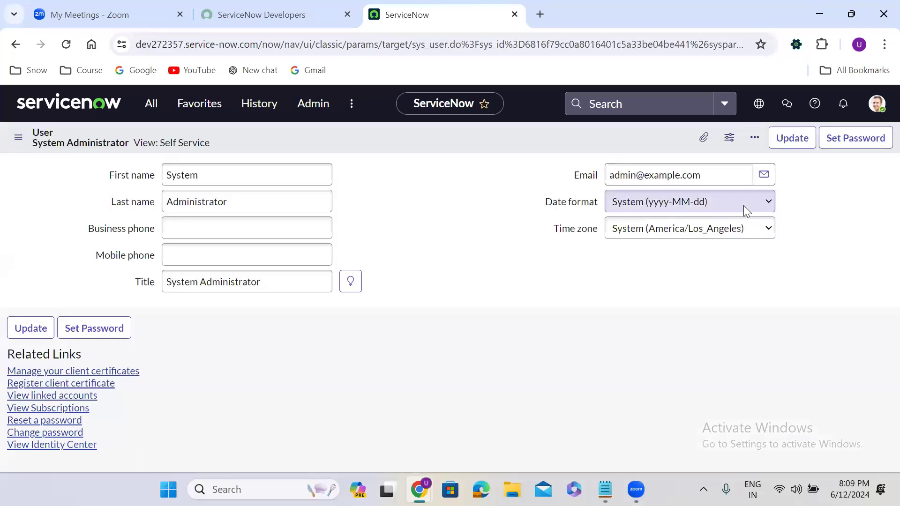
pyautogui.press('BackSpace')
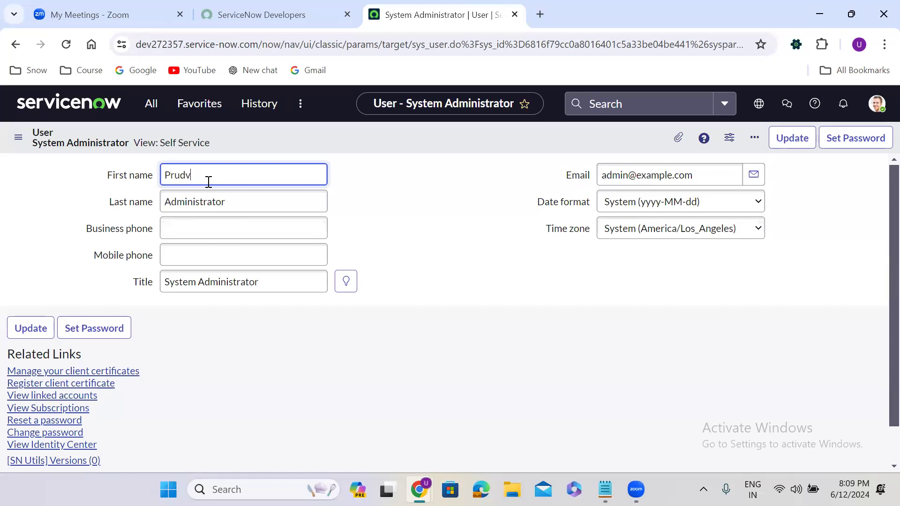
pyautogui.doubleClick(214, 201)
pyautogui.press('BackSpace')
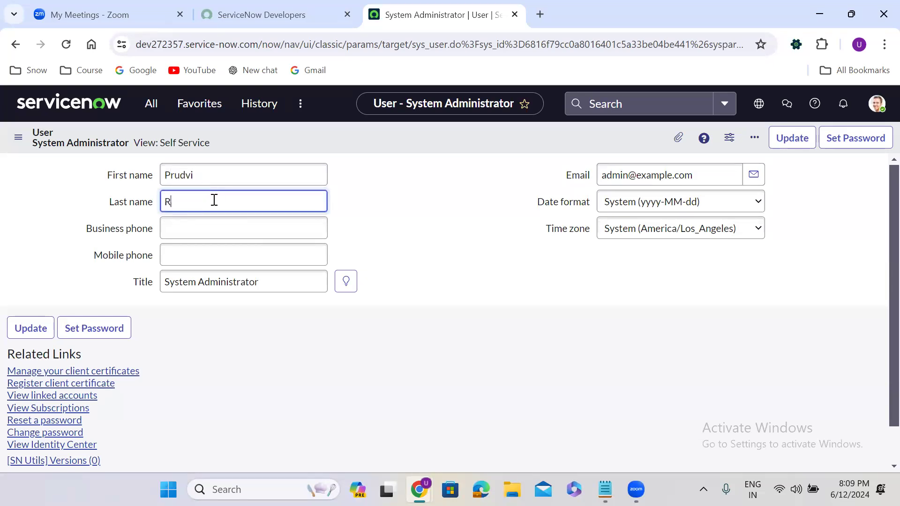
pyautogui.rightClick(437, 129)
pyautogui.click(466, 138)
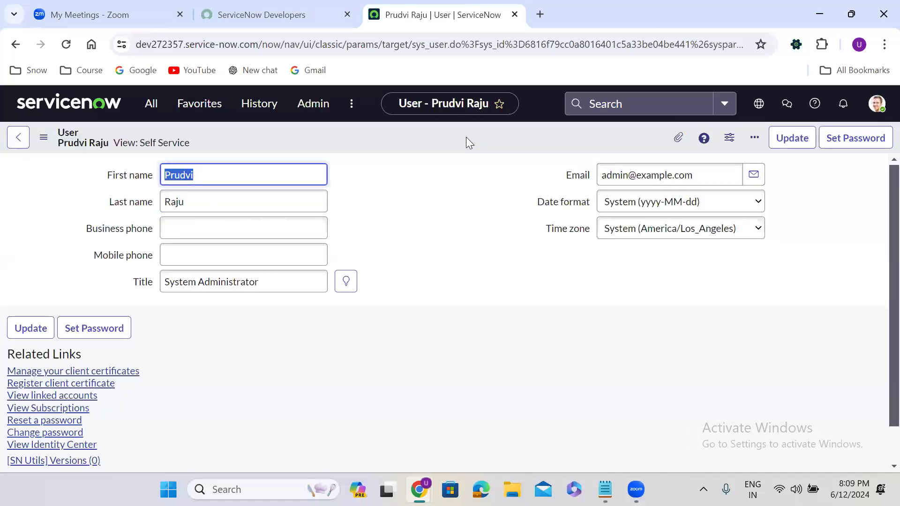
pyautogui.click(872, 104)
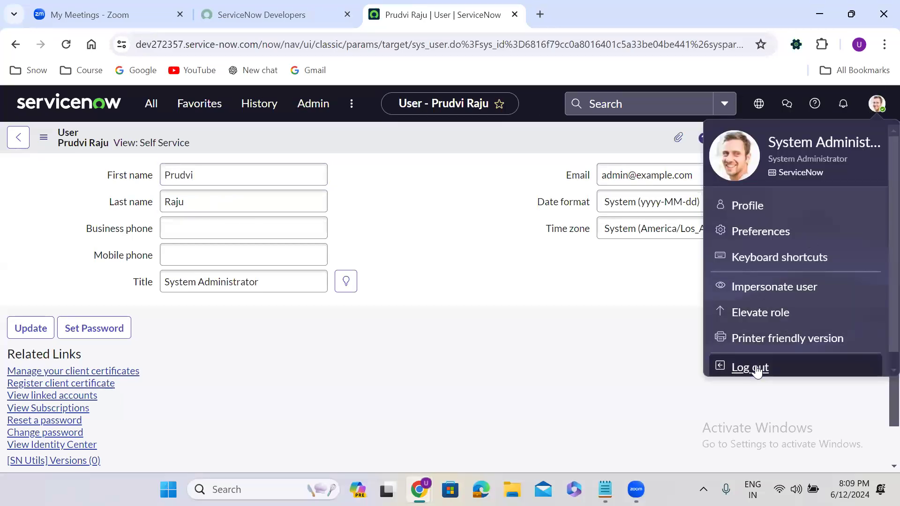
# - Log out and back in as admin, dismiss analytics, and check the updated name in the avatar menu
pyautogui.click(753, 368)
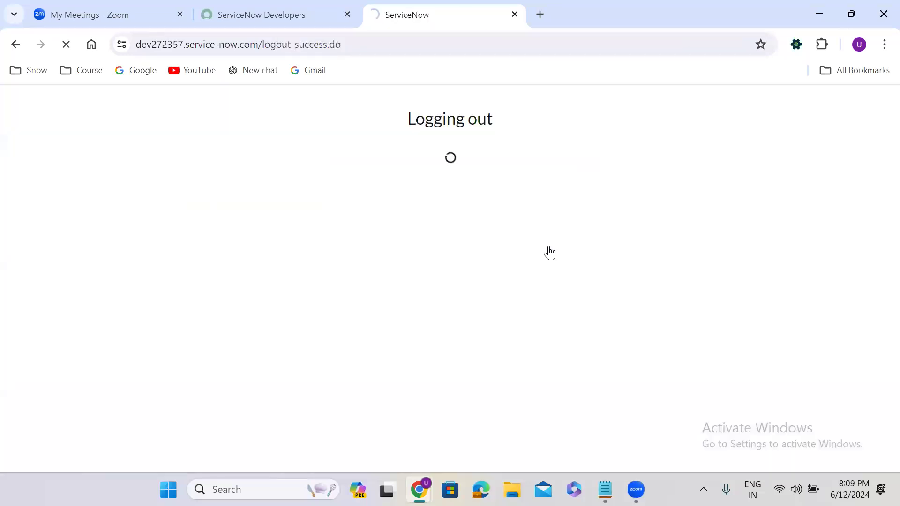
pyautogui.write('admin')
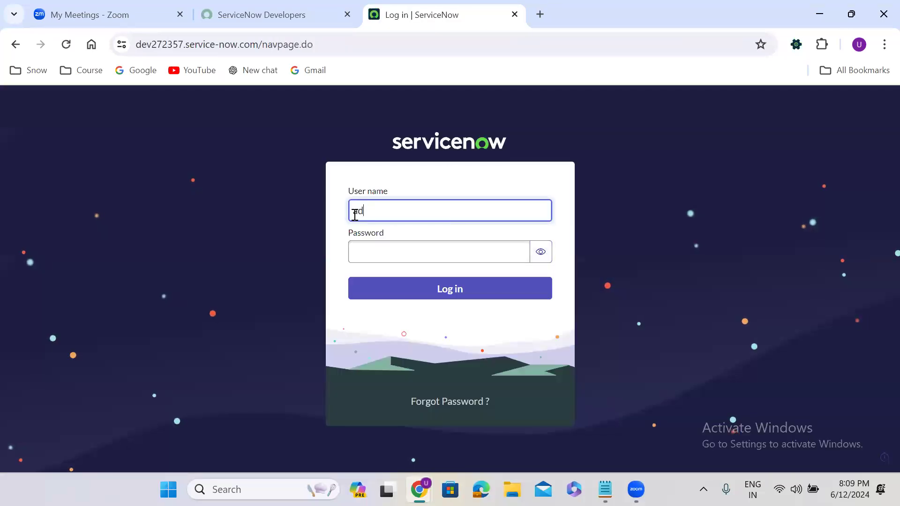
pyautogui.press('Tab')
pyautogui.write('•••••')
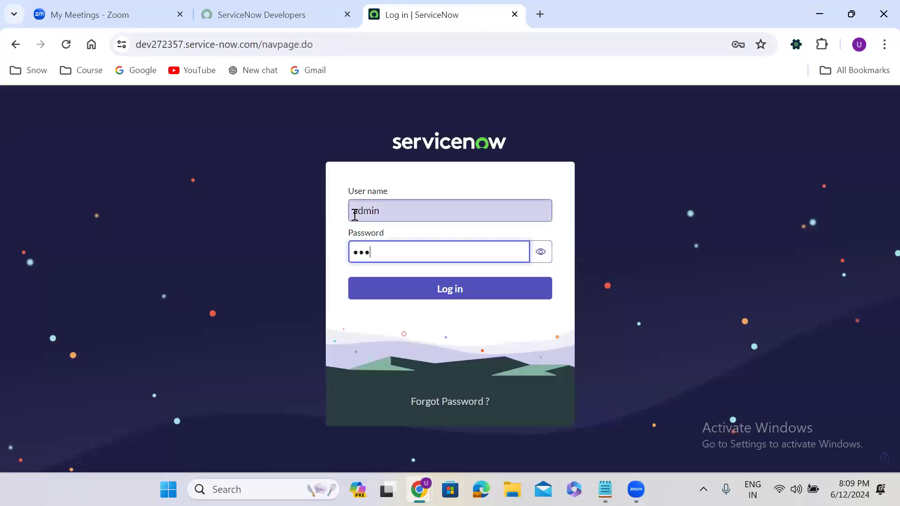
pyautogui.write('••••')
pyautogui.click(451, 291)
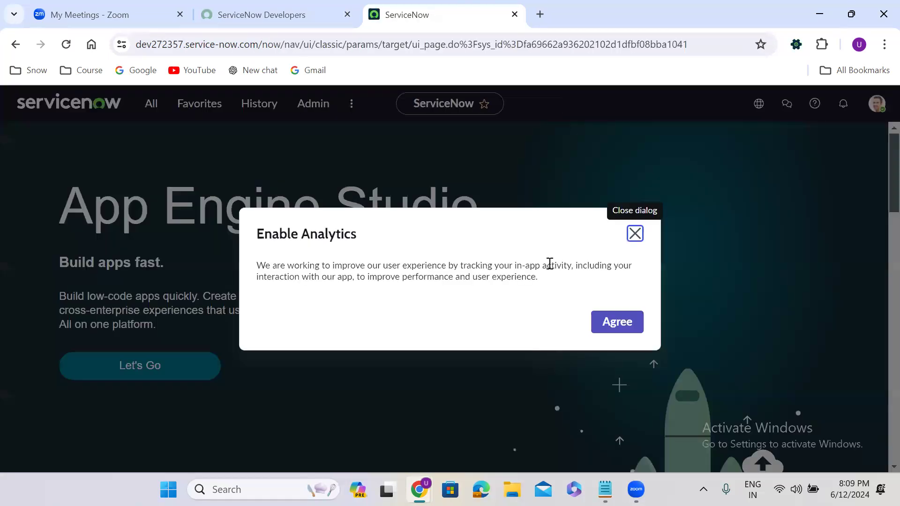
pyautogui.click(635, 234)
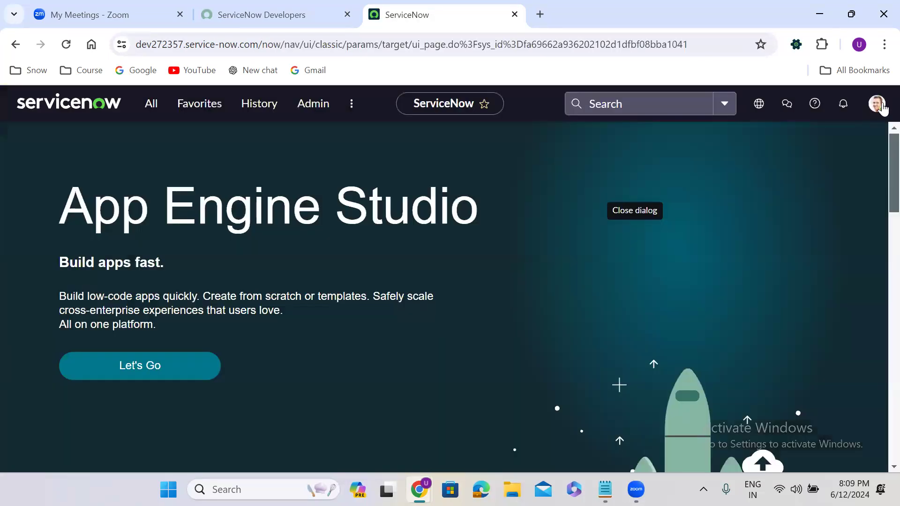
pyautogui.click(877, 104)
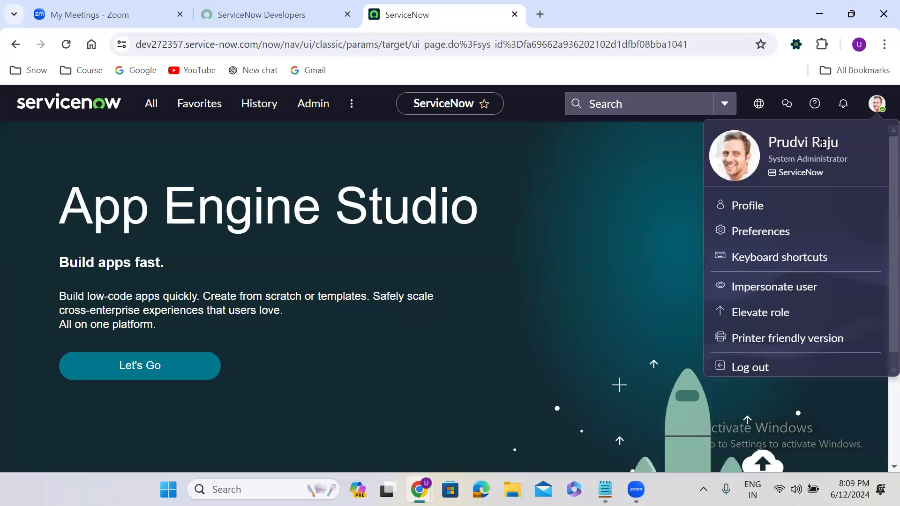
pyautogui.click(574, 194)
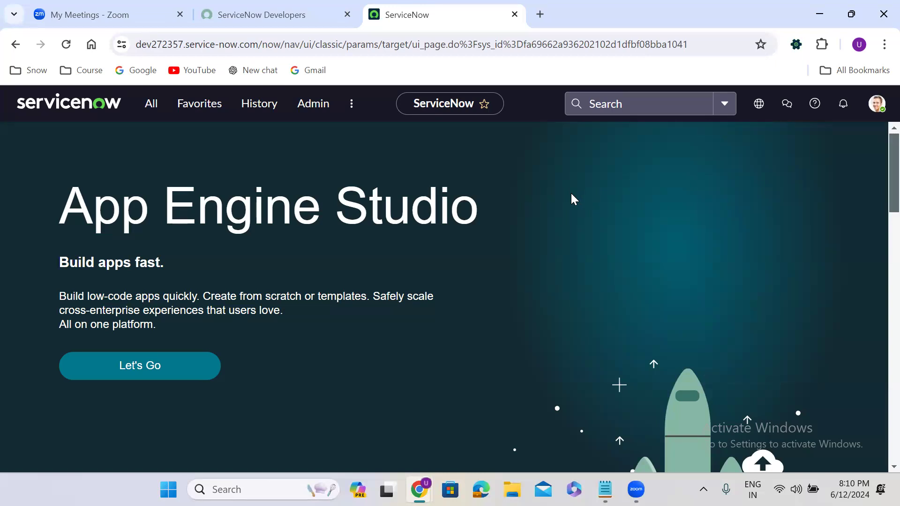
# - On the user profile, set Title to 'Software Engineer' and clear the Email field
pyautogui.click(878, 108)
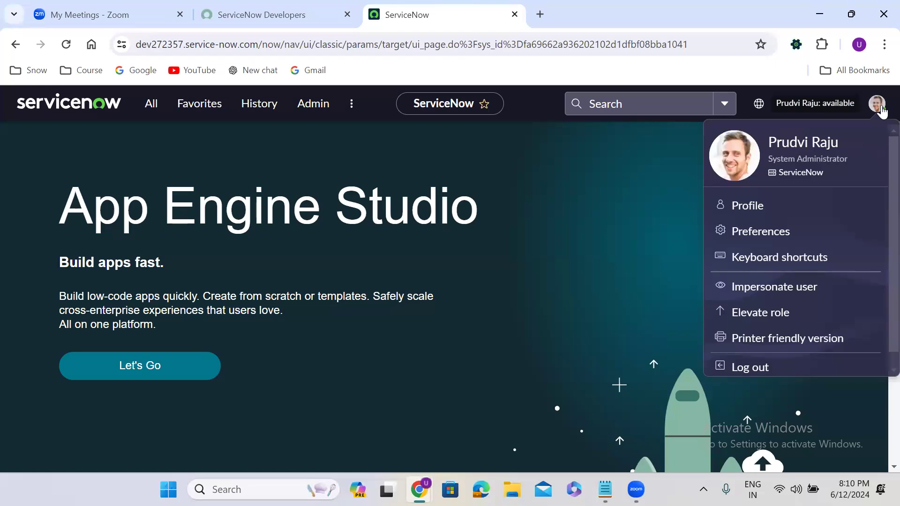
pyautogui.click(748, 206)
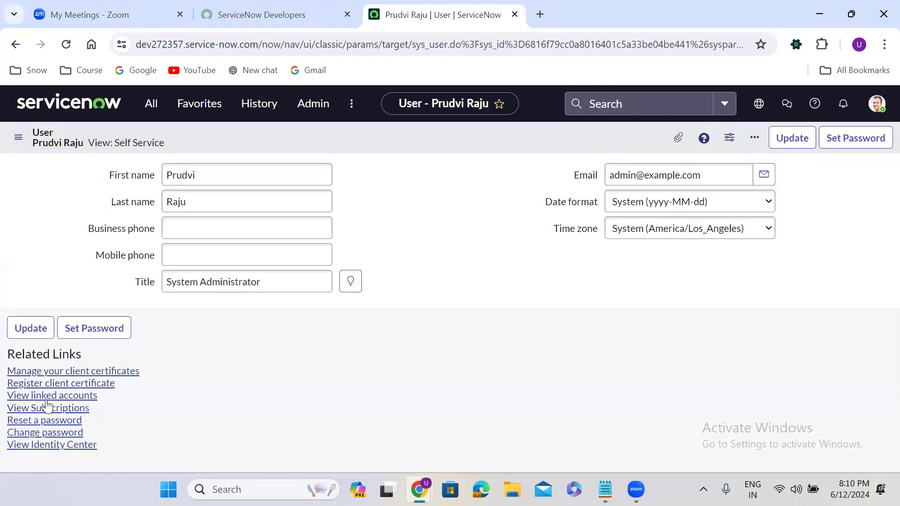
pyautogui.scroll(-1, 416, 249)
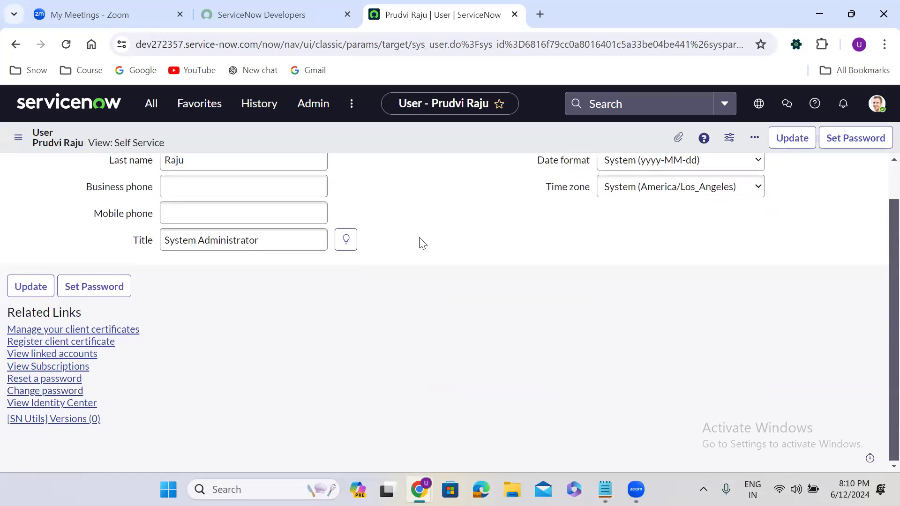
pyautogui.scroll(1, 422, 244)
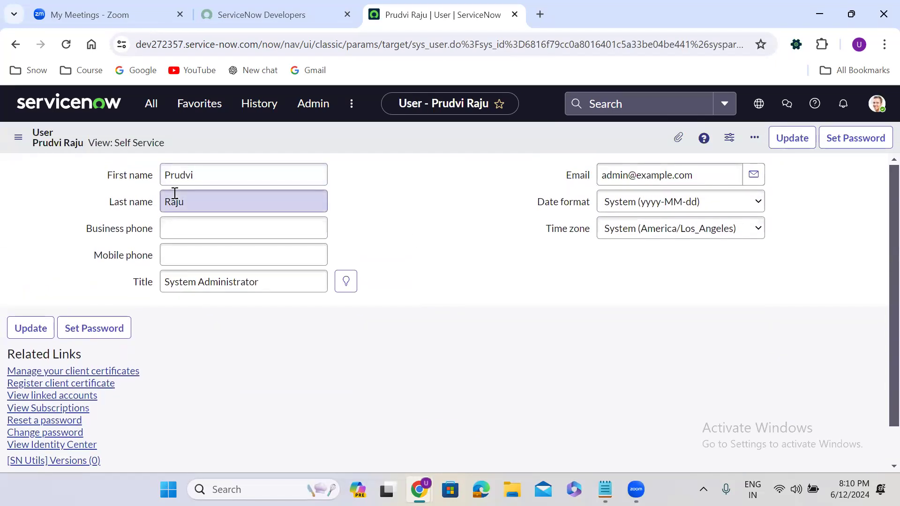
pyautogui.tripleClick(212, 283)
pyautogui.press('BackSpace')
pyautogui.write('Soft')
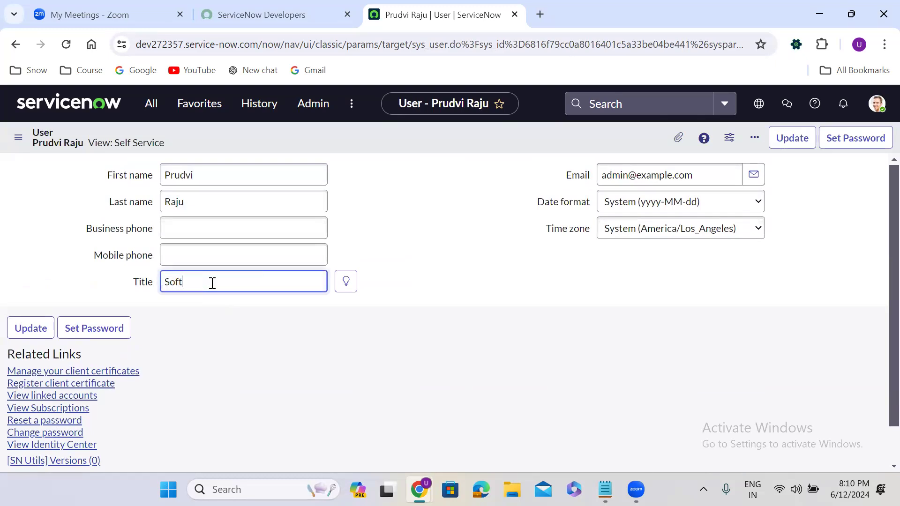
pyautogui.write('ware Engineer')
pyautogui.tripleClick(642, 179)
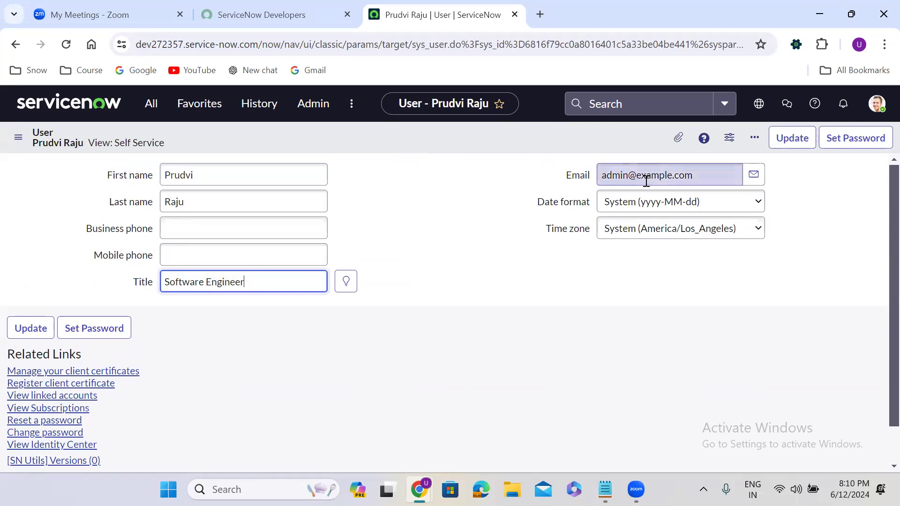
pyautogui.press('BackSpace')
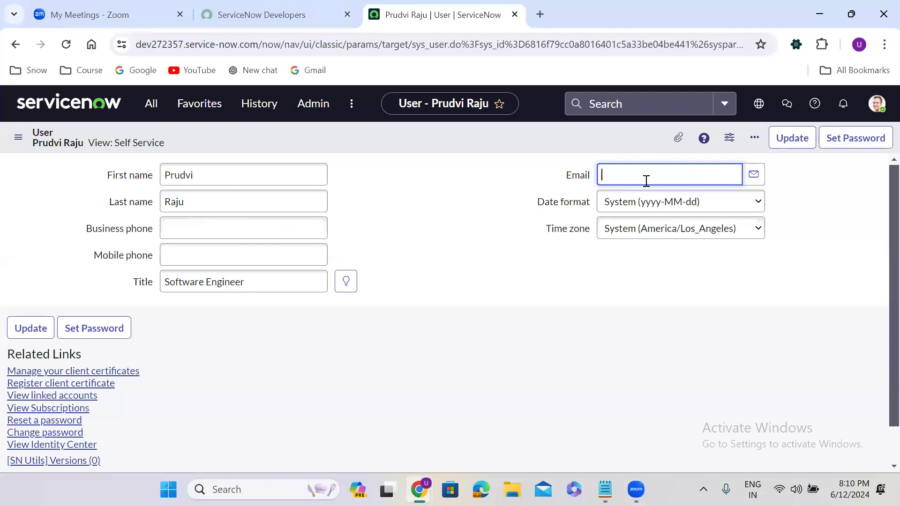
pyautogui.click(293, 12)
# - Close the instance actions window and copy the account e-mail shown under My Account
pyautogui.click(470, 145)
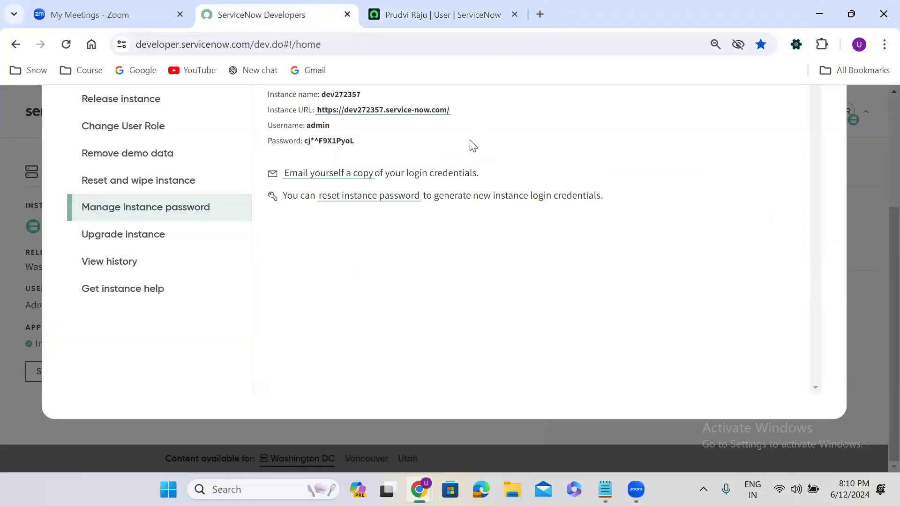
pyautogui.scroll(4, 471, 145)
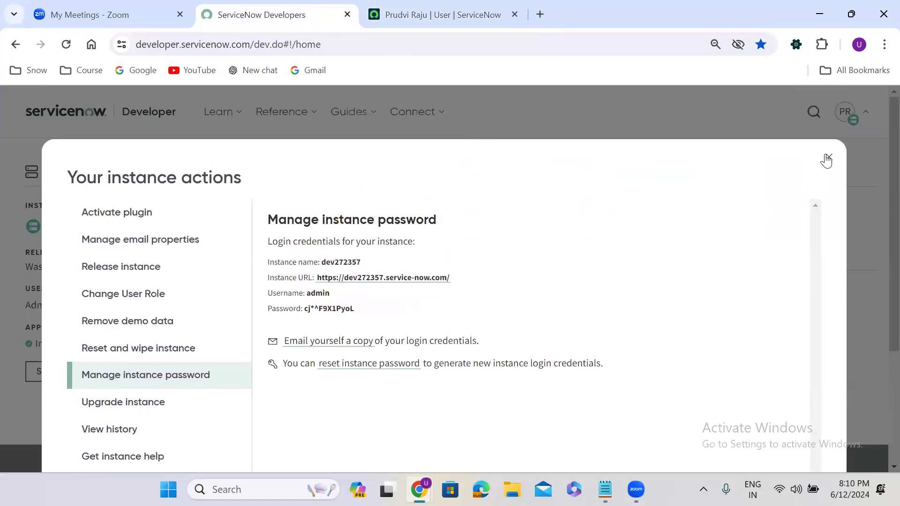
pyautogui.click(829, 156)
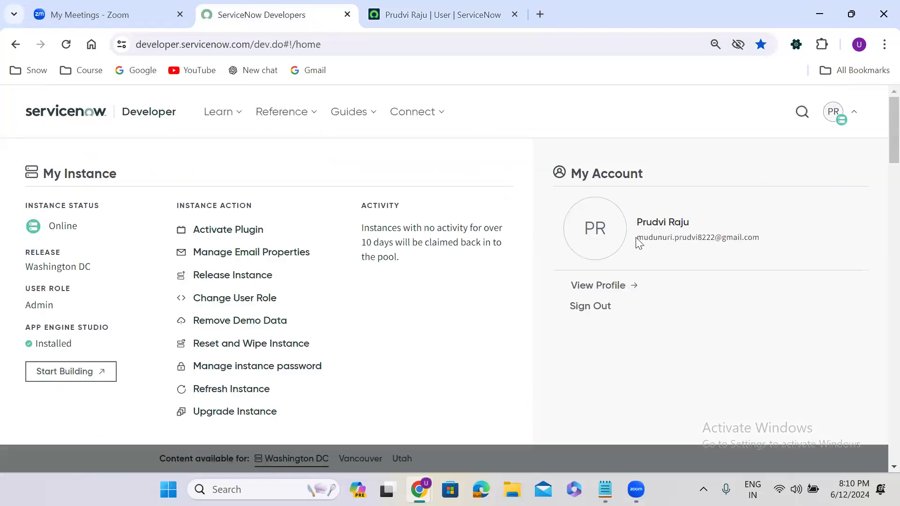
pyautogui.moveTo(636, 237); pyautogui.dragTo(787, 241)
pyautogui.hotkey('ctrl', 'c')
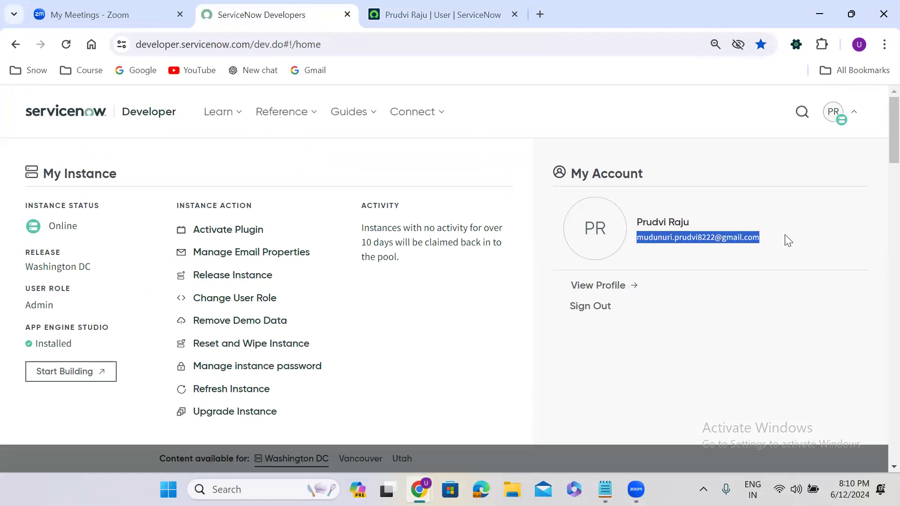
pyautogui.click(492, 7)
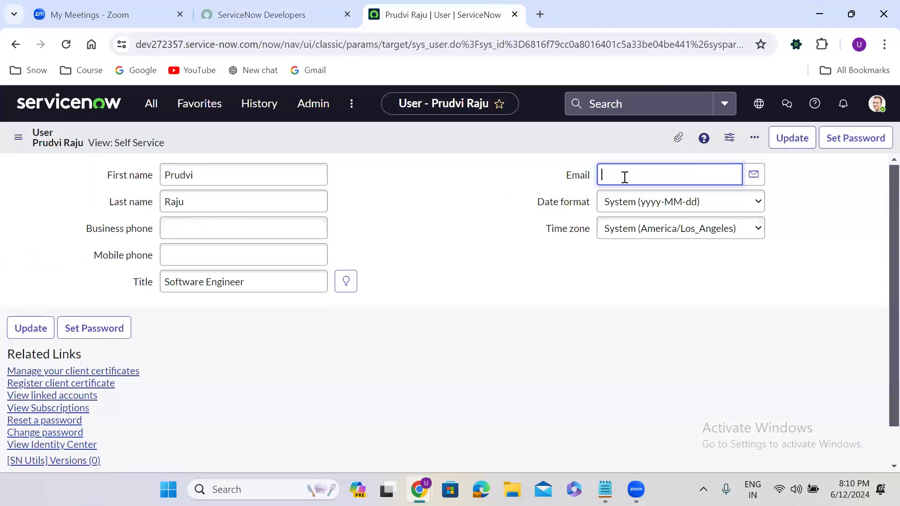
# - Paste the account e-mail into the profile's Email field, save the form, and log out
pyautogui.hotkey('ctrl', 'v')
pyautogui.rightClick(432, 140)
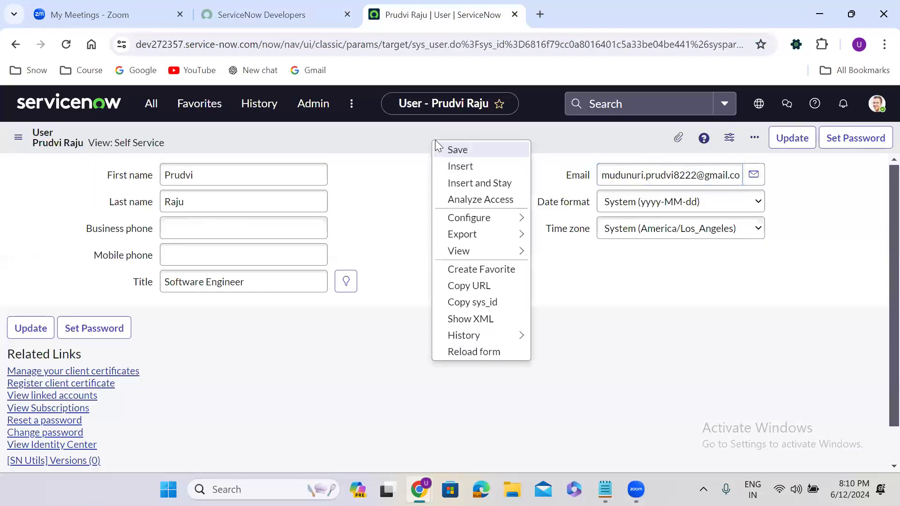
pyautogui.click(457, 150)
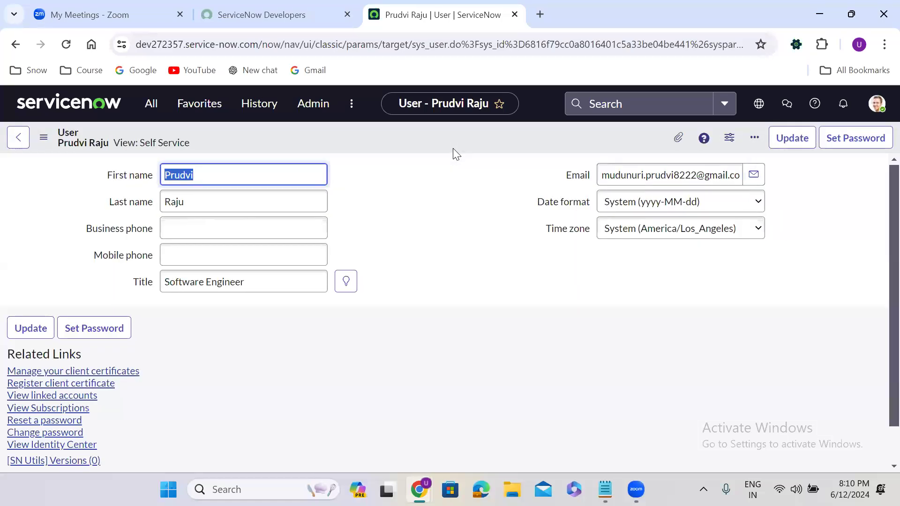
pyautogui.click(877, 105)
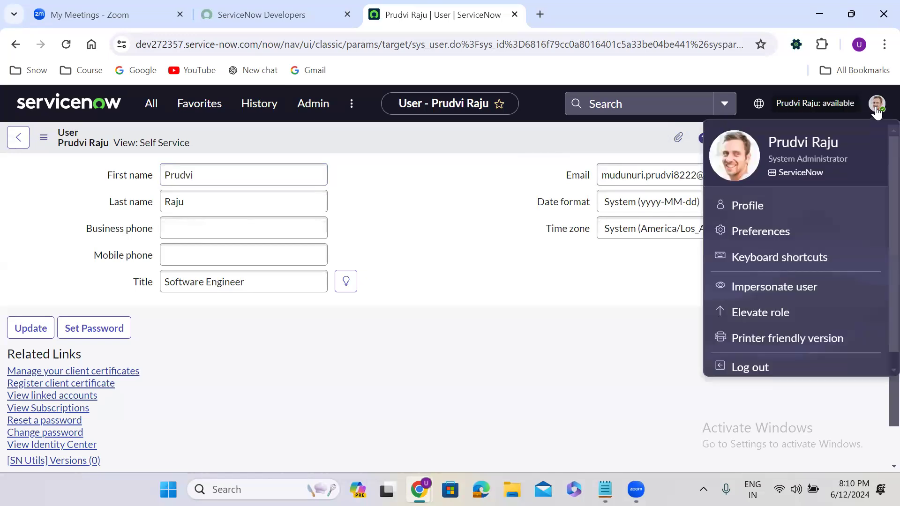
pyautogui.click(752, 367)
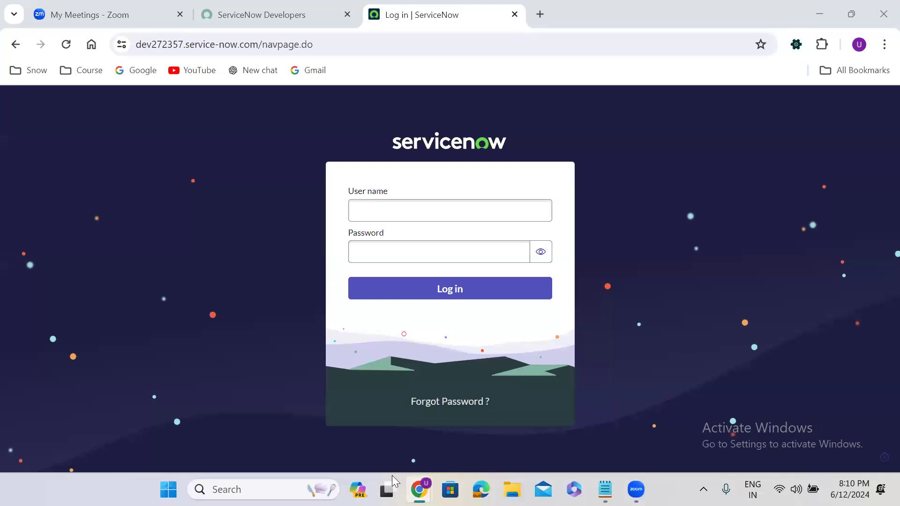
# - Sign back in to the dev272357 instance as admin and dismiss the Enable Analytics prompt
pyautogui.click(796, 489)
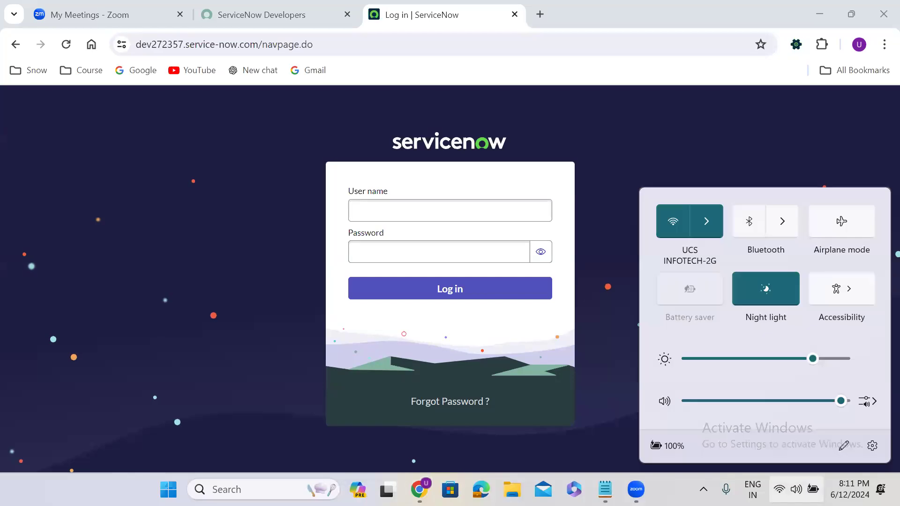
pyautogui.click(521, 396)
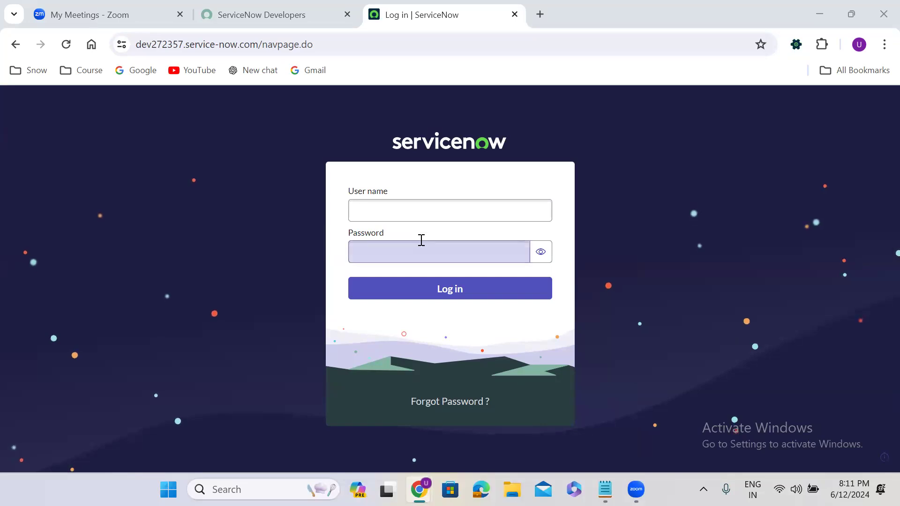
pyautogui.click(386, 211)
pyautogui.write('admin')
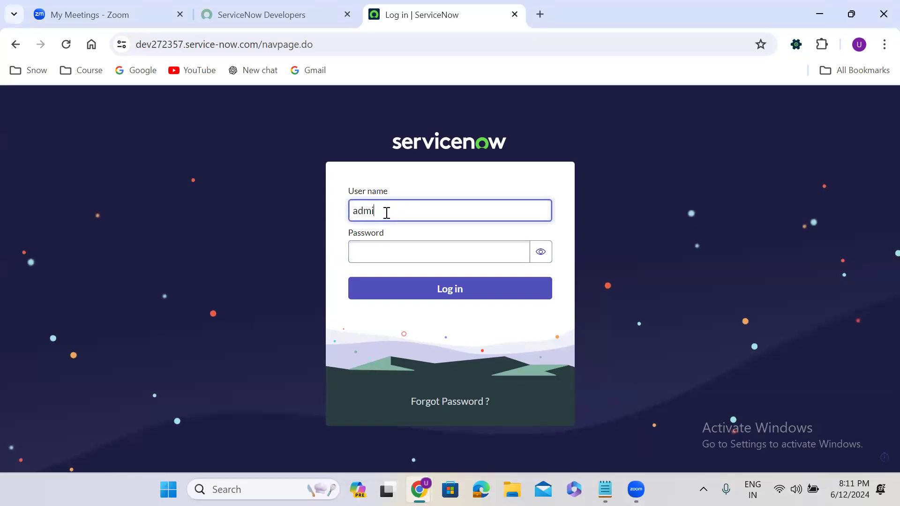
pyautogui.press('Tab')
pyautogui.write('•')
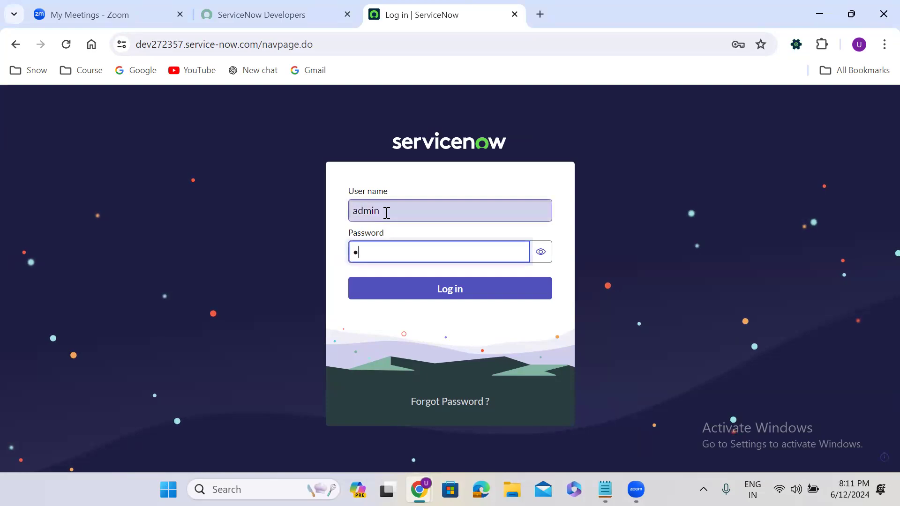
pyautogui.write('••••••••')
pyautogui.click(449, 293)
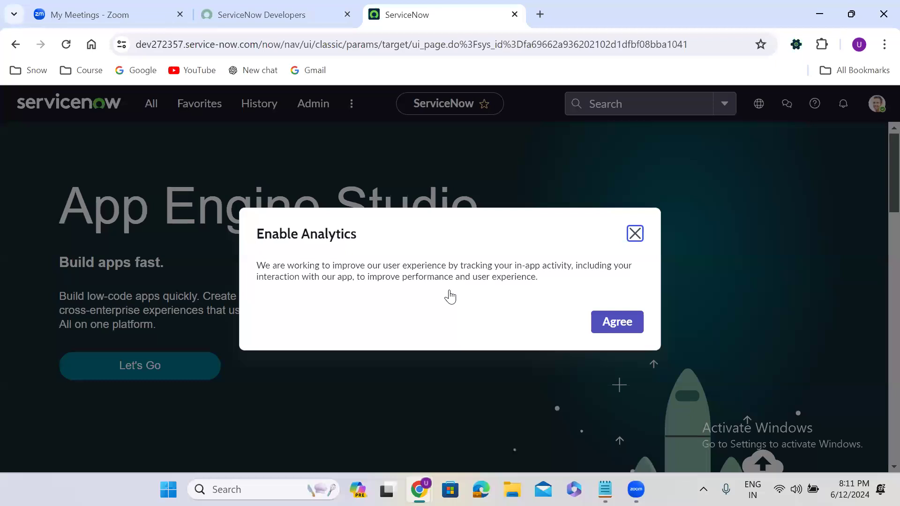
pyautogui.click(634, 234)
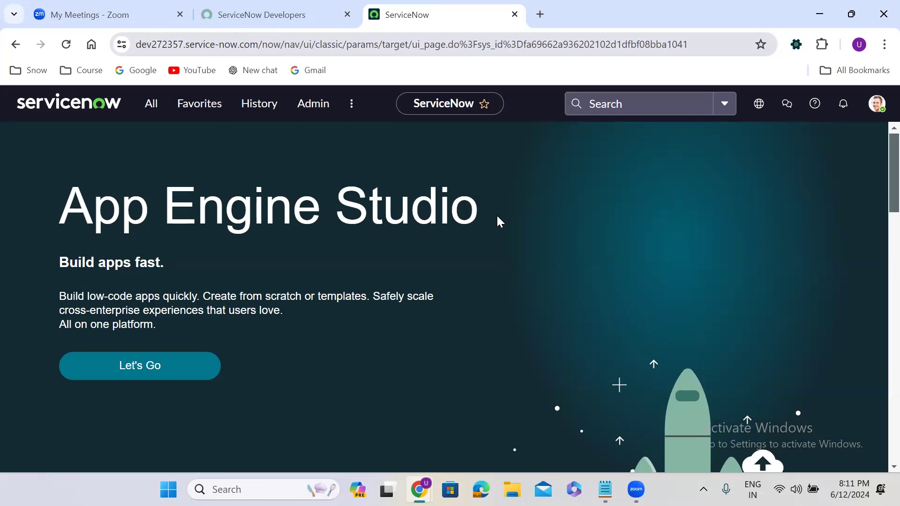
pyautogui.click(605, 490)
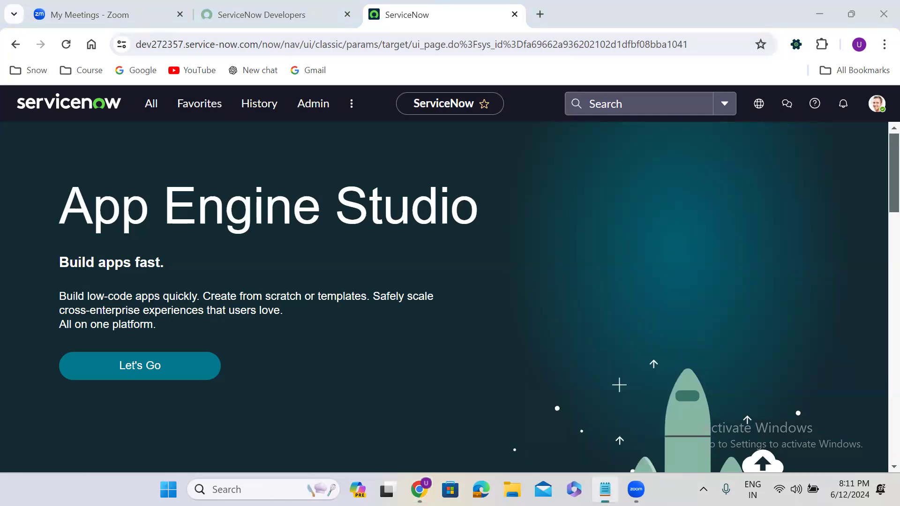
# - Add a dashed separator line below the PDI limitations notes, then minimize Notepad
pyautogui.write('-')
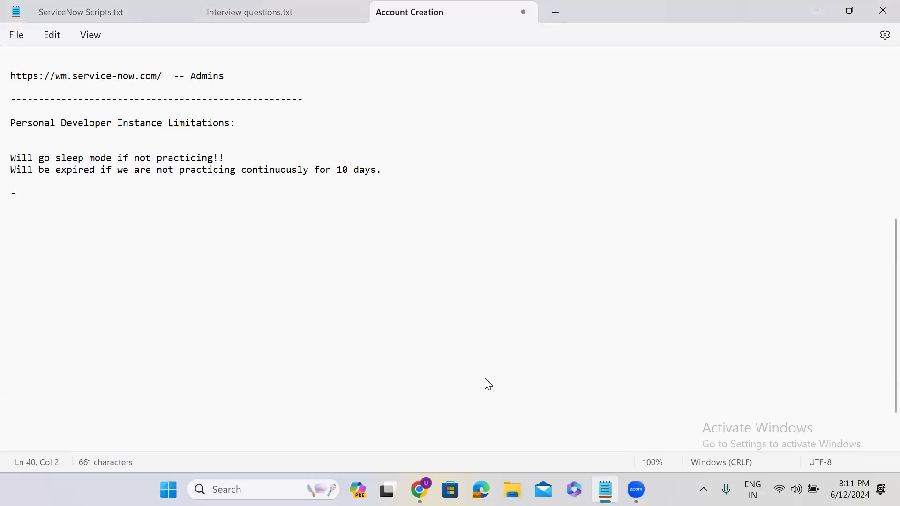
pyautogui.write('------------------------------------------------------')
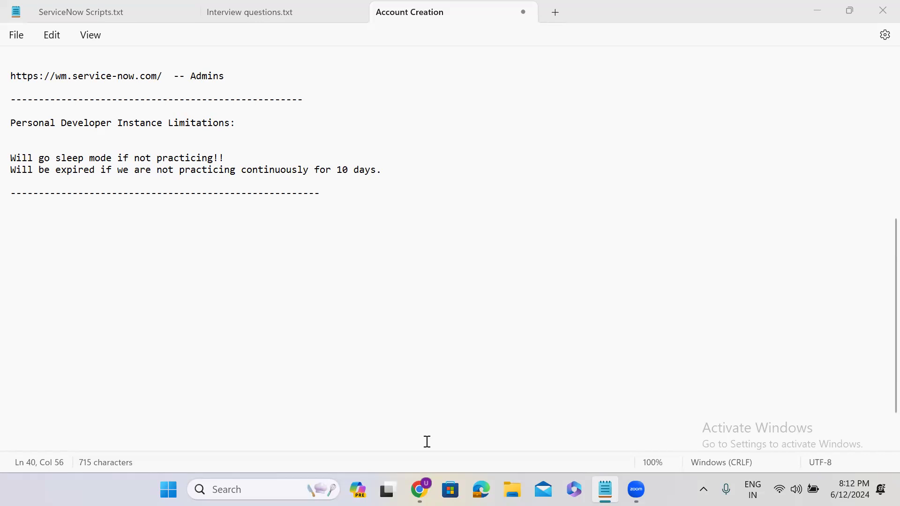
pyautogui.click(817, 11)
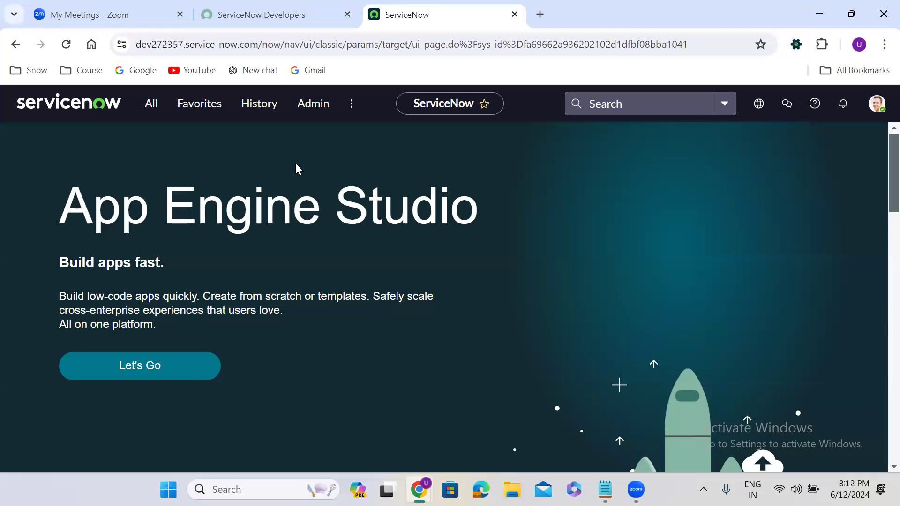
# - Open Reset and Wipe Instance in the developer portal and review its description and the dev272357 name
pyautogui.click(261, 13)
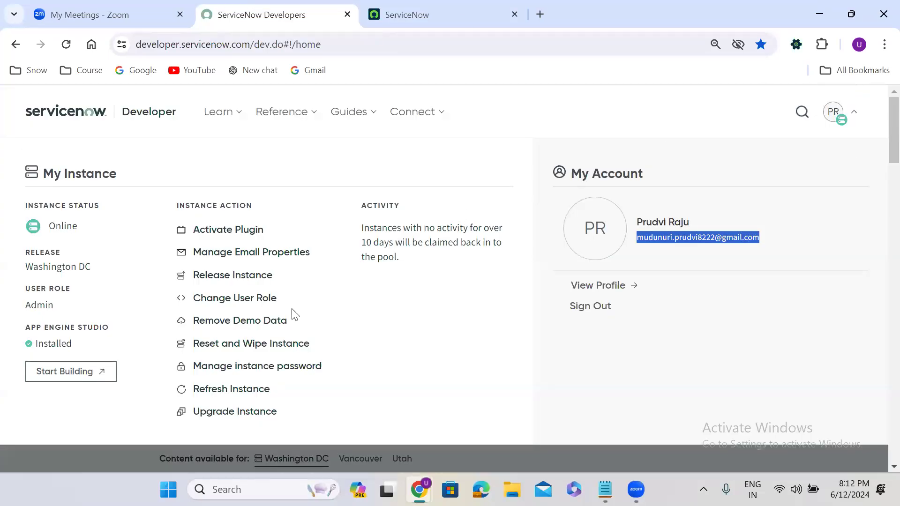
pyautogui.click(229, 347)
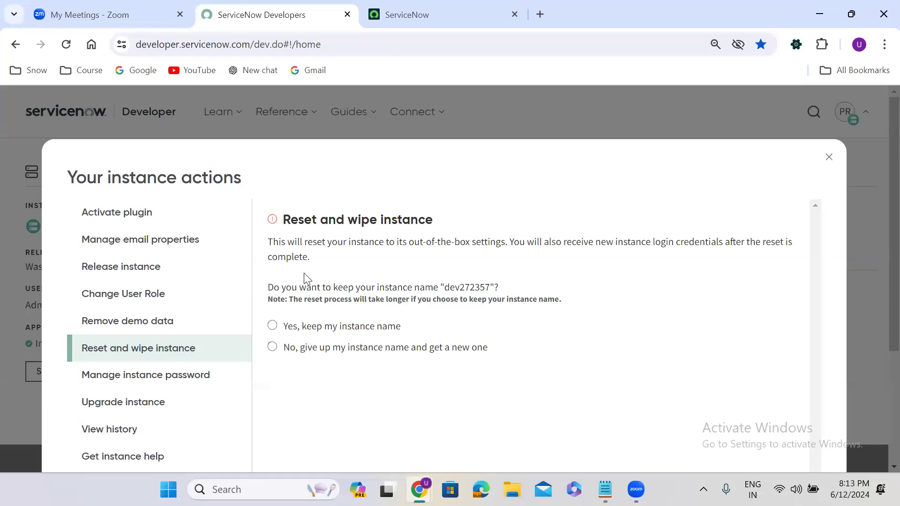
pyautogui.moveTo(268, 241); pyautogui.dragTo(506, 243)
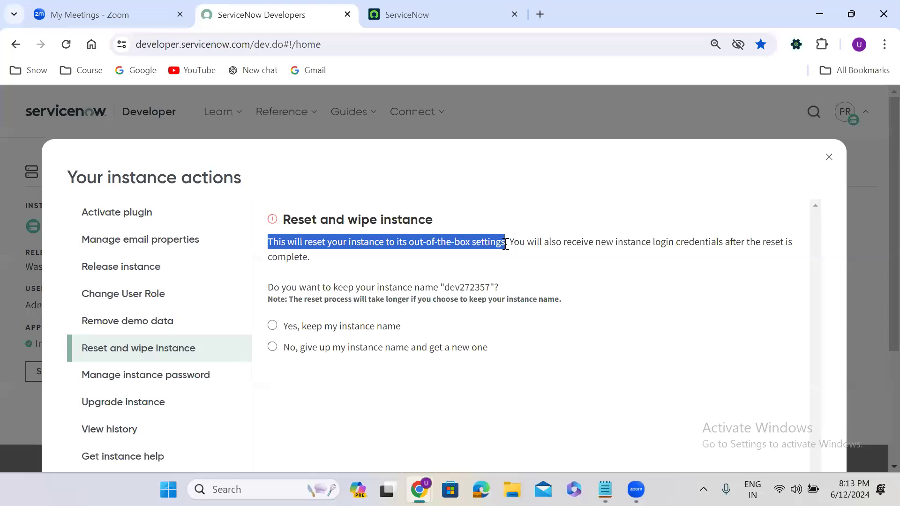
pyautogui.moveTo(509, 243); pyautogui.dragTo(309, 257)
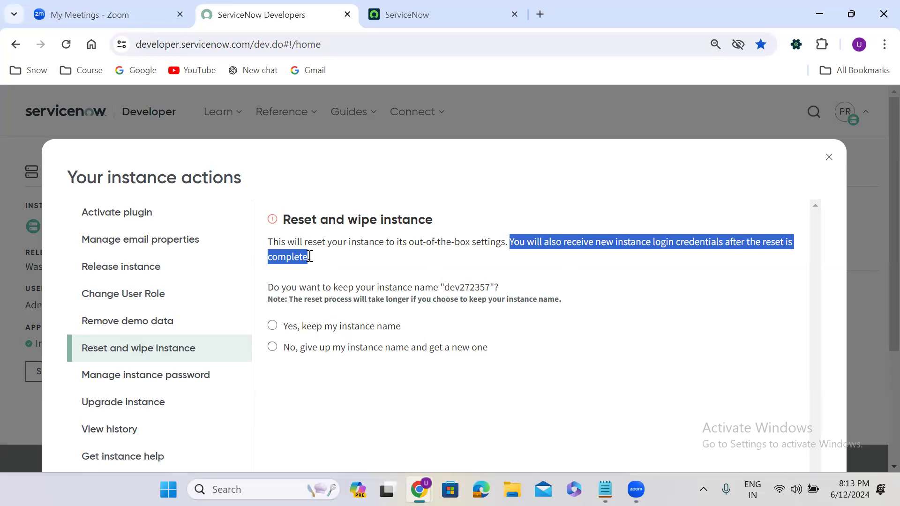
pyautogui.click(341, 265)
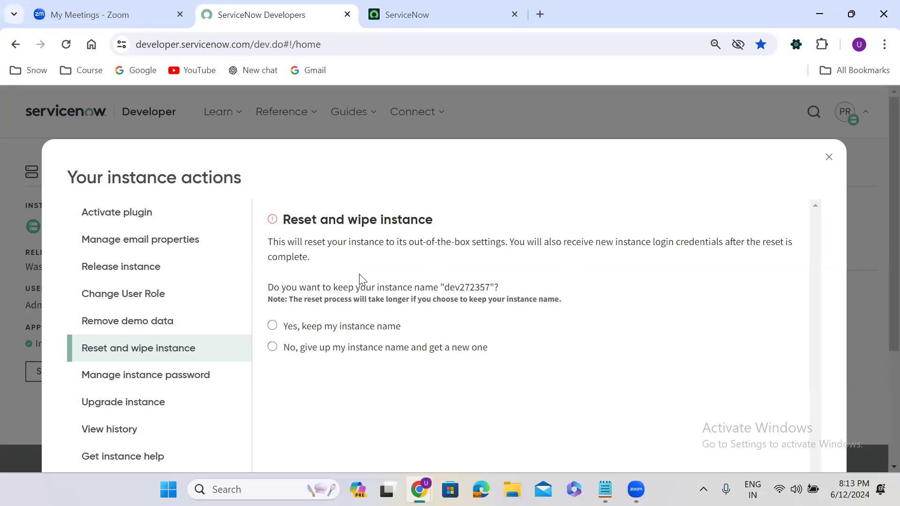
pyautogui.doubleClick(472, 288)
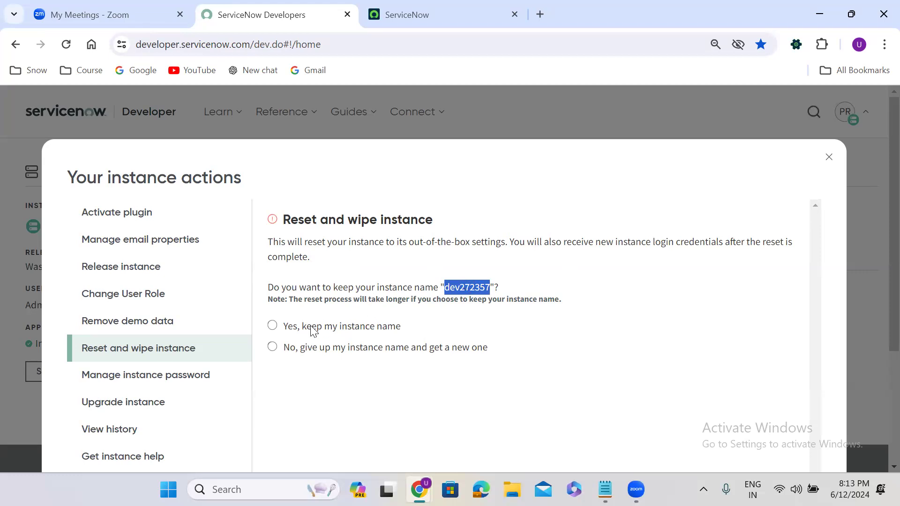
# - Compare the keep-name and new-name options, then close the dialog and account panel without resetting
pyautogui.click(273, 327)
pyautogui.click(273, 349)
pyautogui.click(829, 160)
pyautogui.click(842, 116)
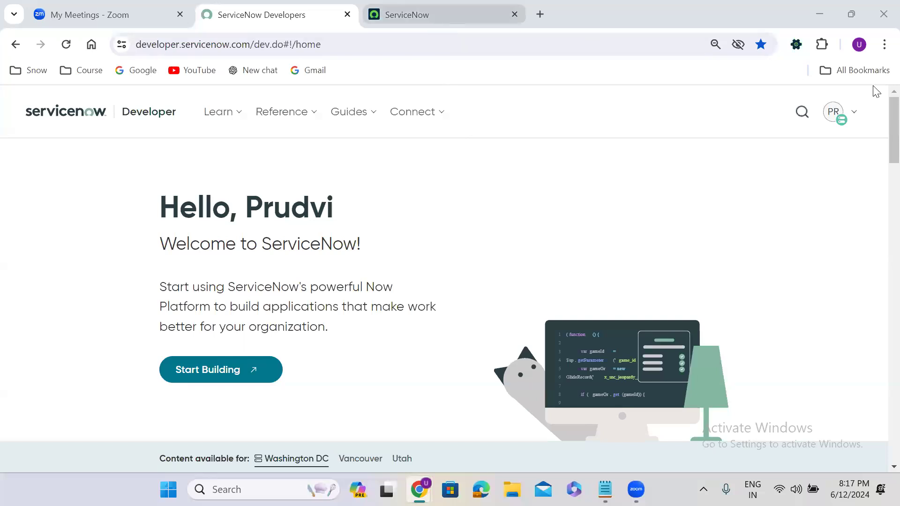
# - Open the admin's user profile form from the account menu on the dev272357 instance
pyautogui.hotkey('ctrl', 'Tab')
pyautogui.click(877, 103)
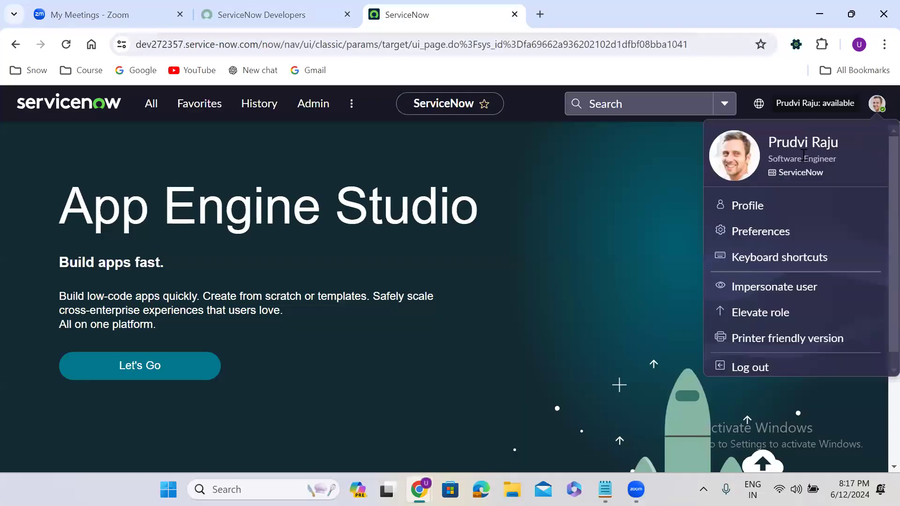
pyautogui.click(756, 207)
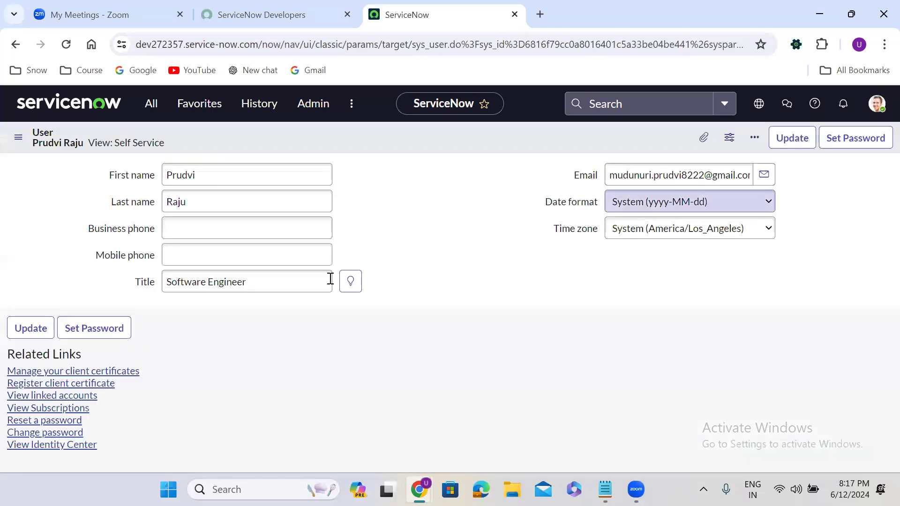
# - Remove the last letter of the Last name and save the profile
pyautogui.click(208, 177)
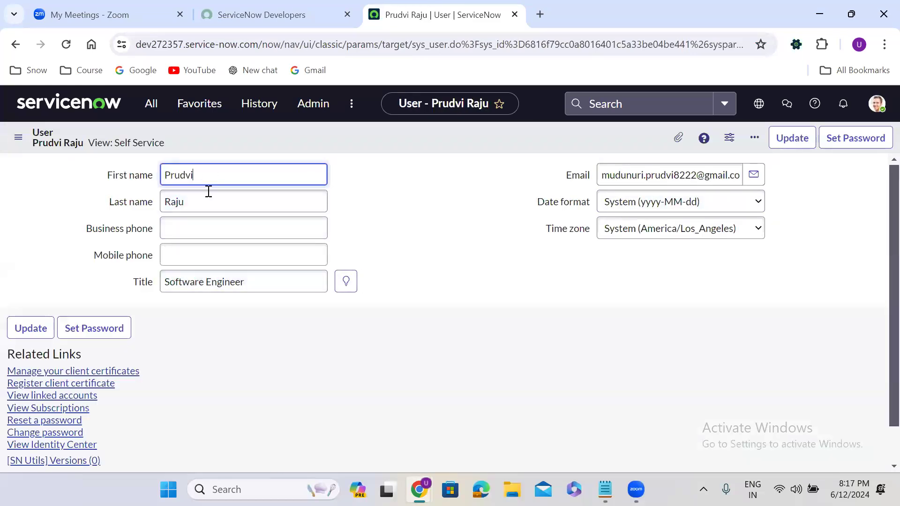
pyautogui.click(208, 201)
pyautogui.press('BackSpace')
pyautogui.click(360, 212)
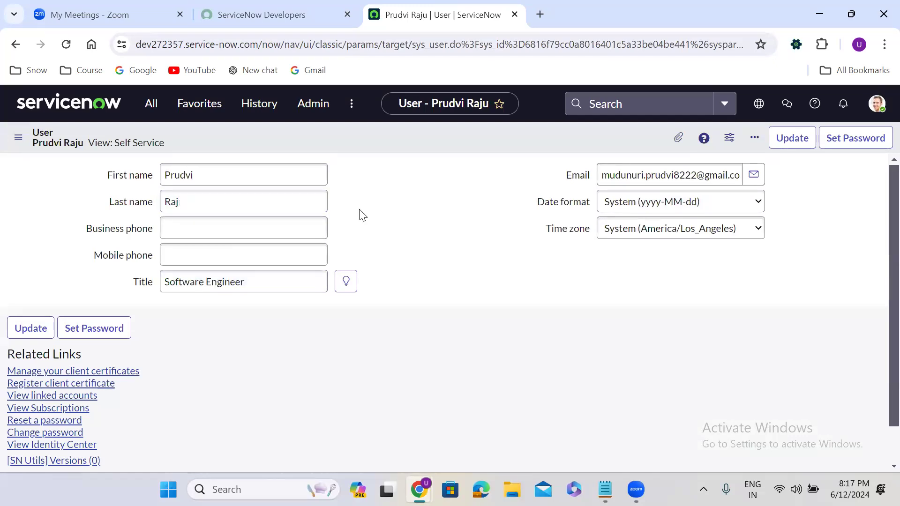
pyautogui.rightClick(405, 133)
pyautogui.click(428, 141)
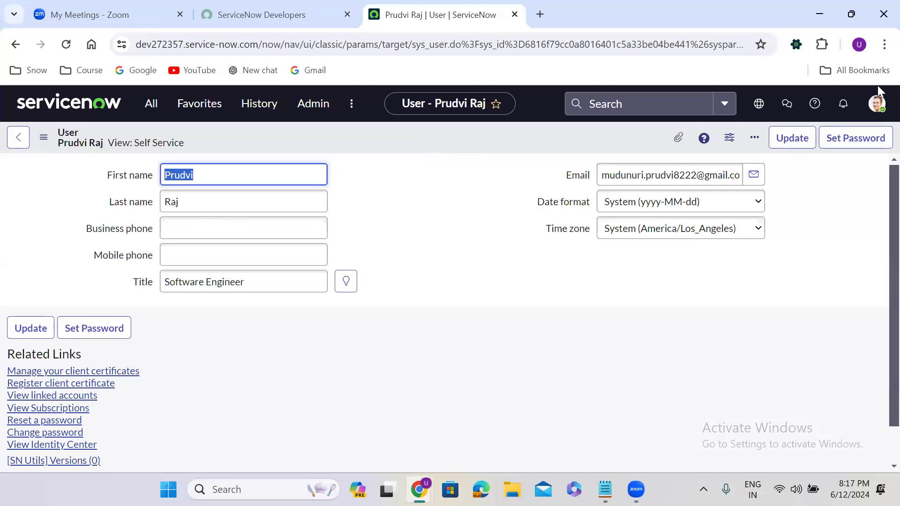
pyautogui.click(880, 109)
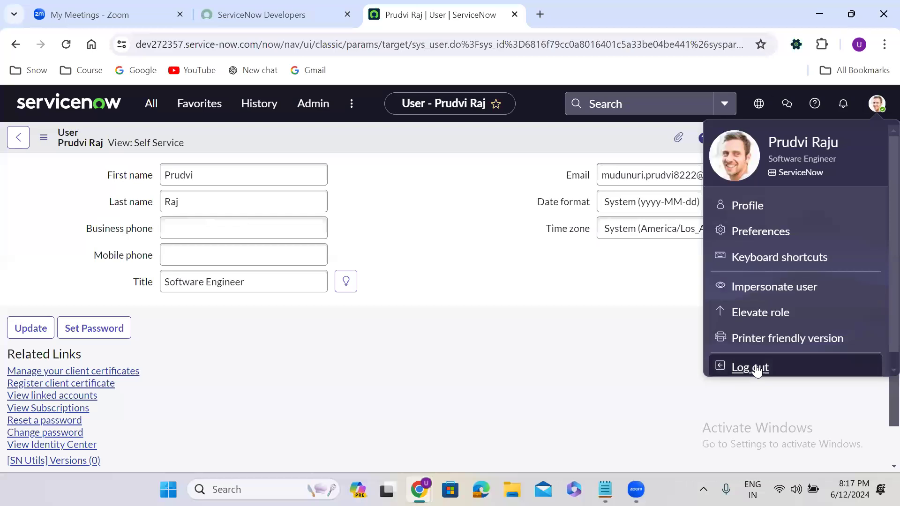
pyautogui.click(492, 352)
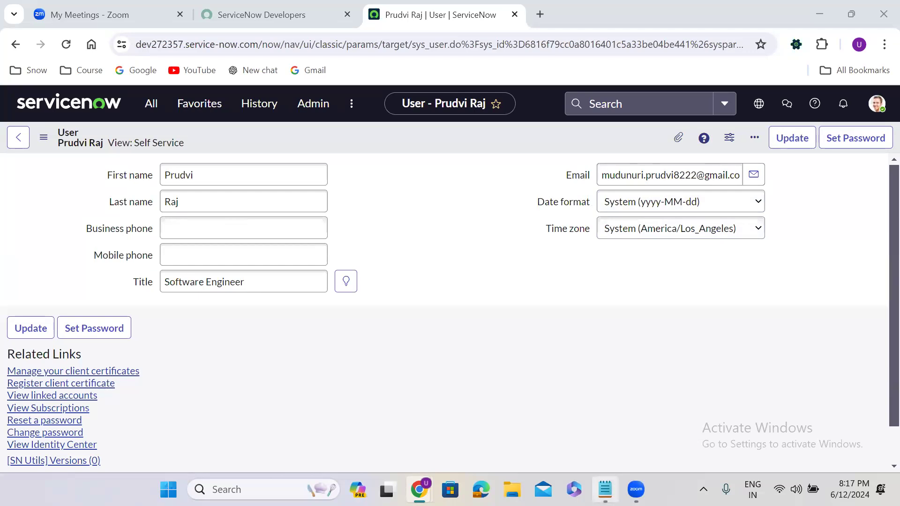
pyautogui.click(605, 489)
# - Relabel the wmdev instance URL's role from Developer to Developer/Implementer
pyautogui.click(220, 88)
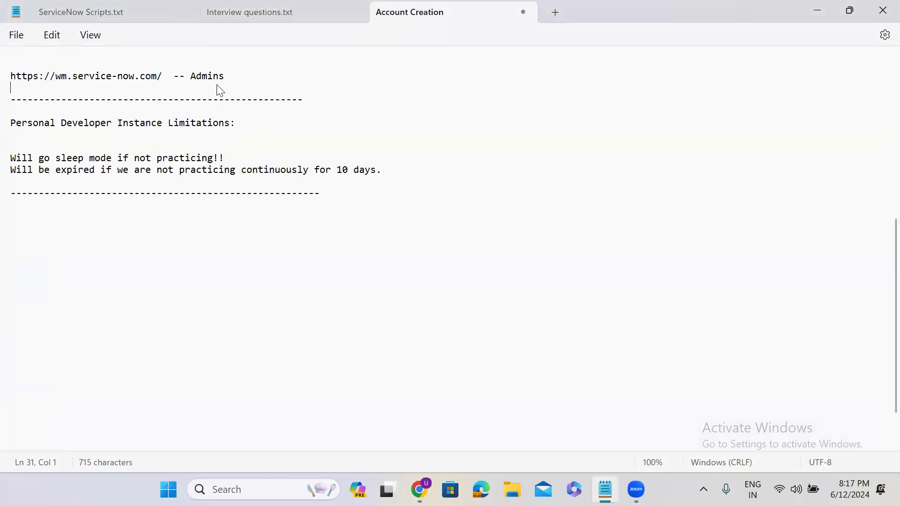
pyautogui.press('Up')
pyautogui.press('Up')
pyautogui.press('Up')
pyautogui.press('Up')
pyautogui.press('Up')
pyautogui.press('Up')
pyautogui.press('Up')
pyautogui.press('Up')
pyautogui.press('Up')
pyautogui.press('Up')
pyautogui.press('Up')
pyautogui.press('Up')
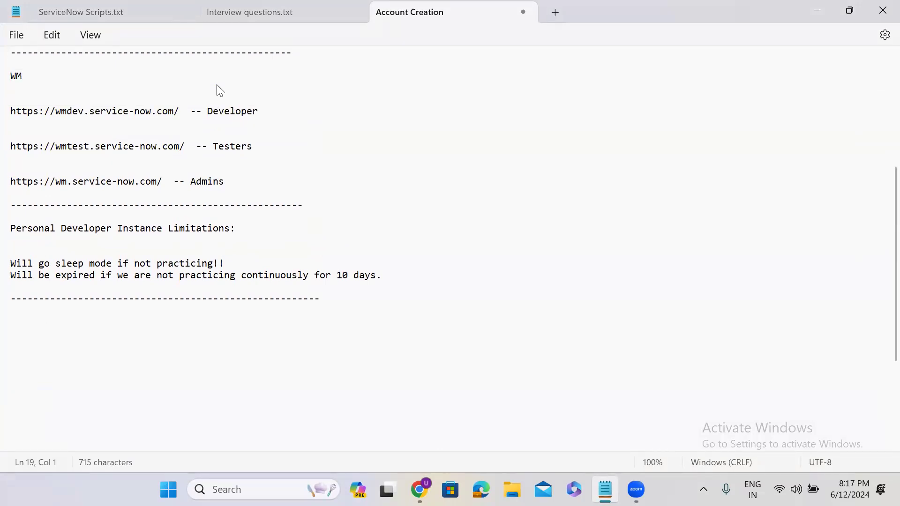
pyautogui.click(260, 108)
pyautogui.write('Implementer')
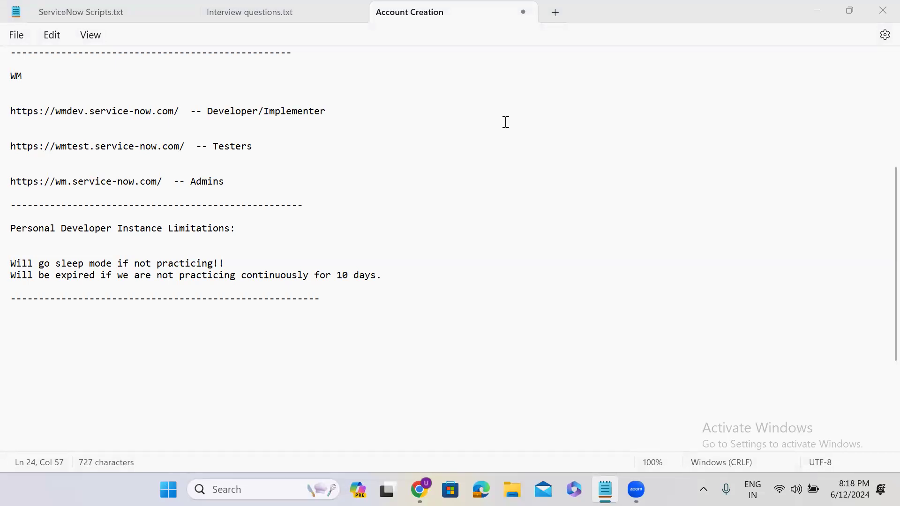
# - Select the Developer/Implementer label, then the Admins instance URL in the notes
pyautogui.moveTo(333, 112); pyautogui.dragTo(211, 114)
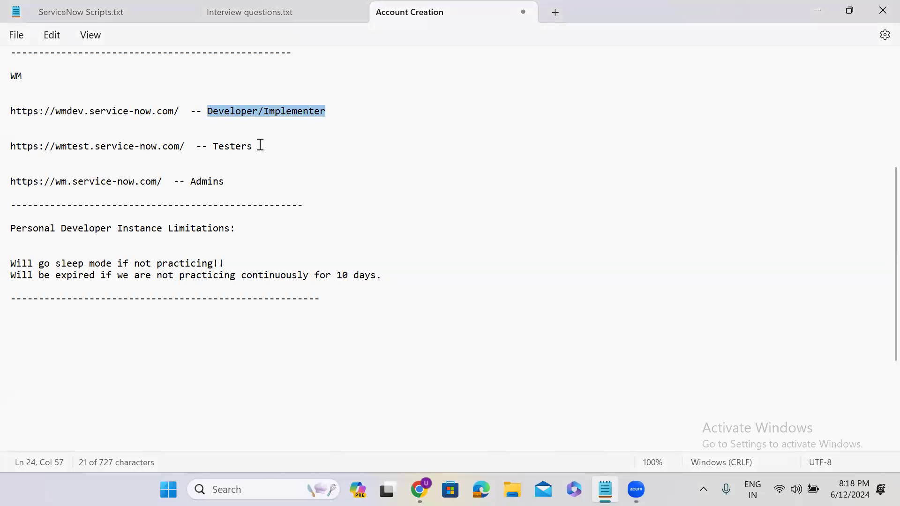
pyautogui.moveTo(165, 182); pyautogui.dragTo(3, 186)
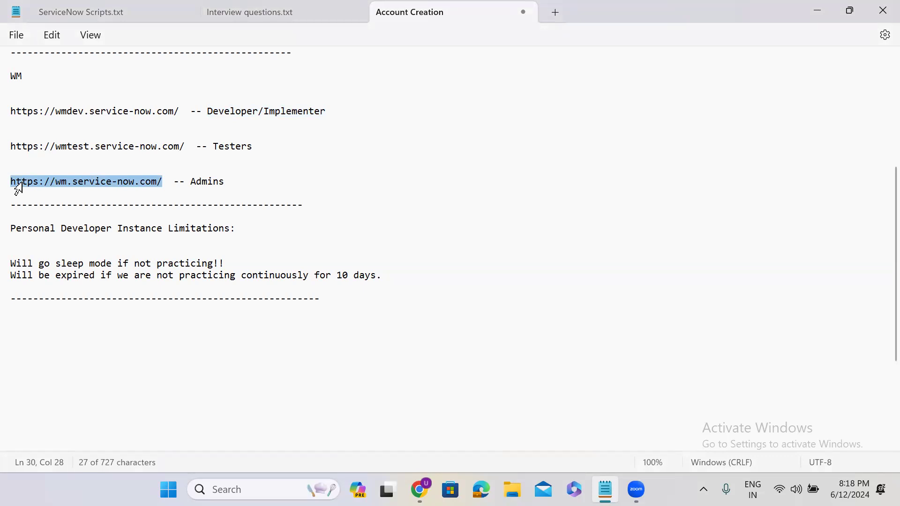
pyautogui.press('Right')
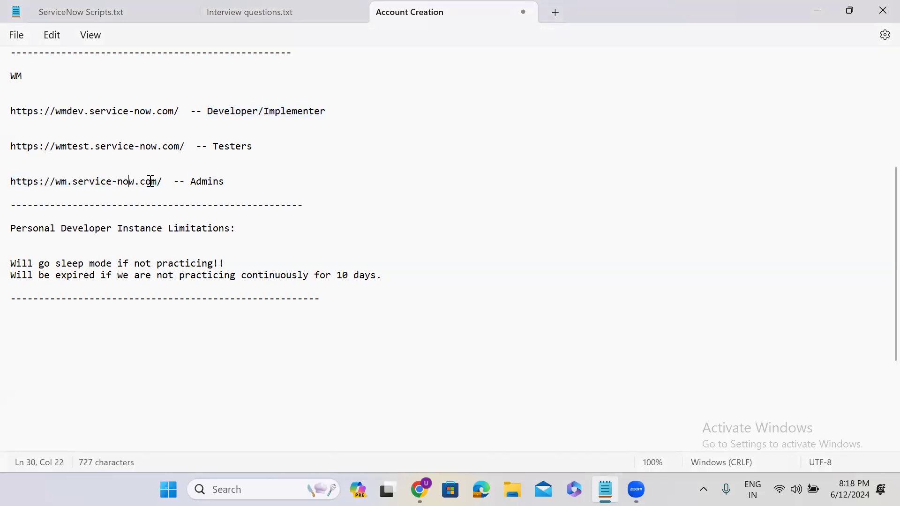
pyautogui.moveTo(158, 184); pyautogui.dragTo(12, 183)
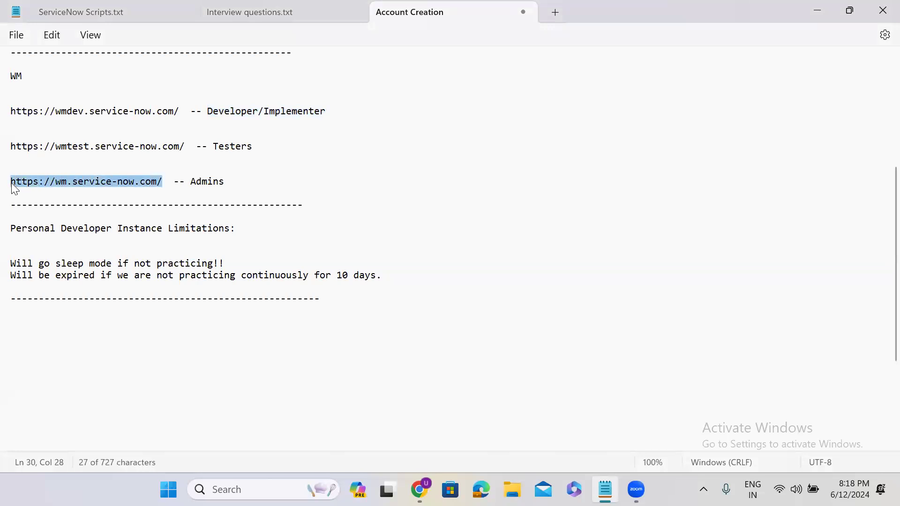
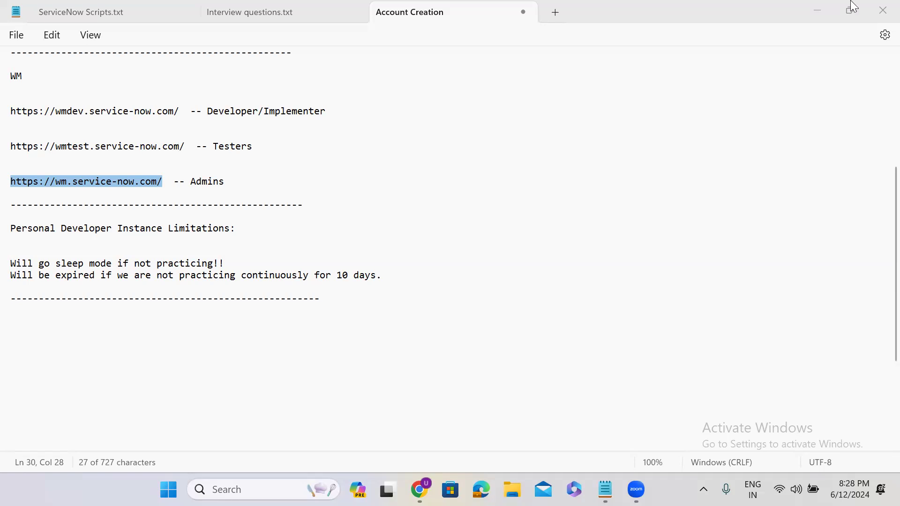
# - Minimize the Notepad notes to bring the ServiceNow browser window forward
pyautogui.click(816, 13)
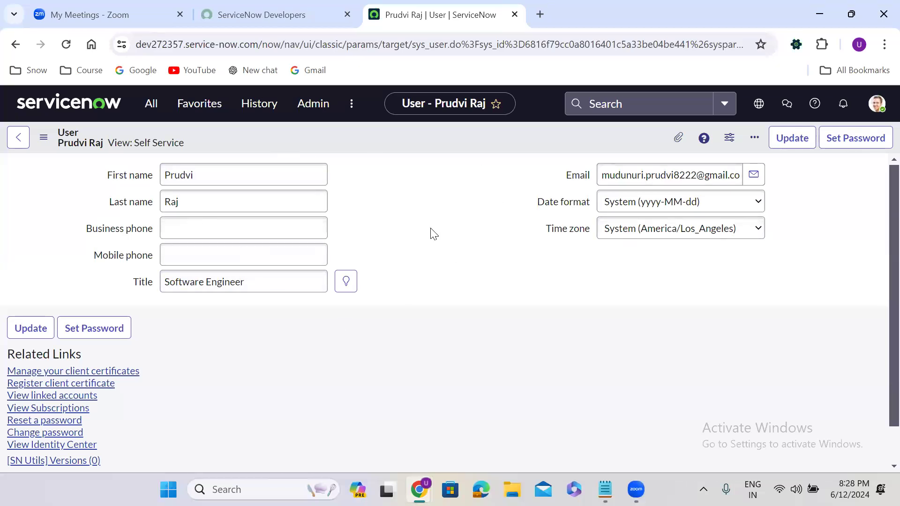
# - Filter the All menu for 'incident' and start a new Incident record
pyautogui.click(147, 109)
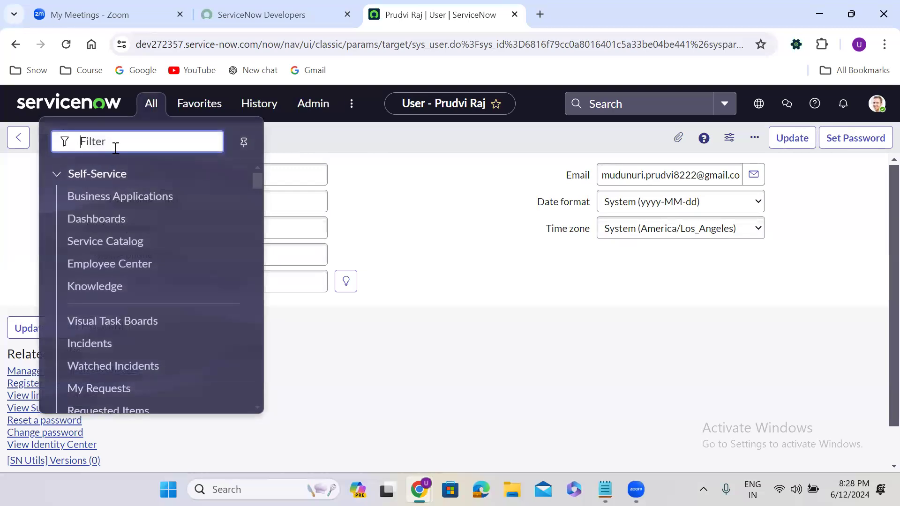
pyautogui.write('incident')
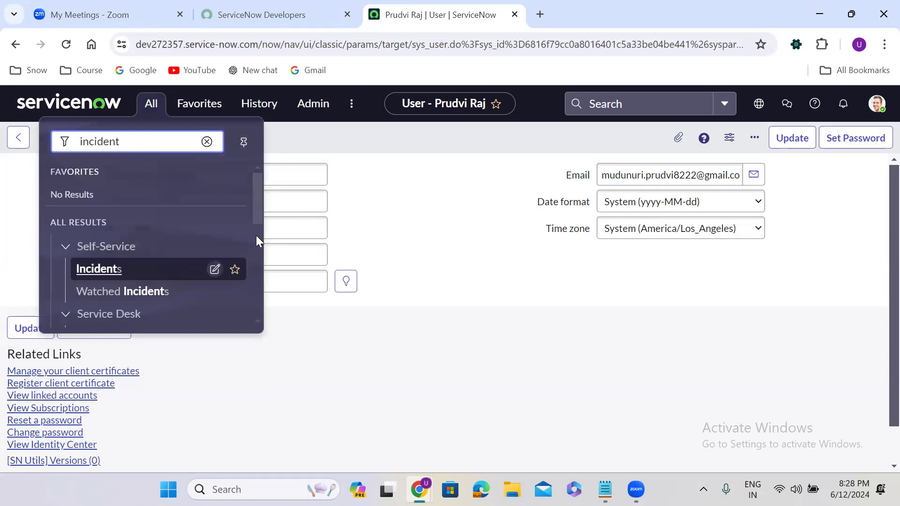
pyautogui.click(254, 280)
pyautogui.moveTo(254, 263); pyautogui.dragTo(254, 247)
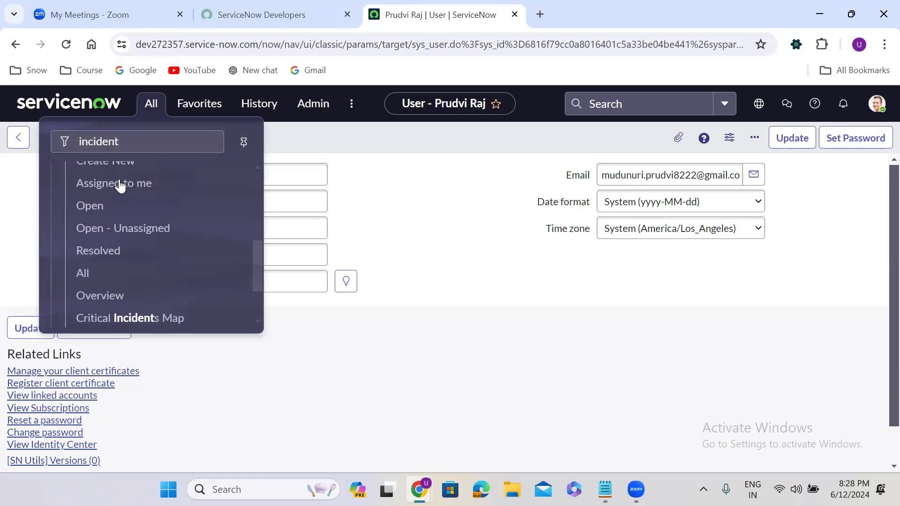
pyautogui.click(108, 167)
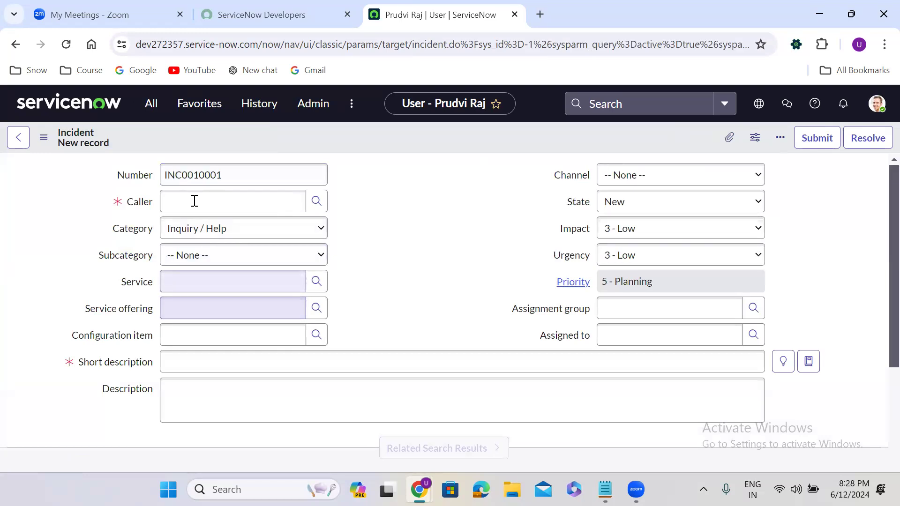
# - Pick the caller from suggestions and enter short description 'Laptop is not working!!'
pyautogui.click(195, 201)
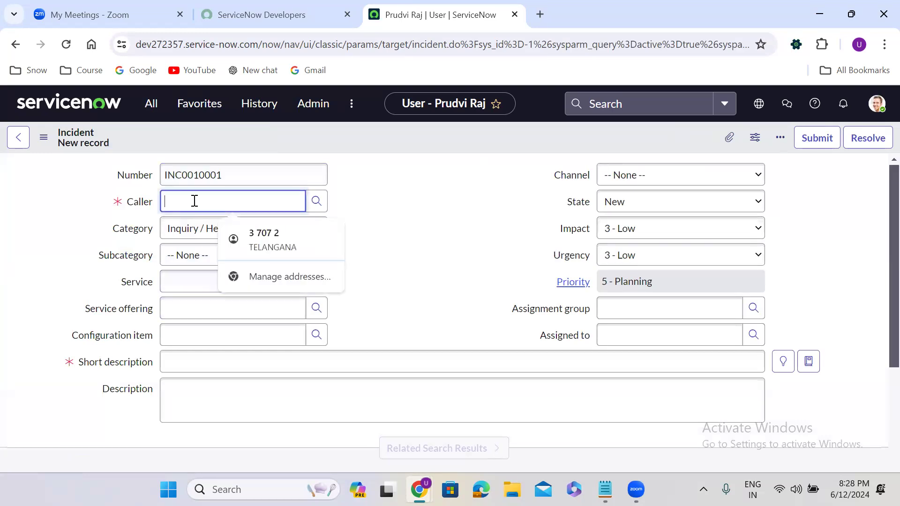
pyautogui.write('pr')
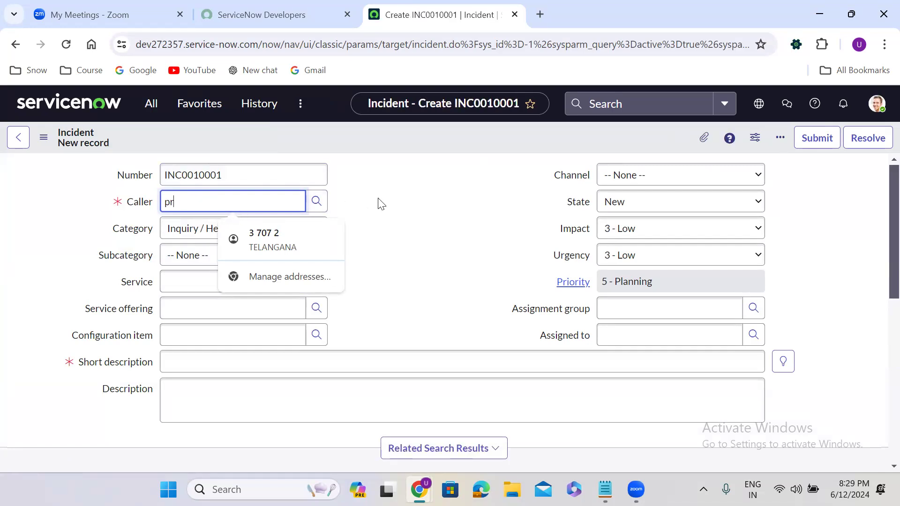
pyautogui.press('BackSpace')
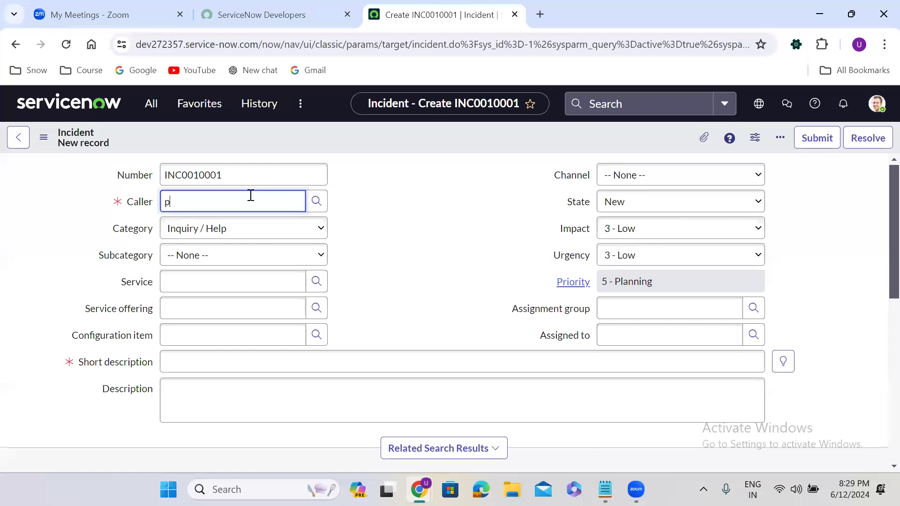
pyautogui.write('rud')
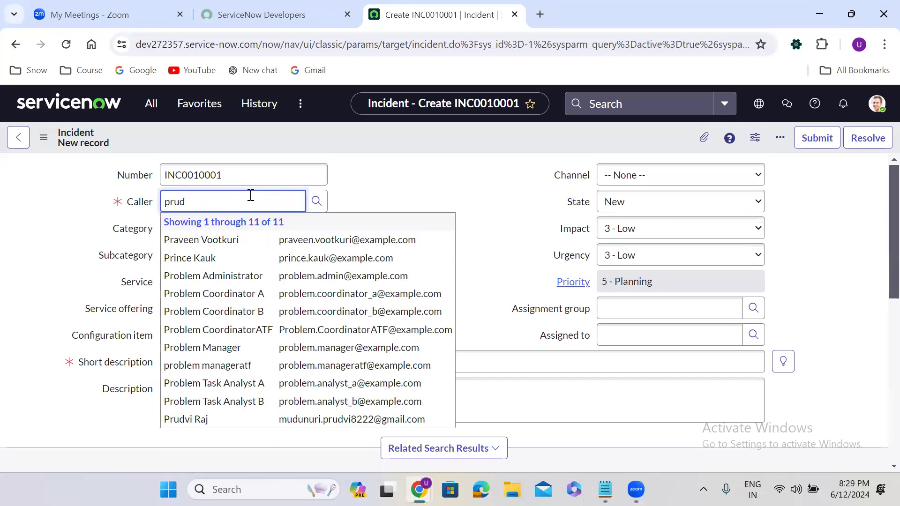
pyautogui.press('Return')
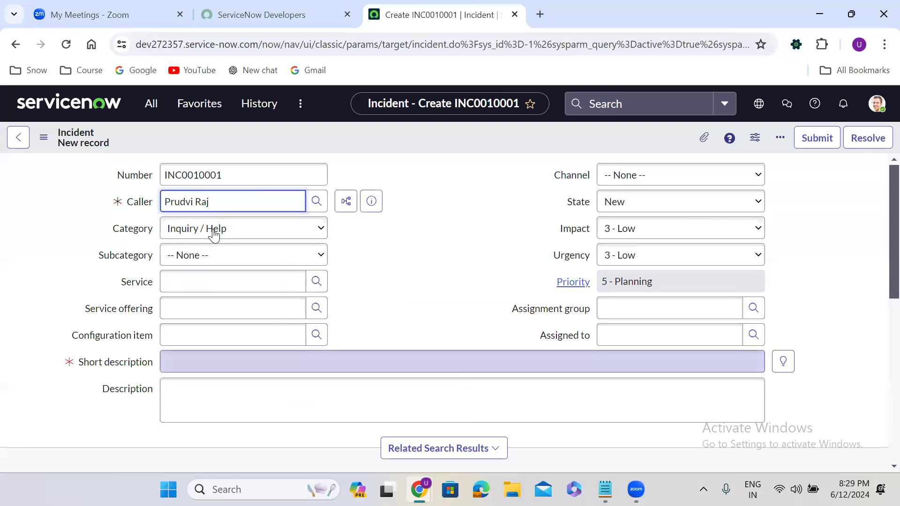
pyautogui.write('Lap')
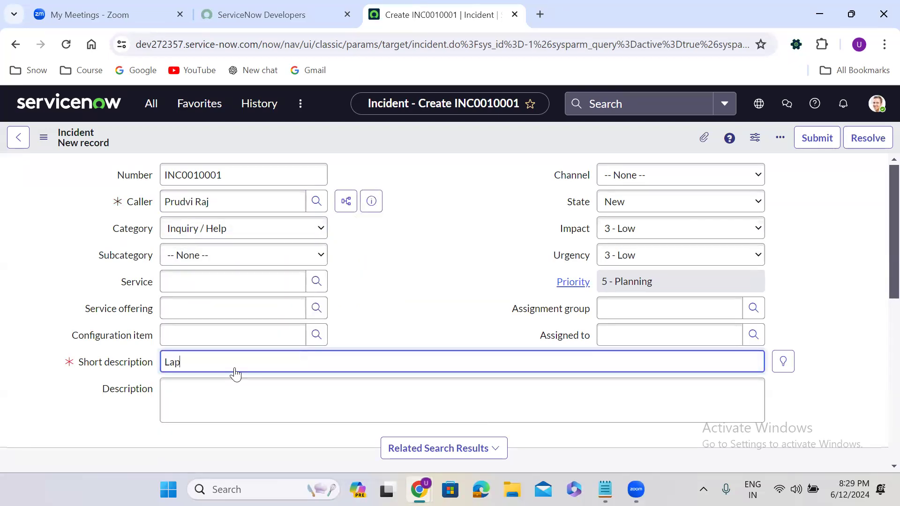
pyautogui.write('top is not working!!')
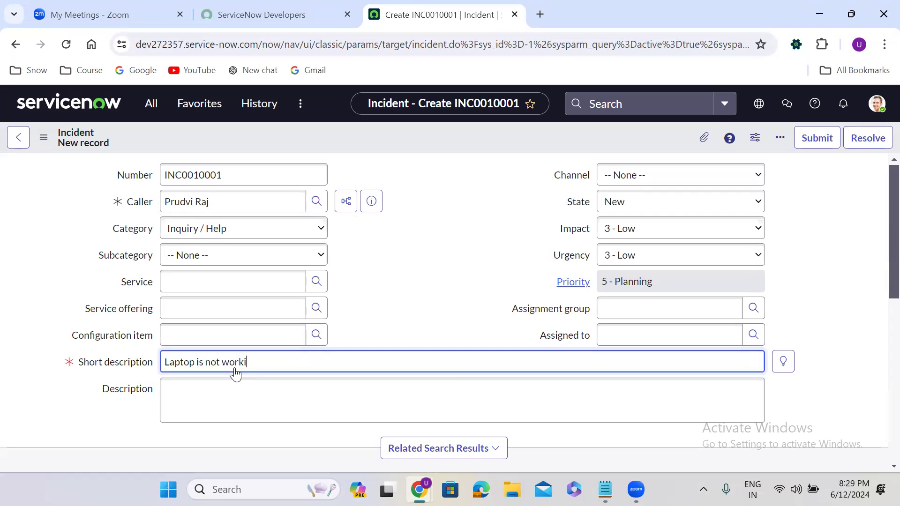
pyautogui.click(627, 308)
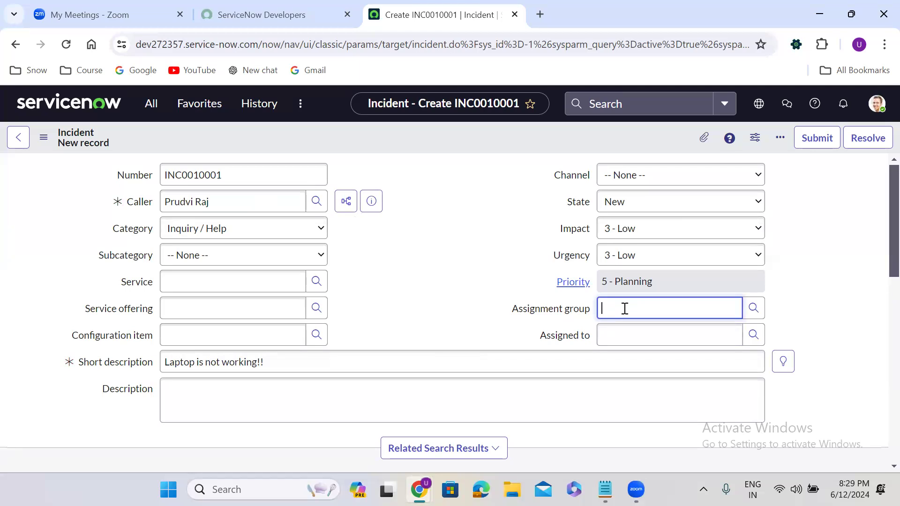
# - Set the Assignment group to Application Development and save incident INC0010001
pyautogui.write('app')
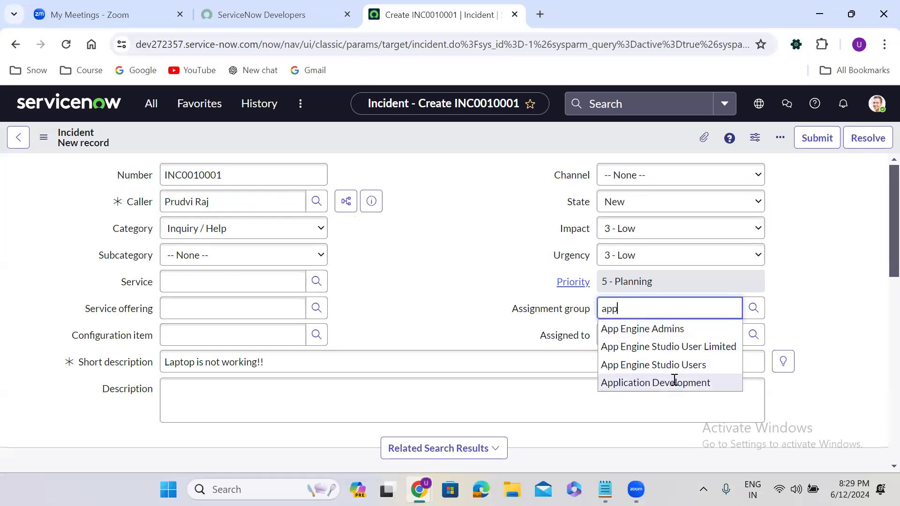
pyautogui.click(675, 381)
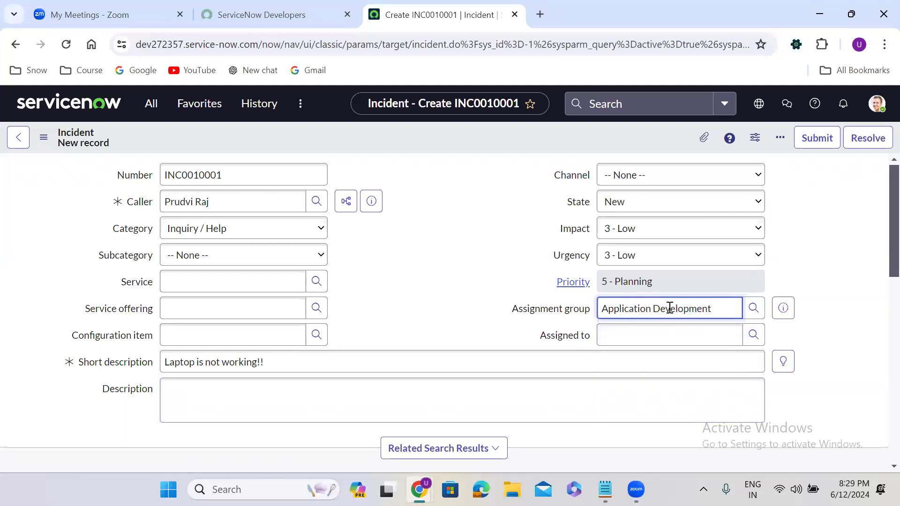
pyautogui.rightClick(418, 137)
pyautogui.click(436, 148)
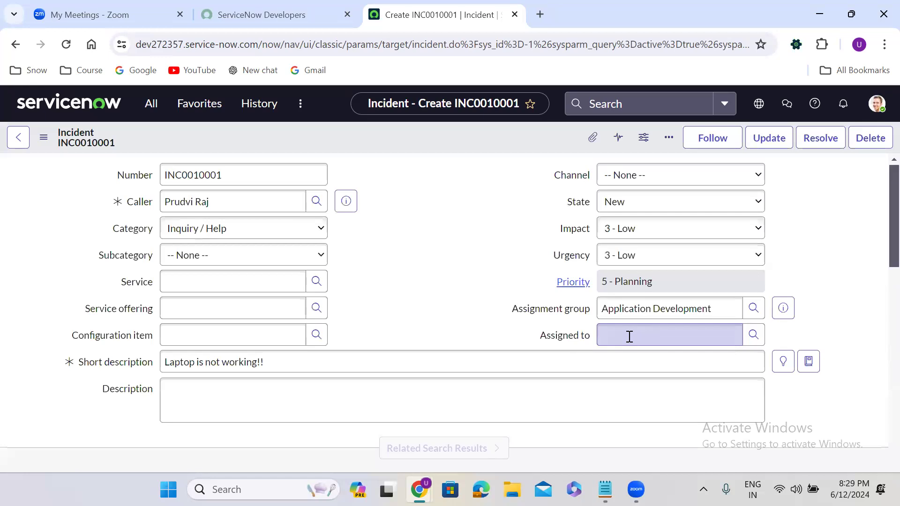
# - Assign the incident to the developer from the Assigned to list, save, and select the assignee's name
pyautogui.click(629, 337)
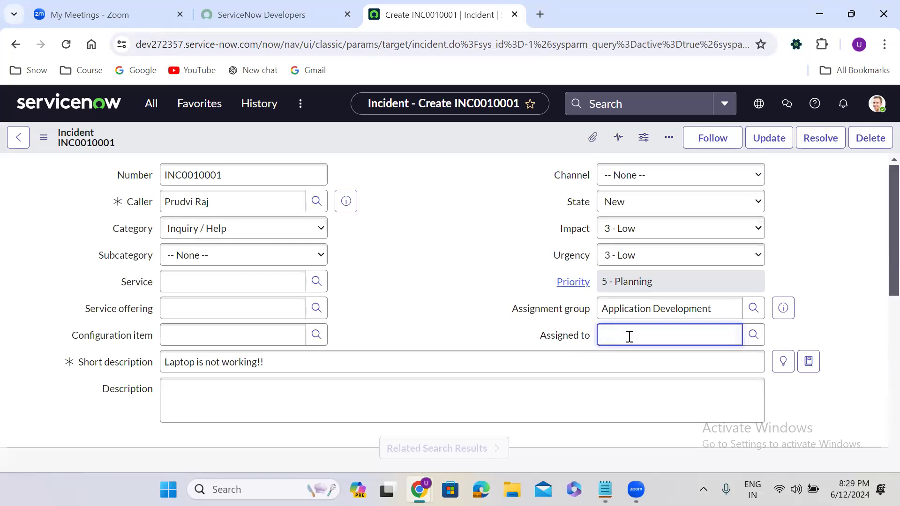
pyautogui.write('**')
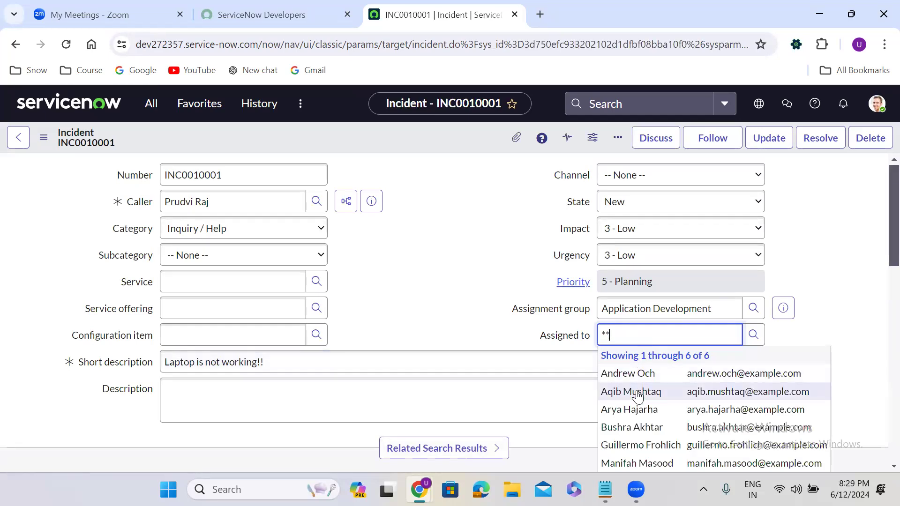
pyautogui.click(638, 409)
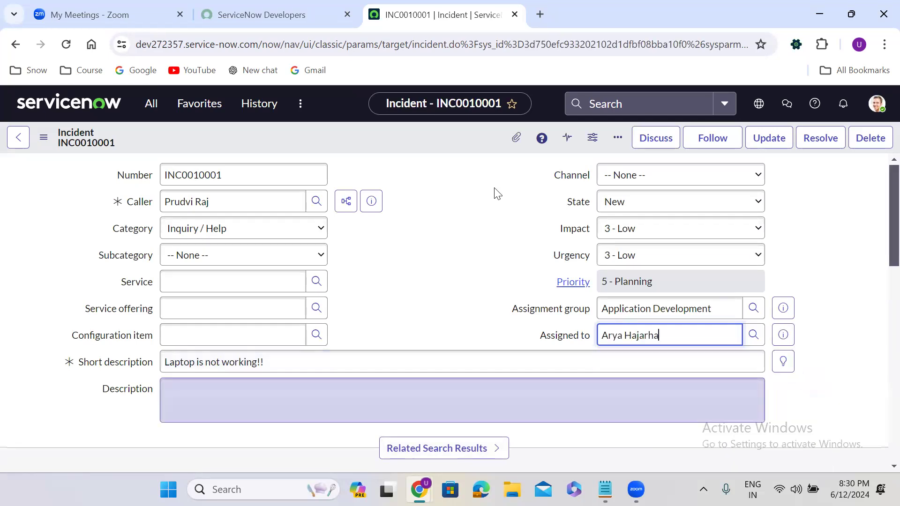
pyautogui.rightClick(404, 135)
pyautogui.click(427, 146)
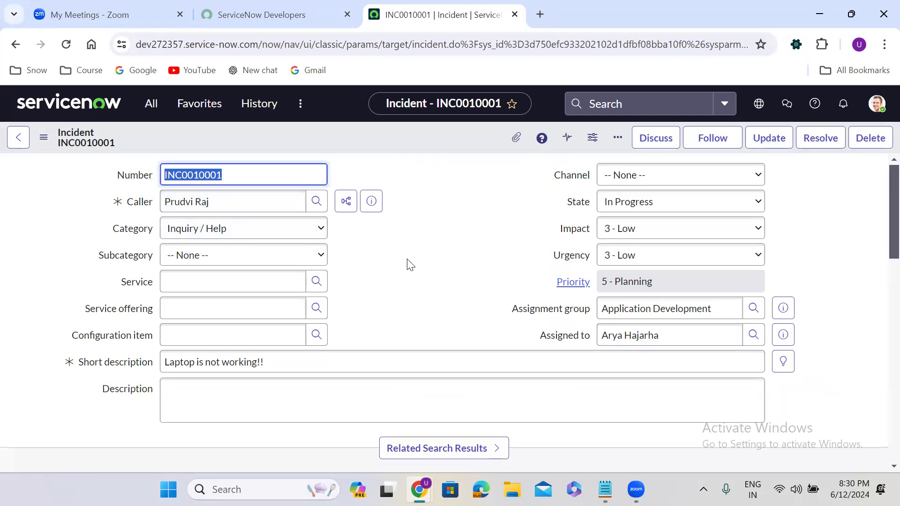
pyautogui.doubleClick(631, 334)
pyautogui.tripleClick(631, 334)
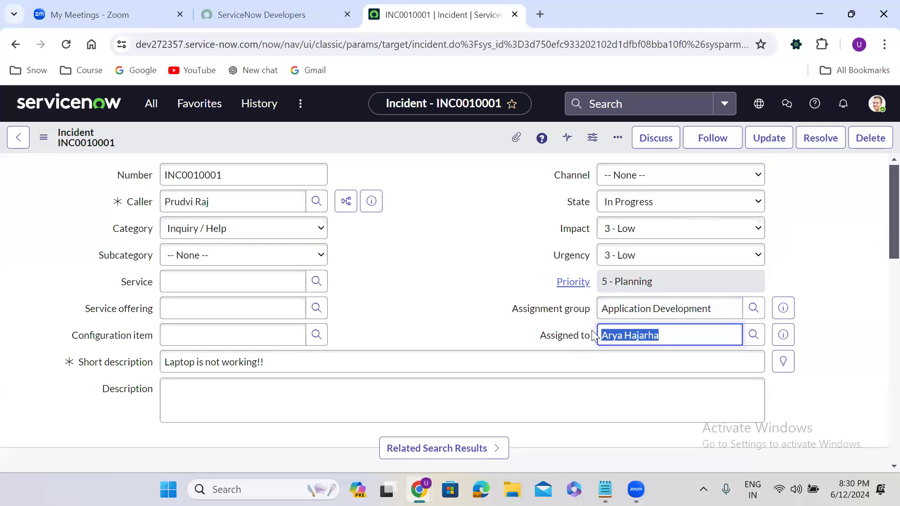
# - Open the assignee's user record in a new tab, accept the analytics prompt, then return to the incident
pyautogui.click(784, 337)
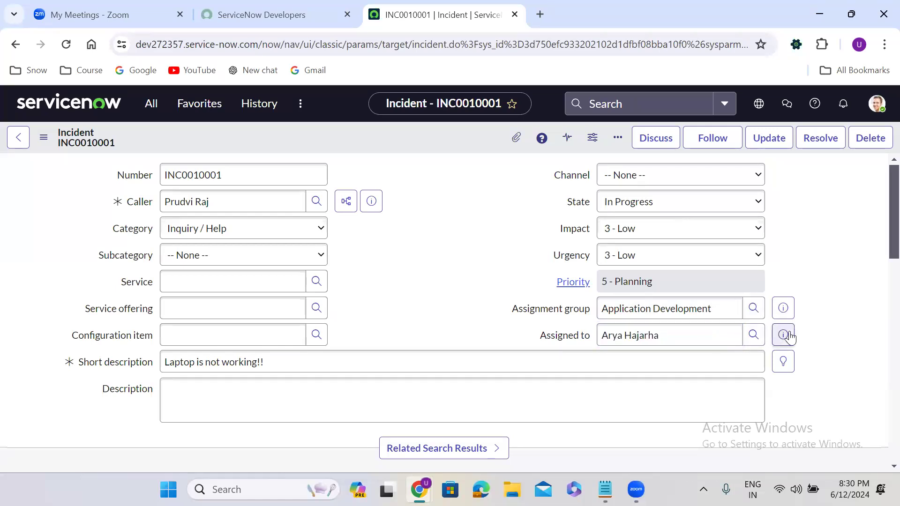
pyautogui.middleClick(848, 370)
pyautogui.click(574, 7)
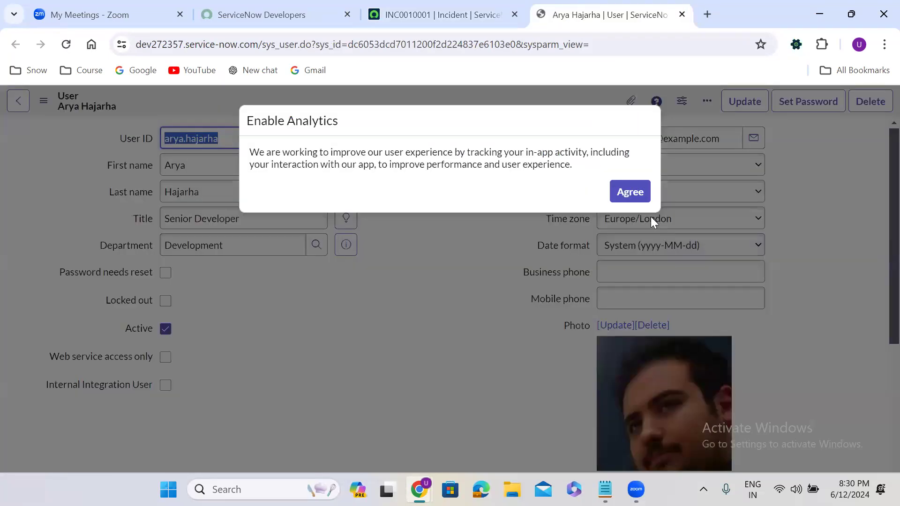
pyautogui.click(630, 193)
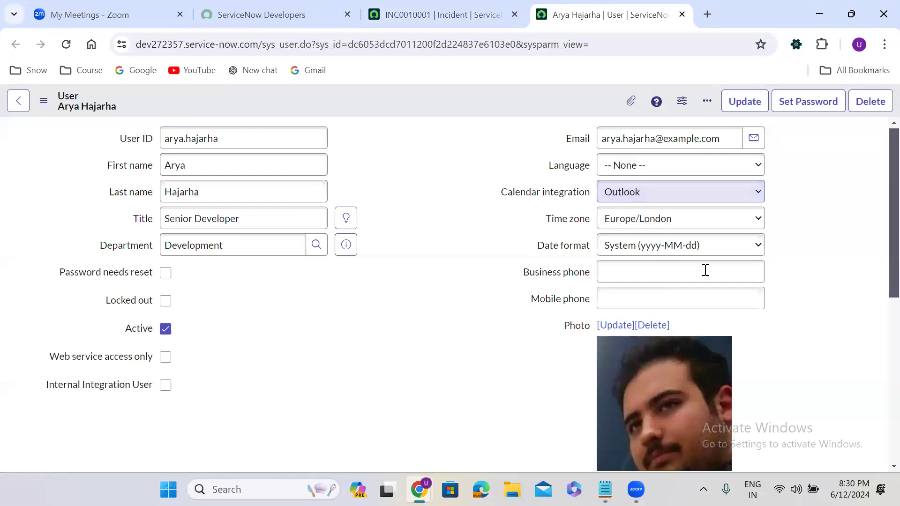
pyautogui.click(453, 7)
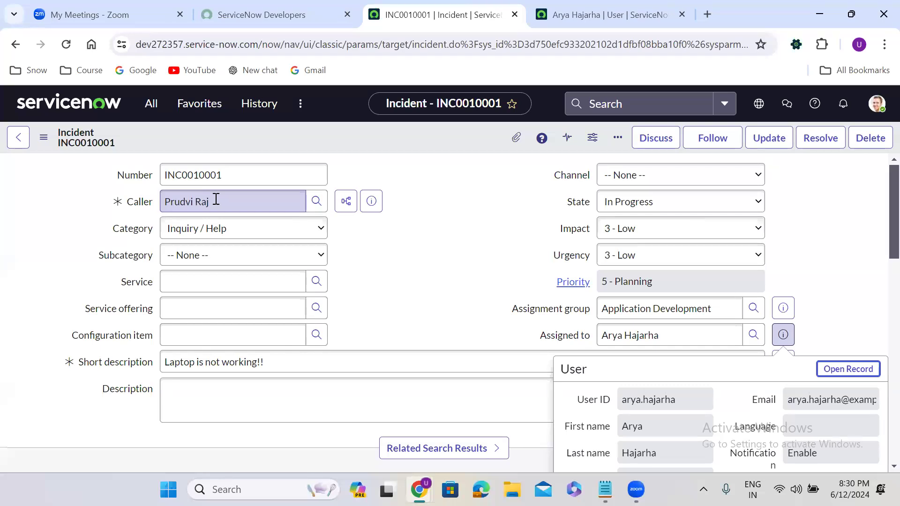
pyautogui.click(467, 133)
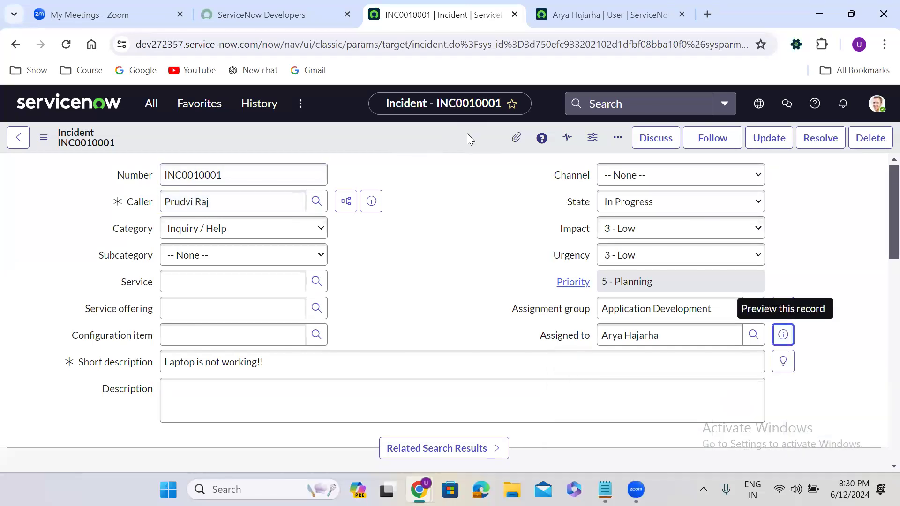